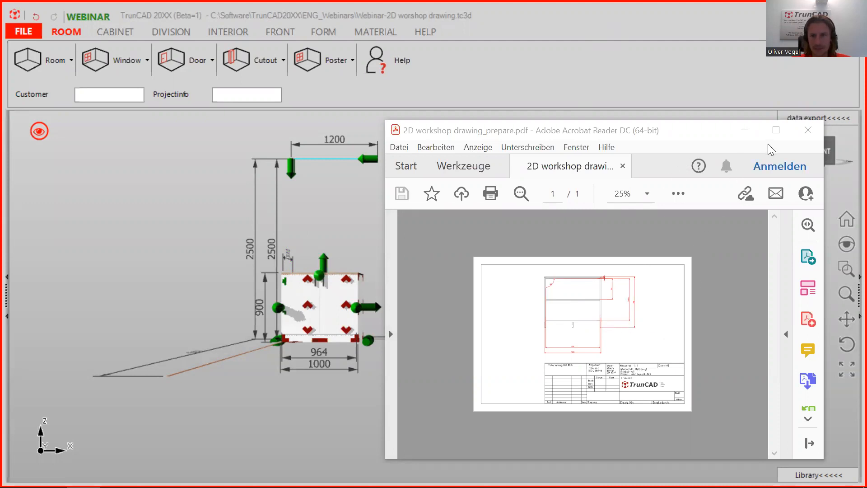
# Maximize the Acrobat window, zoom the cabinet drawing PDF to 50%, then switch back to TrunCAD.
pyautogui.click(776, 132)
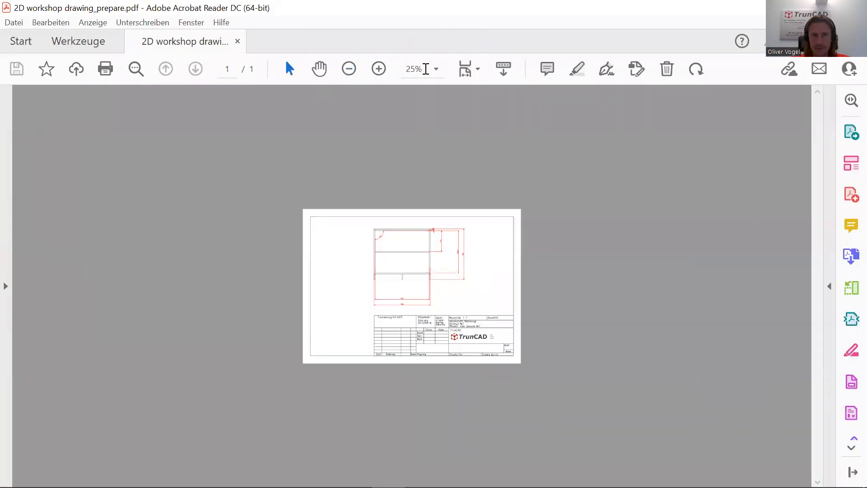
pyautogui.click(378, 70)
pyautogui.click(378, 69)
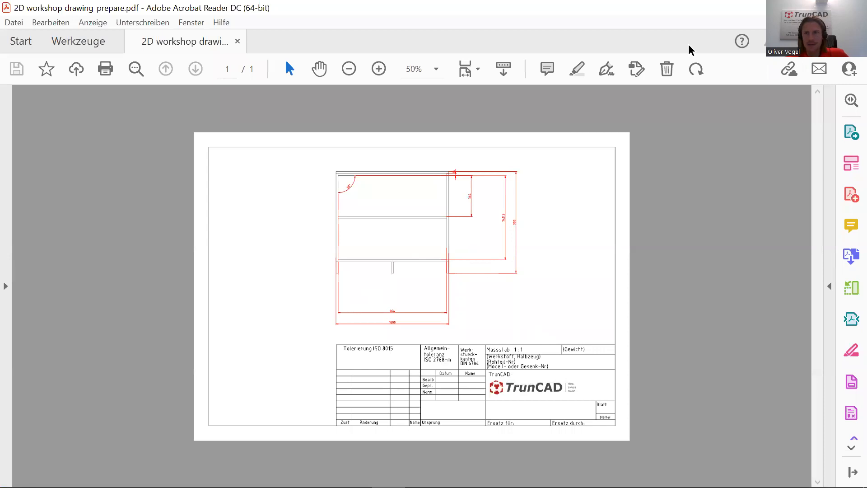
pyautogui.hotkey('alt', 'Tab')
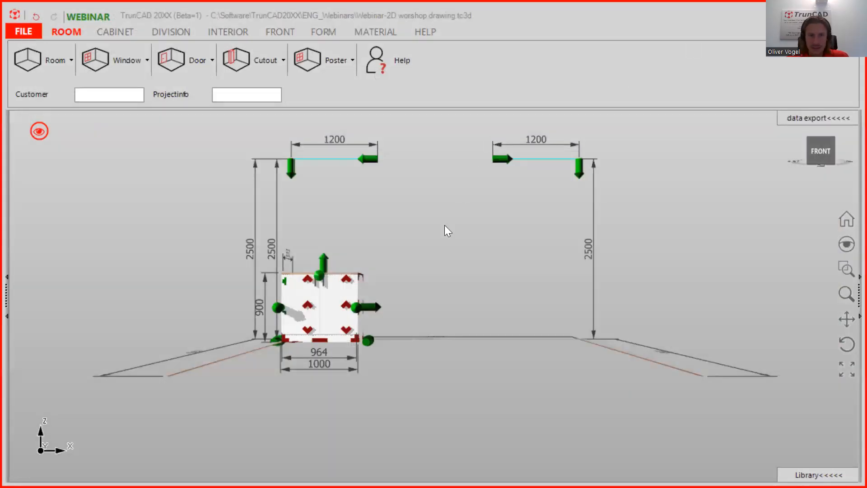
# Orbit to a perspective view and hide the cabinet's move and resize handles.
pyautogui.moveTo(410, 286); pyautogui.dragTo(388, 297, button='middle')
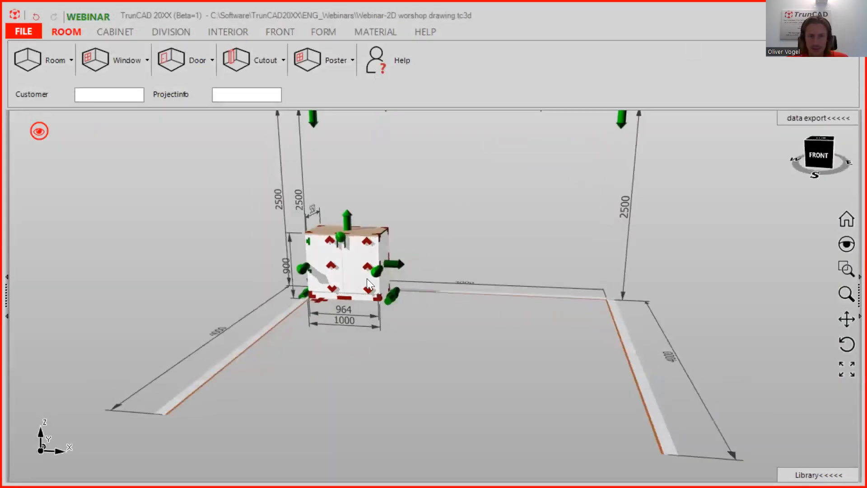
pyautogui.click(39, 131)
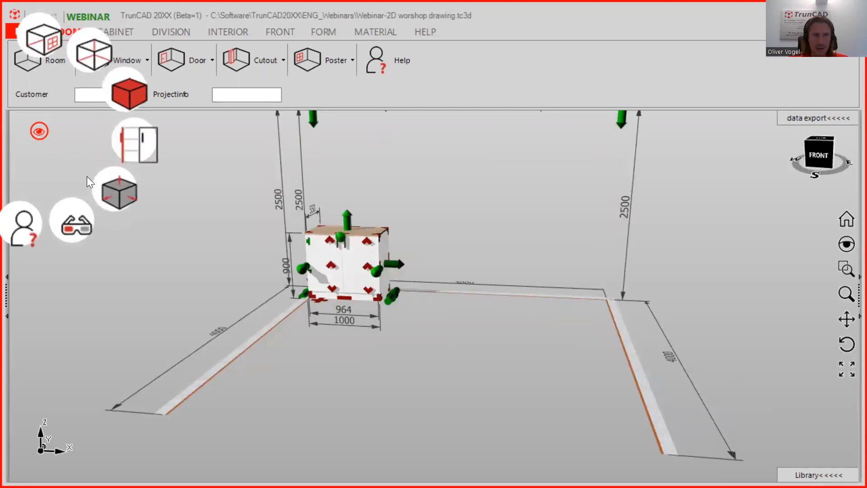
pyautogui.click(113, 185)
pyautogui.moveTo(386, 304); pyautogui.dragTo(449, 261, button='middle')
pyautogui.scroll(4, 305, 234)
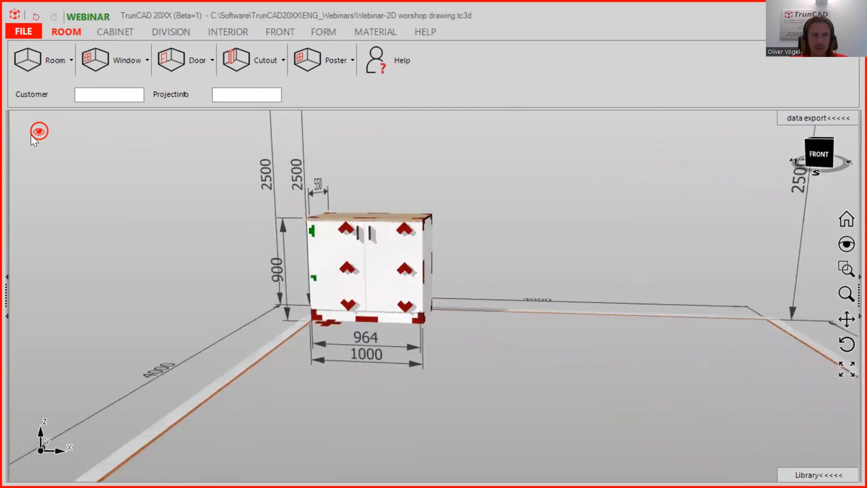
# Hide the cabinet doors to inspect the shelves, then show the doors again.
pyautogui.click(40, 134)
pyautogui.click(127, 144)
pyautogui.moveTo(379, 264)
pyautogui.mouseDown(button='middle')
pyautogui.moveTo(392, 257)
pyautogui.moveTo(379, 260)
pyautogui.mouseUp(button='middle')
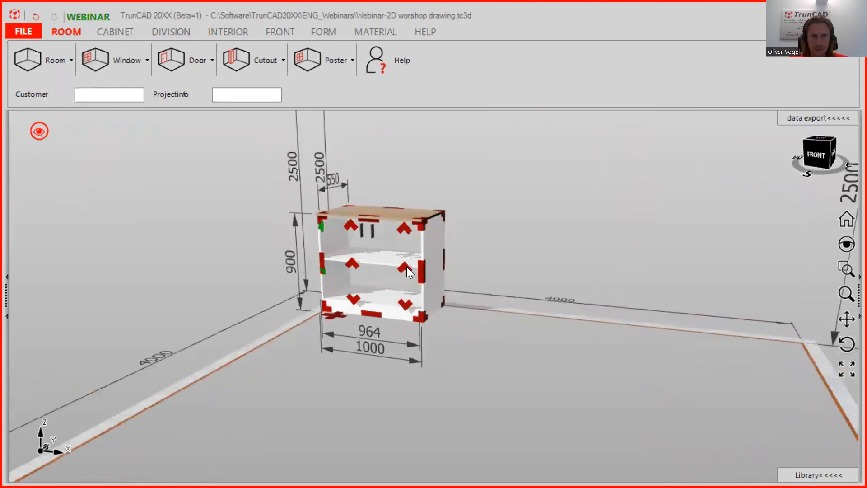
pyautogui.click(38, 133)
pyautogui.click(122, 145)
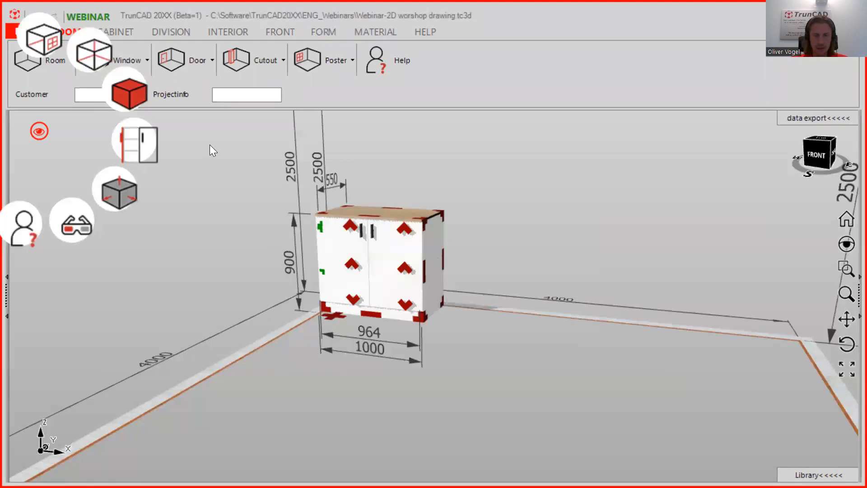
# Orbit to a higher angle and bring up the FILE > Export 2D options.
pyautogui.moveTo(477, 241); pyautogui.dragTo(481, 202, button='middle')
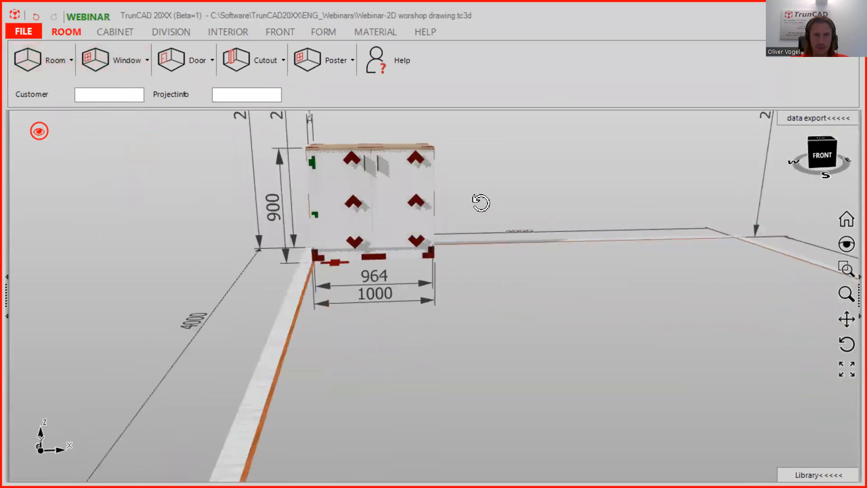
pyautogui.click(21, 32)
pyautogui.moveTo(38, 219)
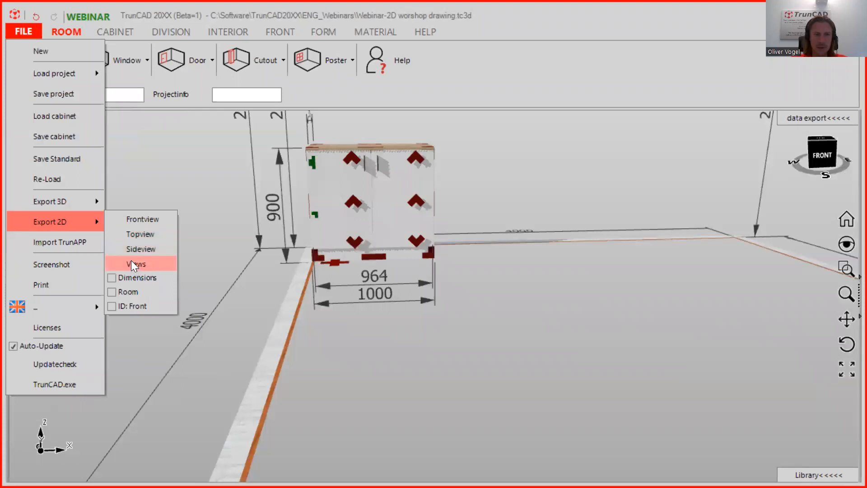
# Run FILE > Export 2D > Views twice to launch the 2D-CAD generator with the cabinet views.
pyautogui.click(143, 264)
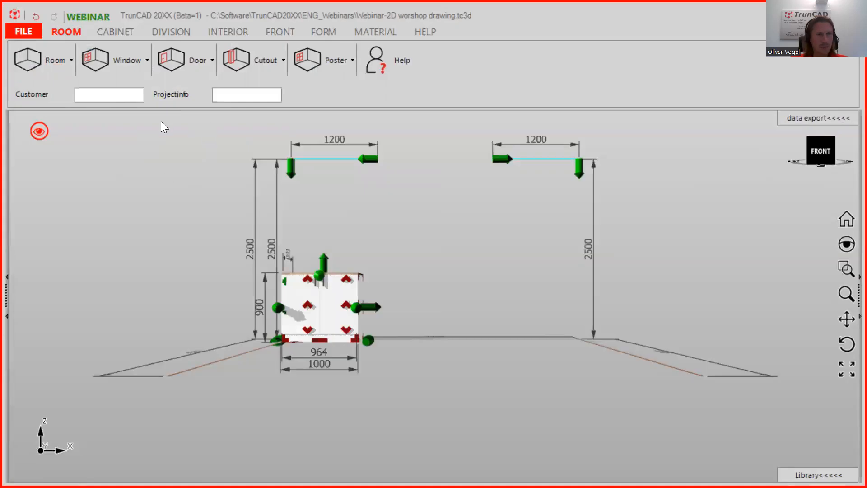
pyautogui.click(26, 34)
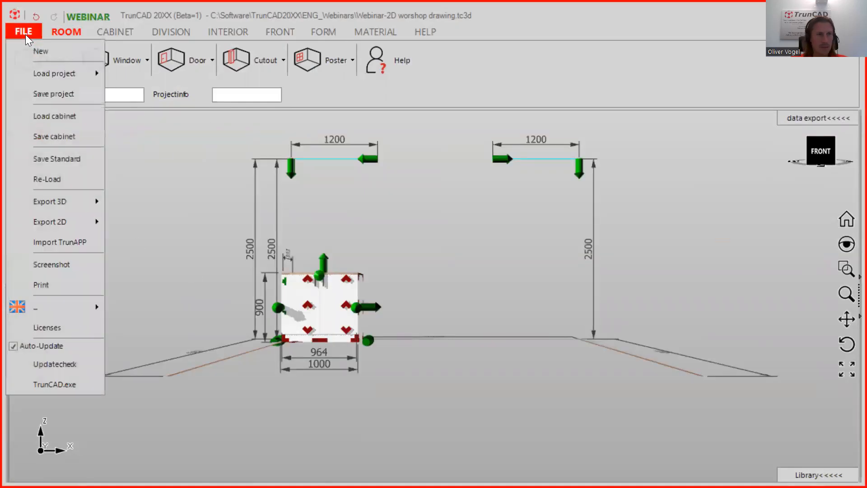
pyautogui.moveTo(54, 221)
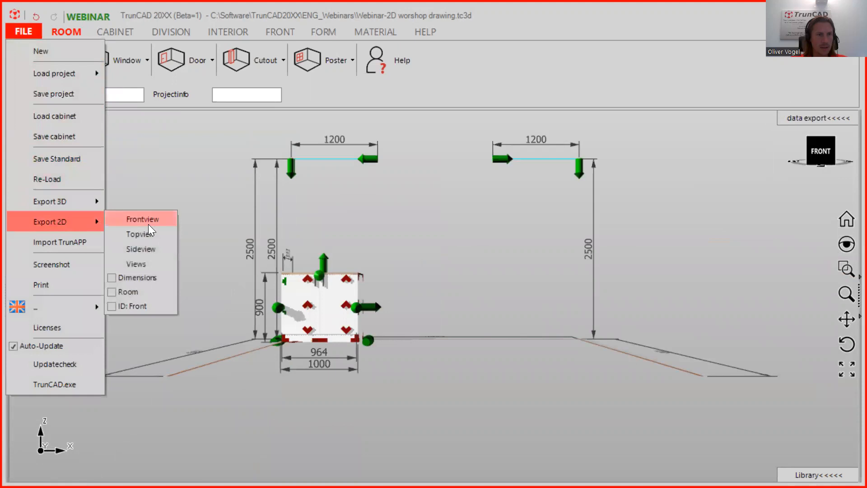
pyautogui.click(142, 262)
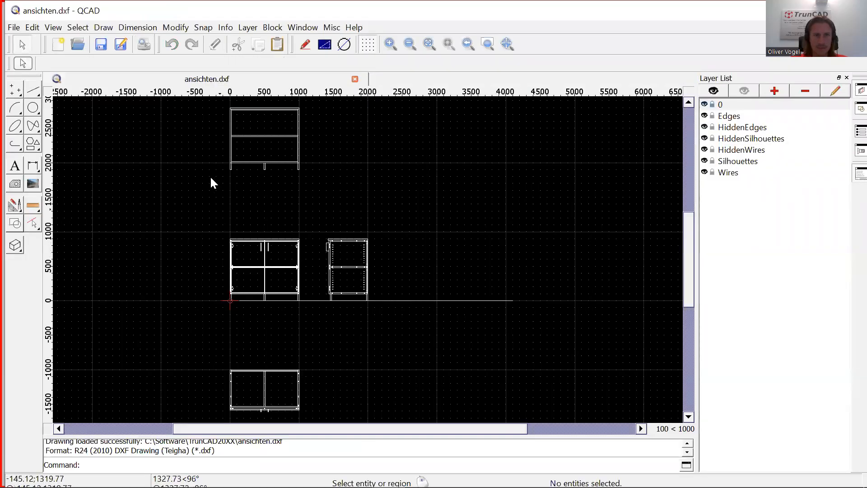
# Zoom around the ansichten.dxf cabinet views and switch off the HiddenSilhouettes layer in the Layer List.
pyautogui.scroll(4, 331, 261)
pyautogui.scroll(4, 329, 259)
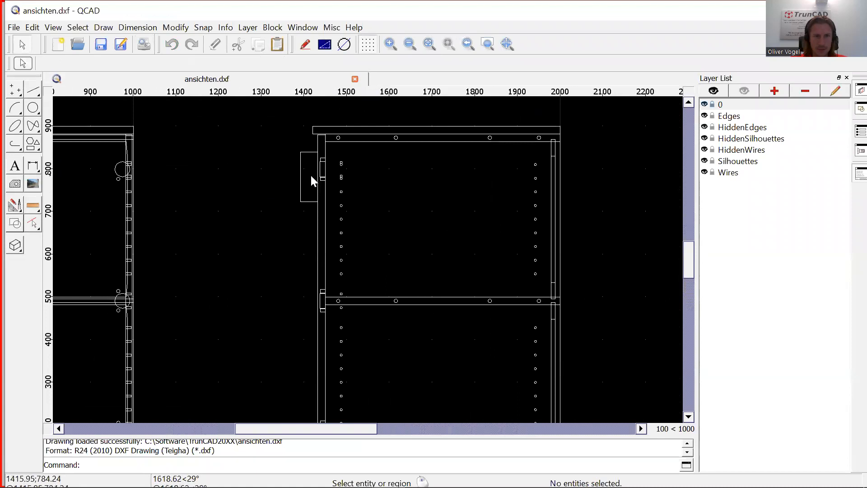
pyautogui.scroll(-3, 182, 212)
pyautogui.scroll(5, 141, 195)
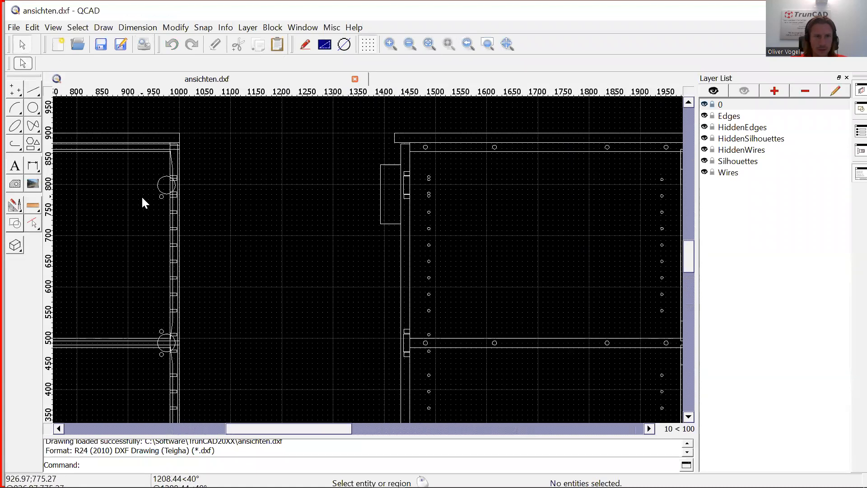
pyautogui.scroll(3, 165, 181)
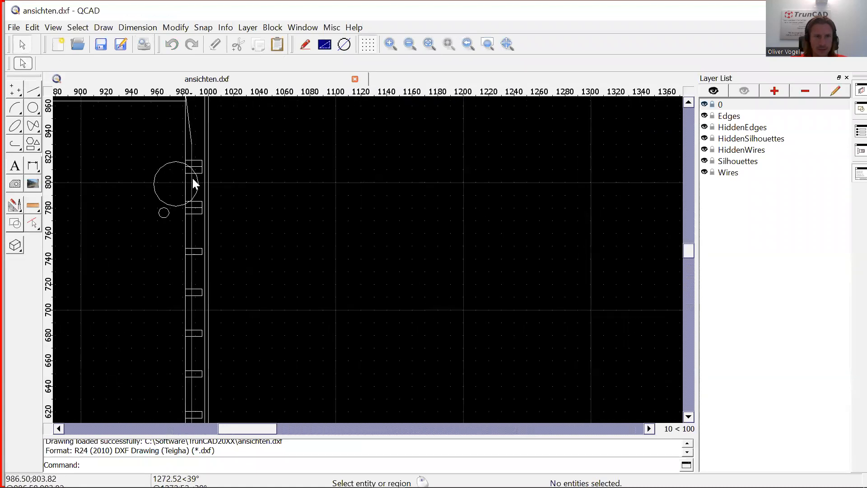
pyautogui.scroll(-2, 190, 175)
pyautogui.scroll(-8, 192, 178)
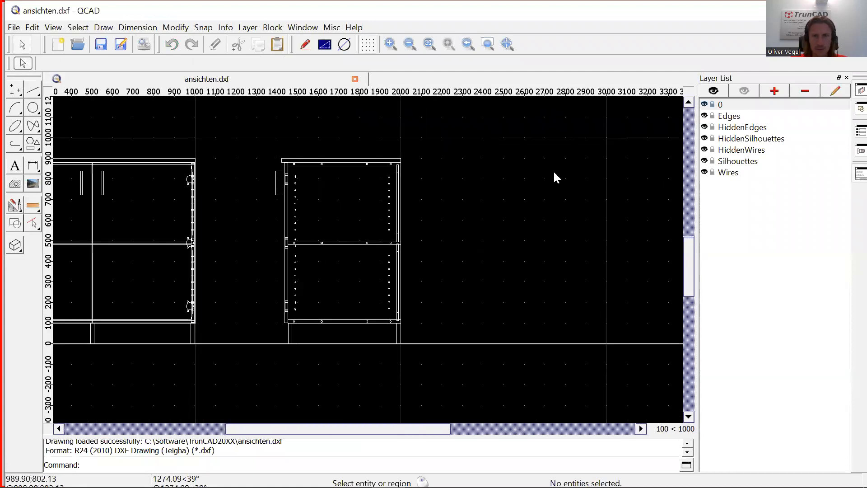
pyautogui.click(705, 139)
pyautogui.click(705, 138)
pyautogui.click(705, 139)
pyautogui.click(704, 139)
pyautogui.click(704, 138)
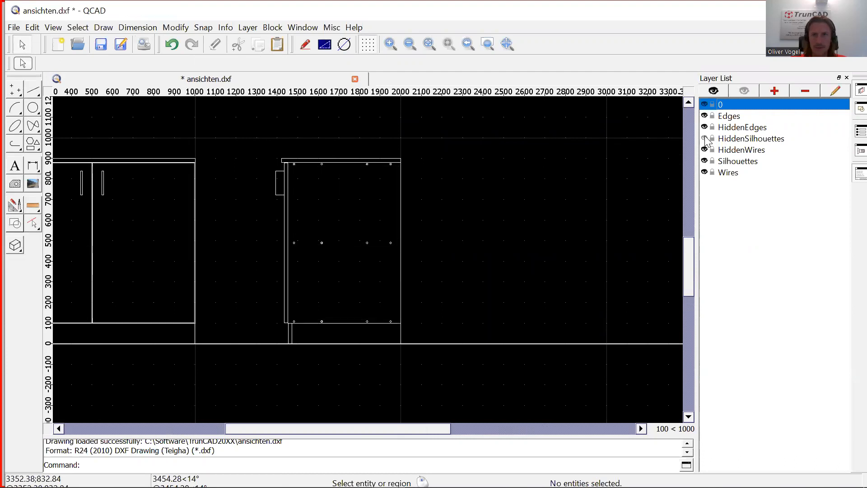
pyautogui.scroll(-3, 385, 242)
pyautogui.scroll(-3, 382, 239)
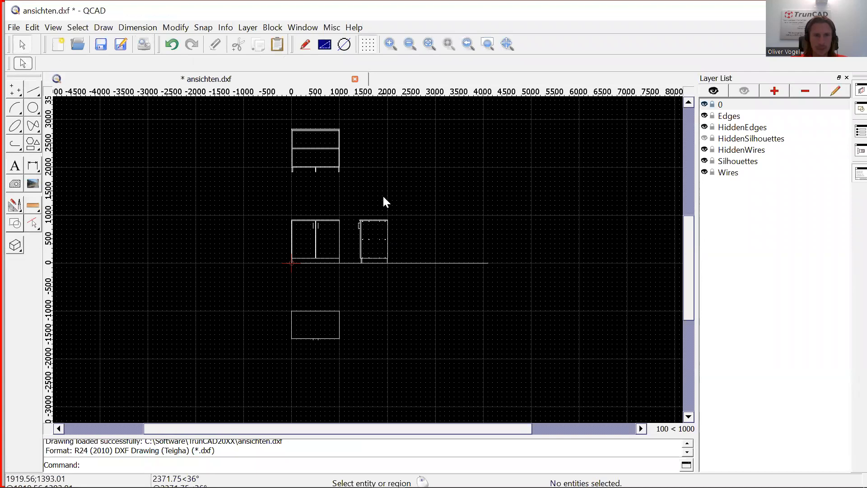
pyautogui.scroll(1, 445, 161)
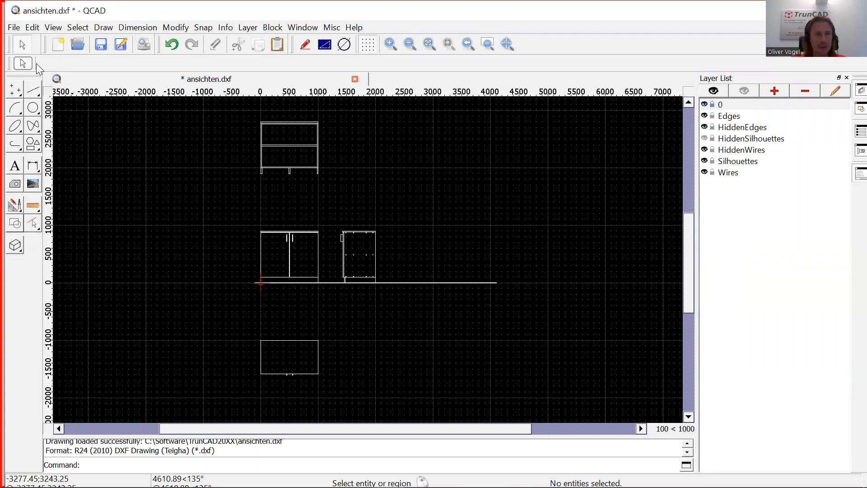
# Start a new drawing from a template and browse the metric templates folder.
pyautogui.click(14, 28)
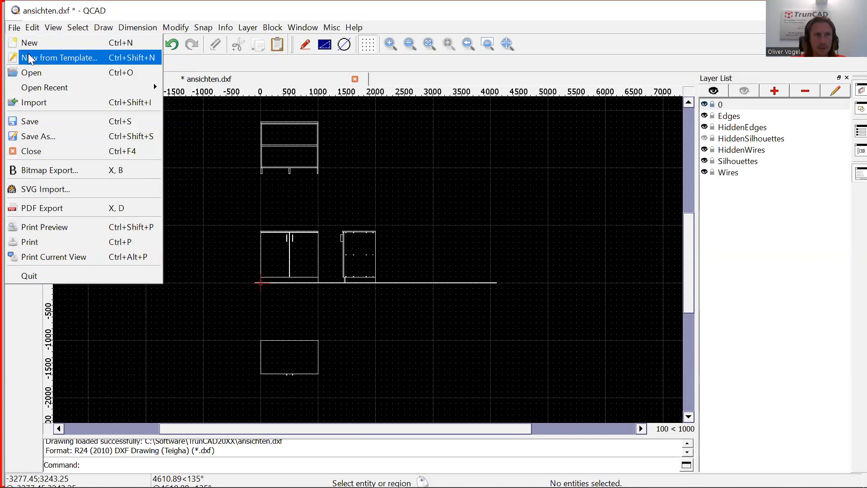
pyautogui.click(78, 62)
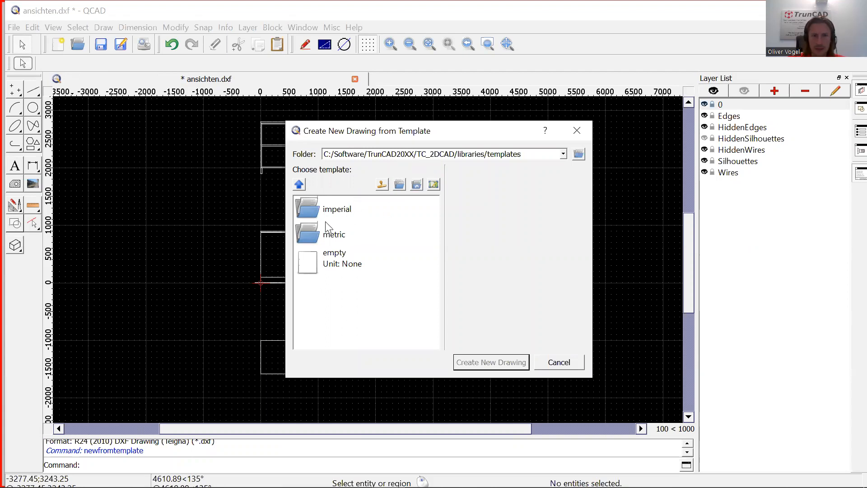
pyautogui.click(313, 236)
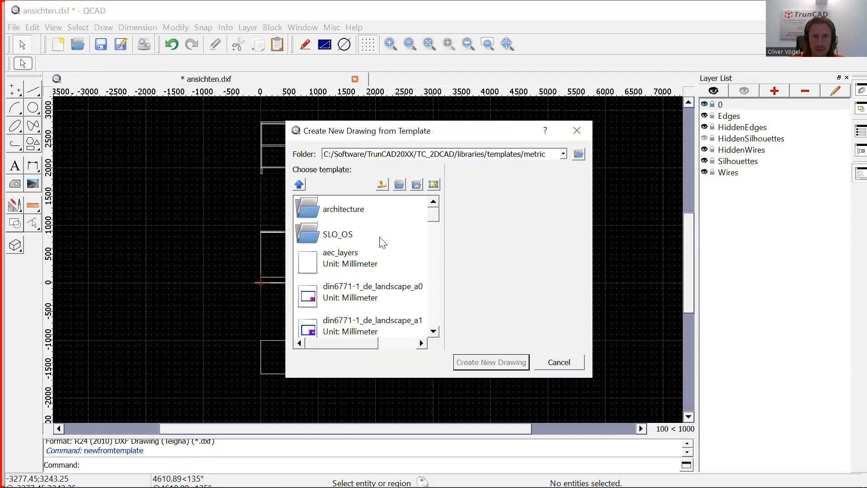
pyautogui.scroll(-1, 370, 254)
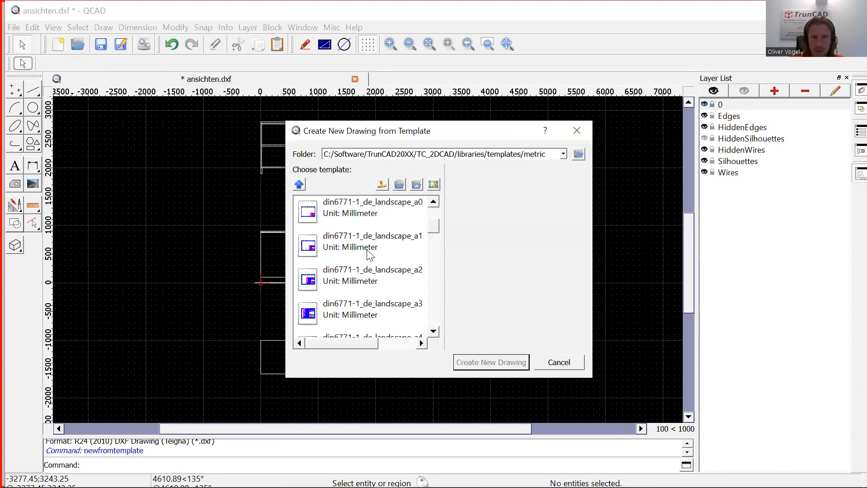
pyautogui.scroll(-3, 369, 254)
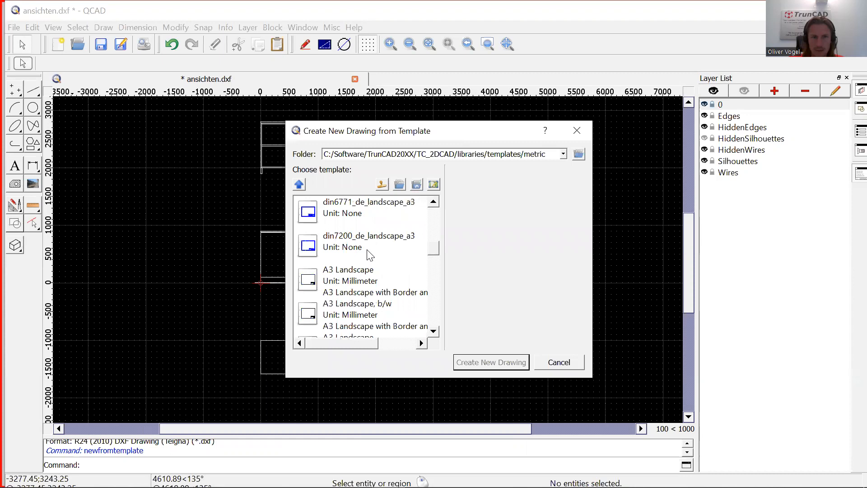
pyautogui.scroll(-3, 370, 254)
pyautogui.scroll(-3, 370, 254)
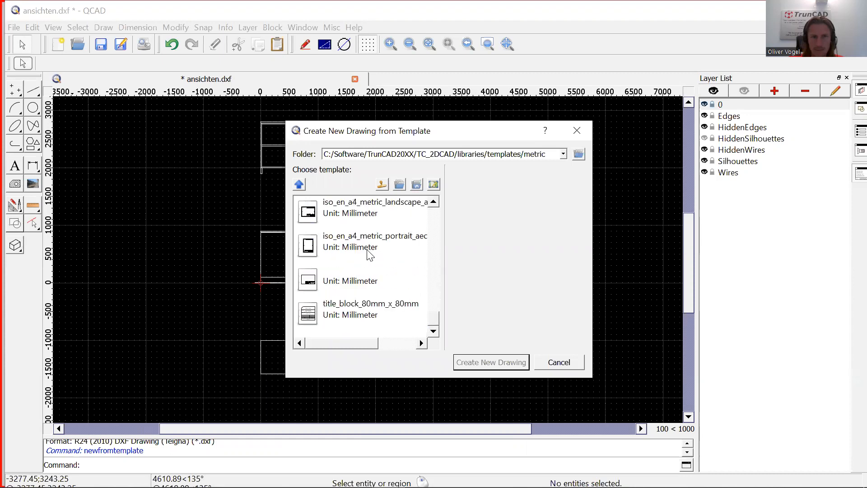
pyautogui.scroll(3, 384, 252)
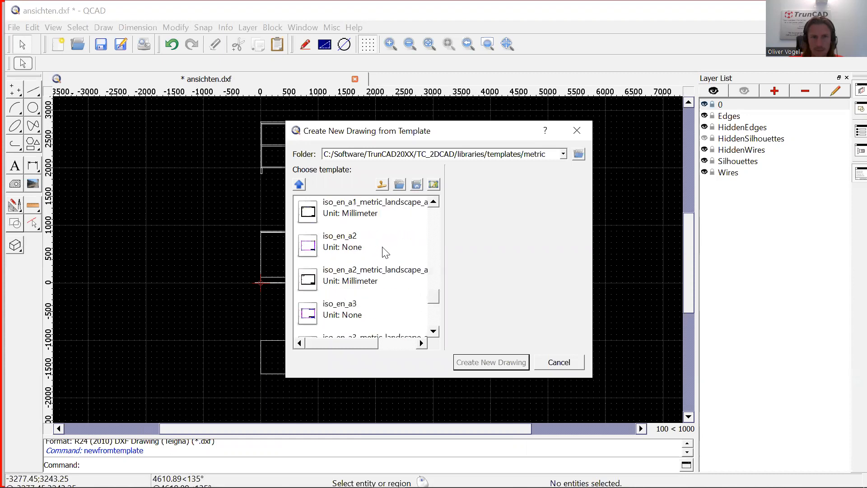
pyautogui.scroll(3, 382, 248)
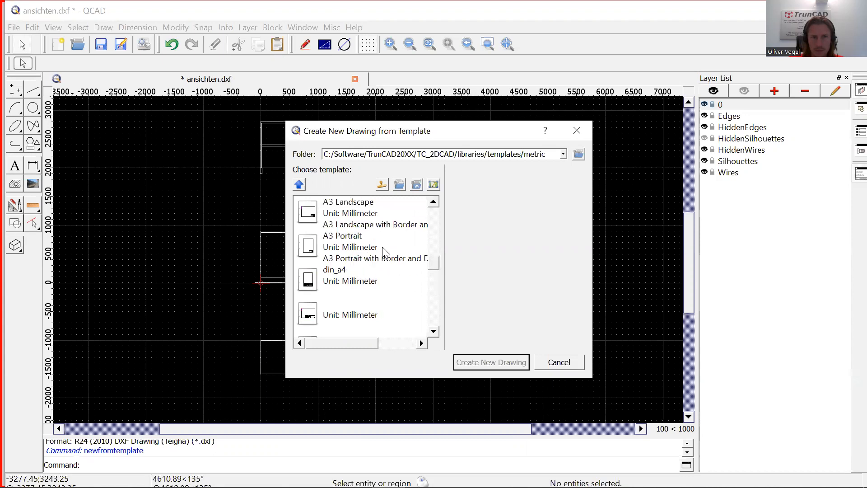
pyautogui.scroll(-2, 382, 247)
# Select din_a4_landscape, tick Edit template, and open the template for editing.
pyautogui.click(347, 248)
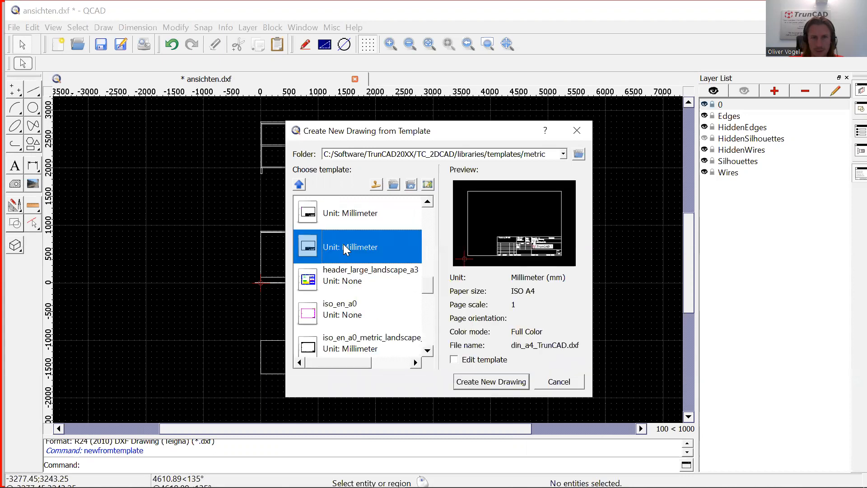
pyautogui.click(362, 216)
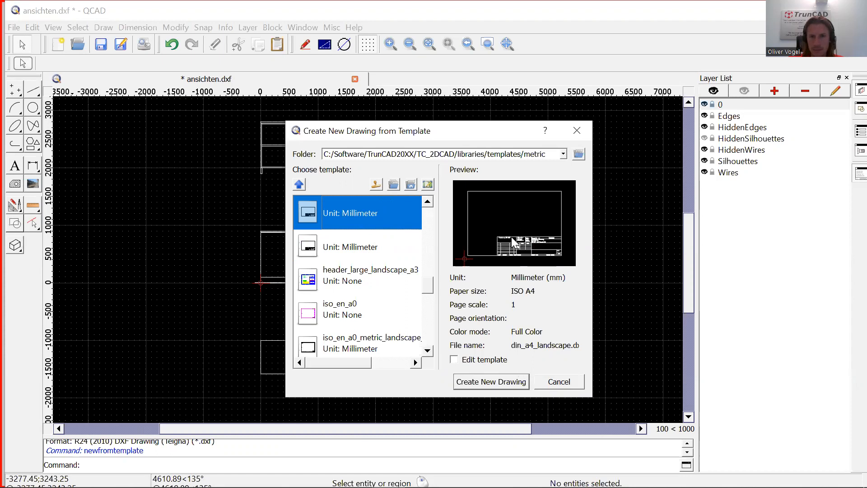
pyautogui.click(455, 360)
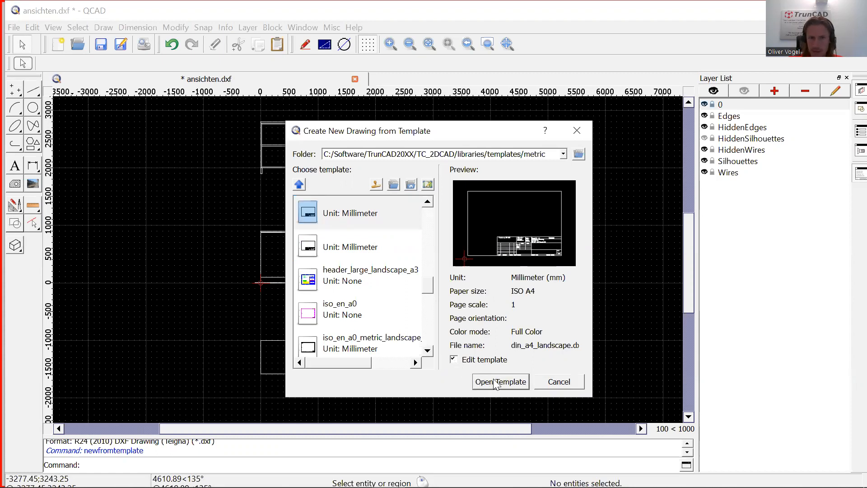
pyautogui.click(499, 381)
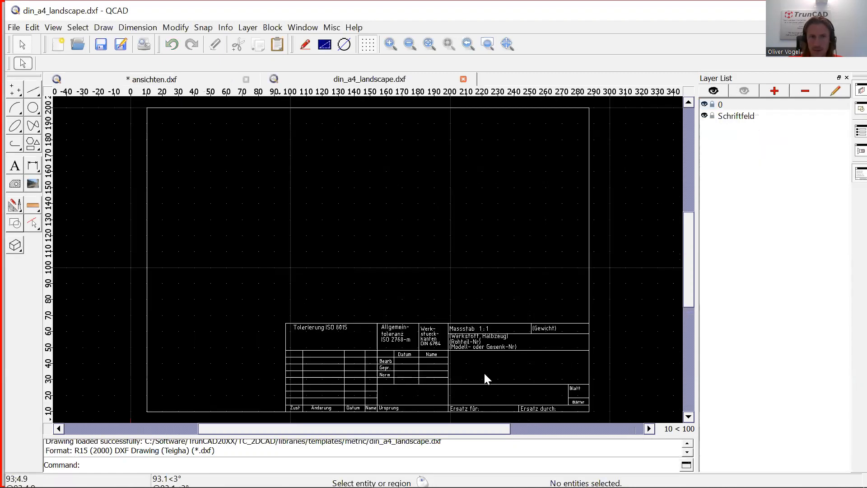
# Check the Tolerierung ISO 8015 label in the title block, leaving it unchanged.
pyautogui.click(185, 78)
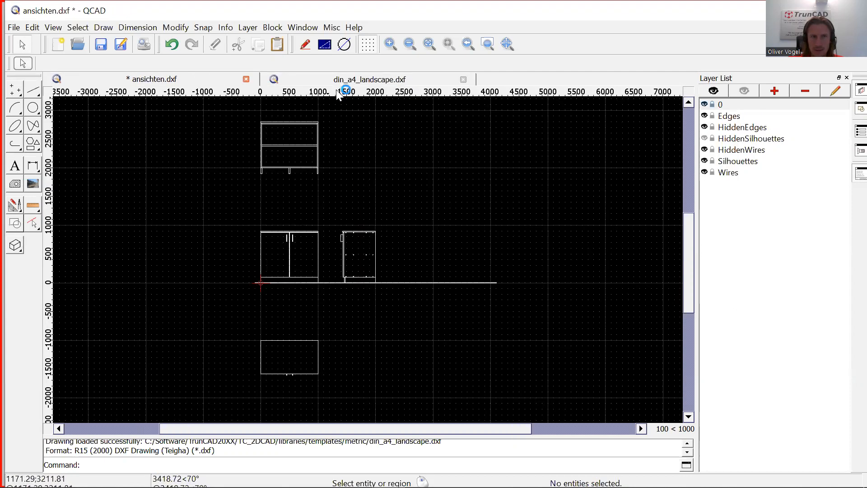
pyautogui.click(346, 80)
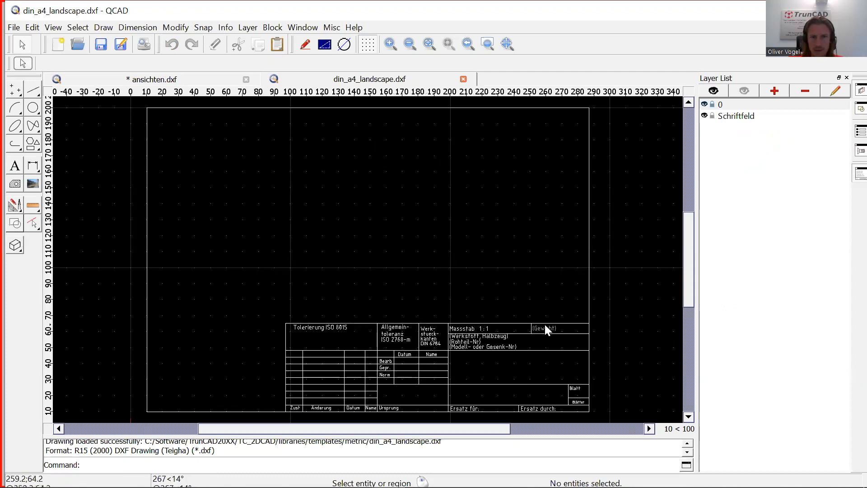
pyautogui.doubleClick(326, 326)
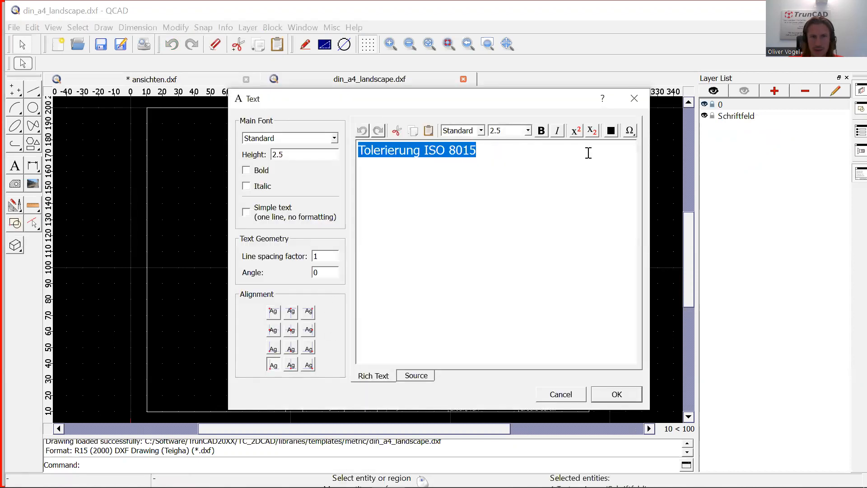
pyautogui.click(617, 394)
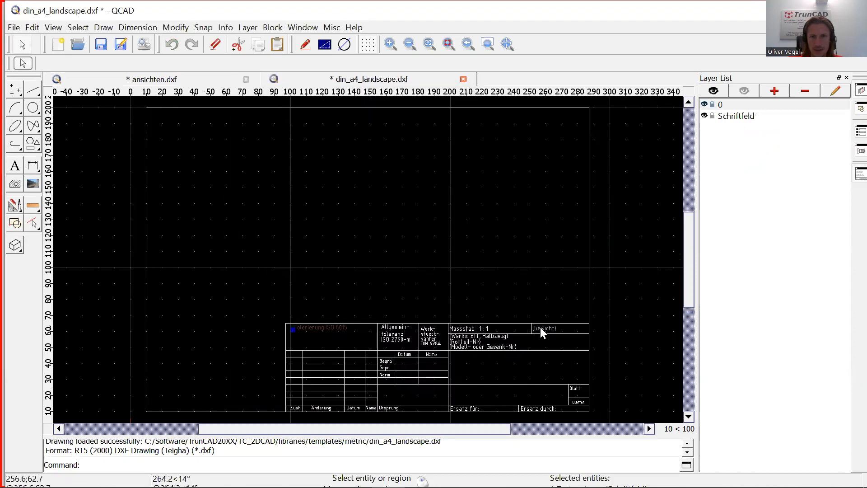
# Replace the Allgemein- label text with 'General'.
pyautogui.doubleClick(402, 330)
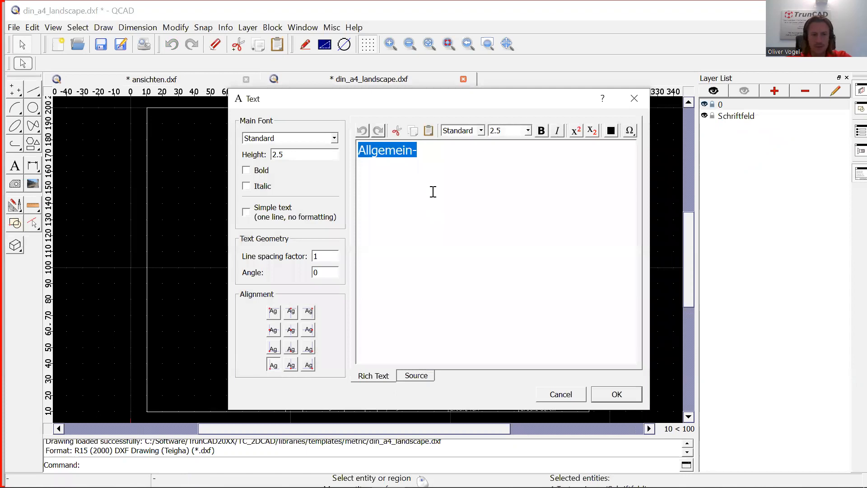
pyautogui.write('Genear')
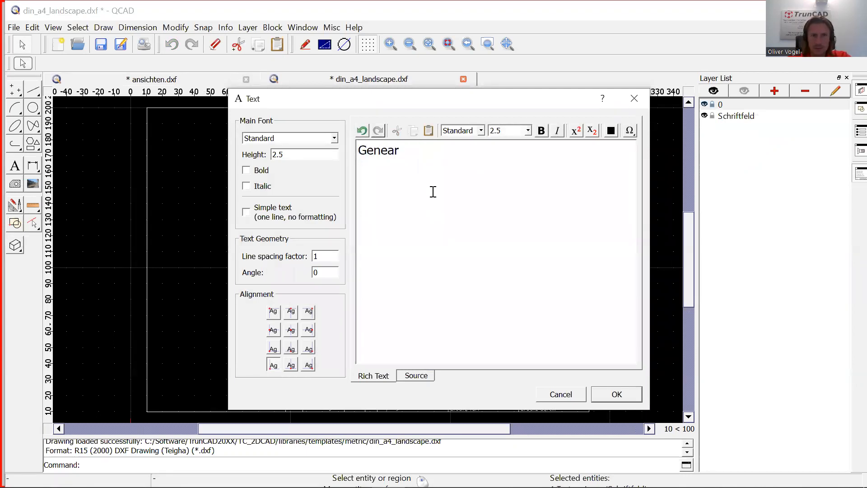
pyautogui.press('BackSpace')
pyautogui.write('eral')
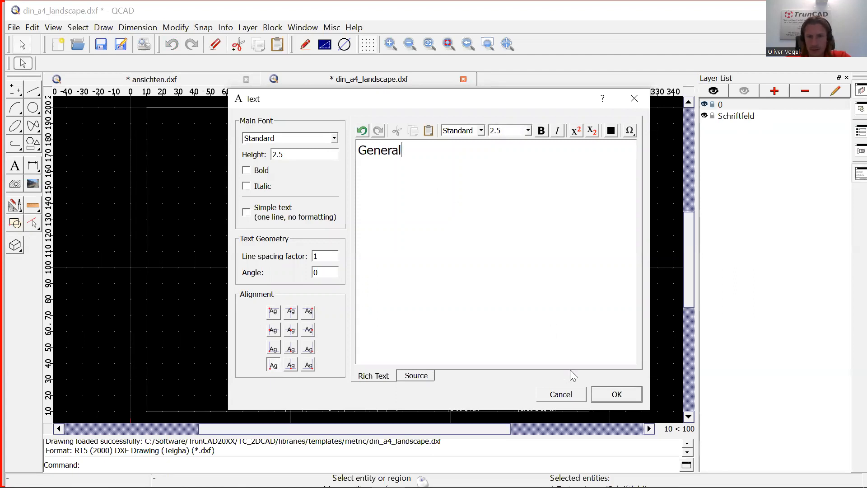
pyautogui.click(620, 394)
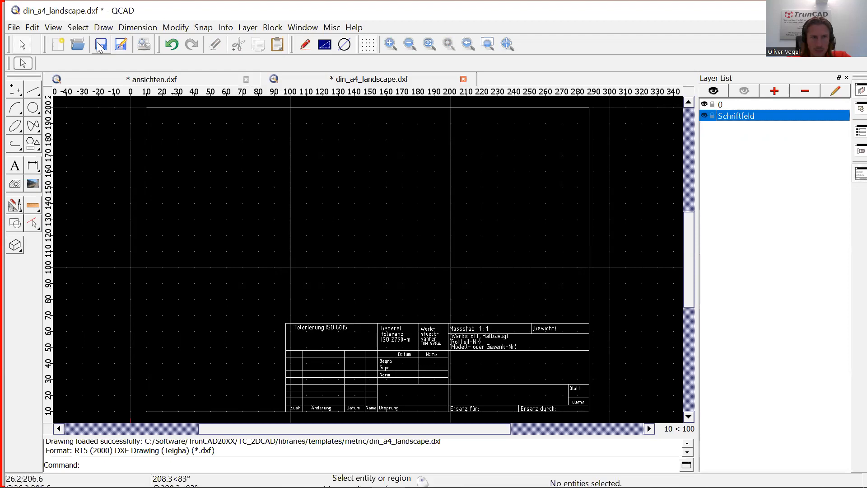
# Choose Draw > Insert Bitmap to bring up the Import Bitmap file dialog.
pyautogui.click(54, 27)
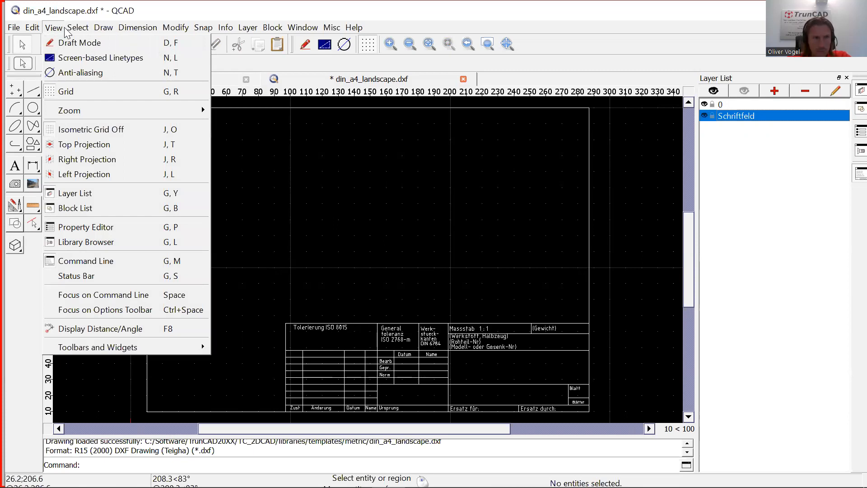
pyautogui.moveTo(104, 32)
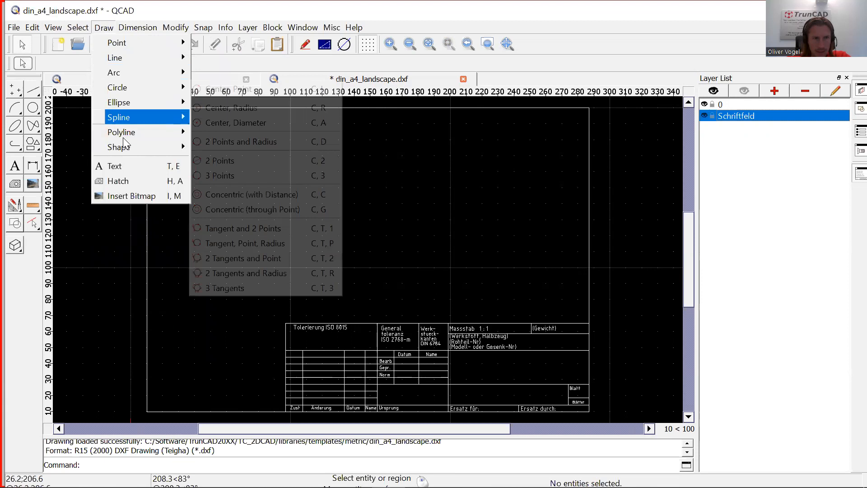
pyautogui.click(131, 195)
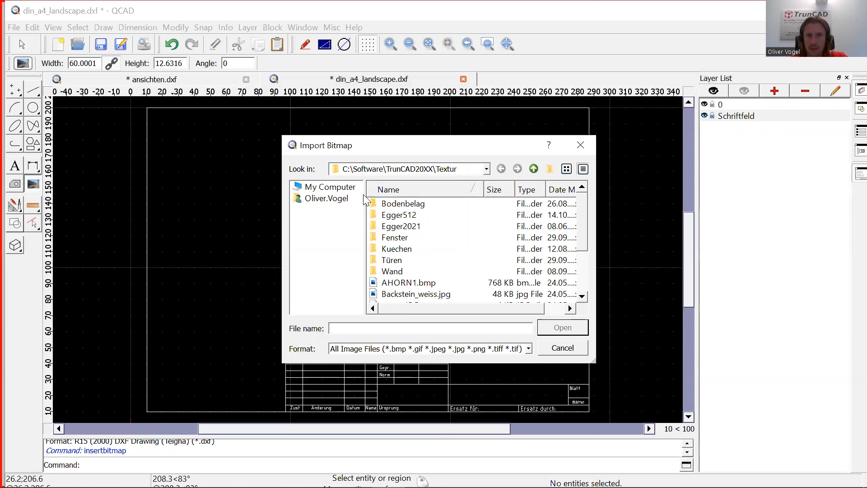
# Select TrunCAD.jpg in the Textur folder and open it for import.
pyautogui.click(486, 169)
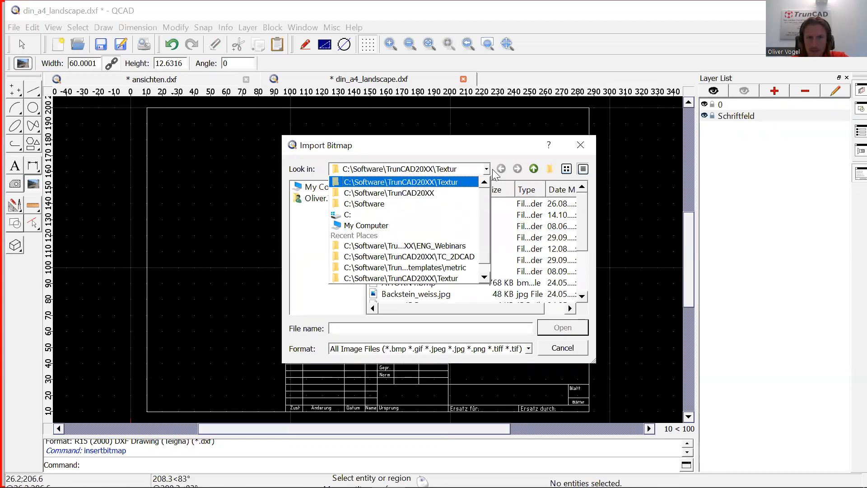
pyautogui.click(495, 150)
pyautogui.scroll(-2, 486, 251)
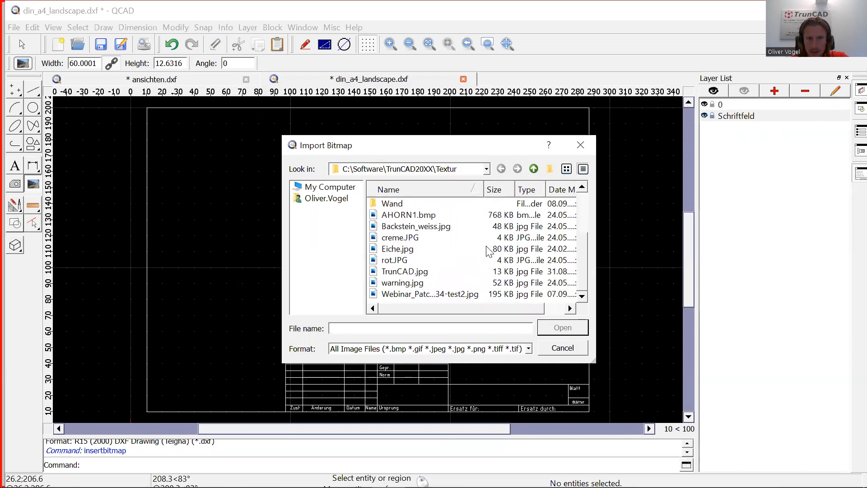
pyautogui.click(405, 273)
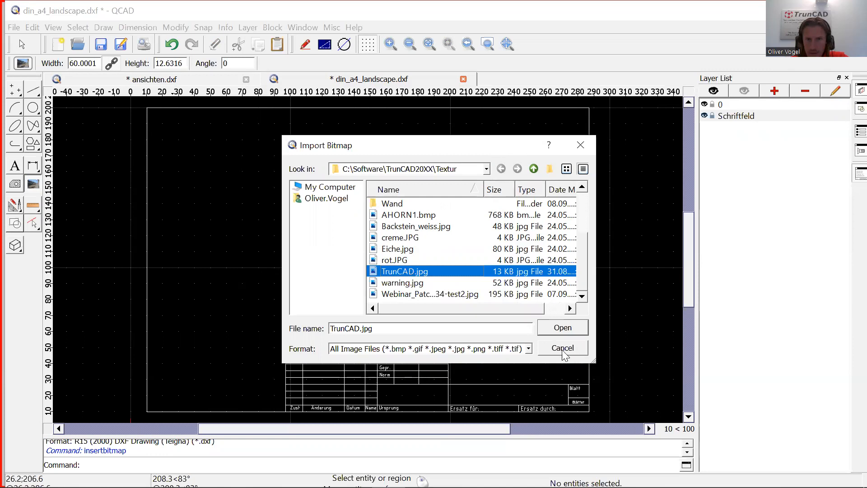
pyautogui.click(560, 328)
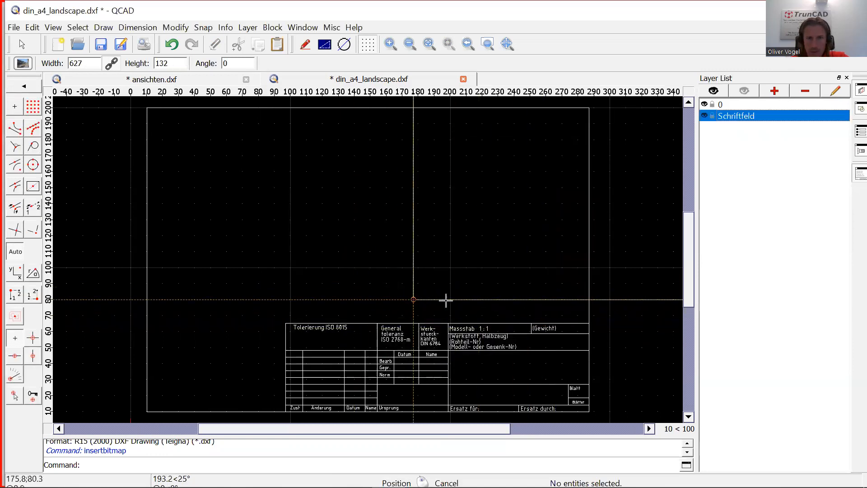
# Set the bitmap width to 60 and place the TrunCAD logo at 210,29 in the title block.
pyautogui.scroll(-2, 403, 288)
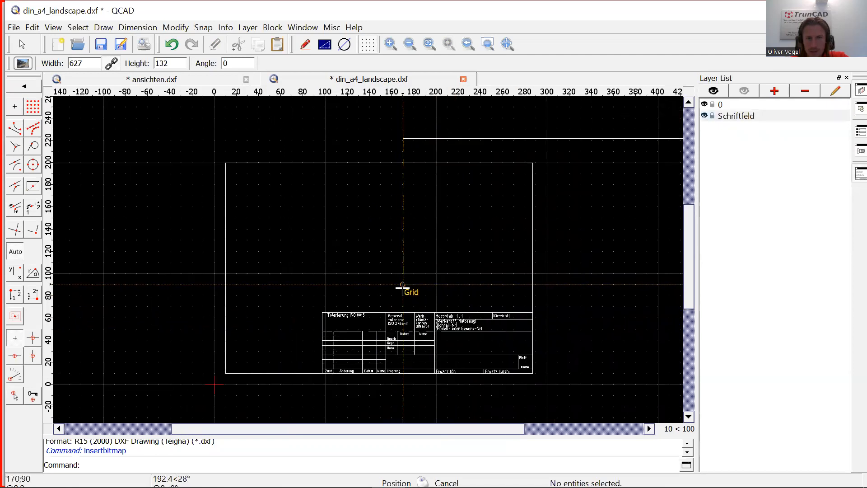
pyautogui.scroll(-3, 402, 287)
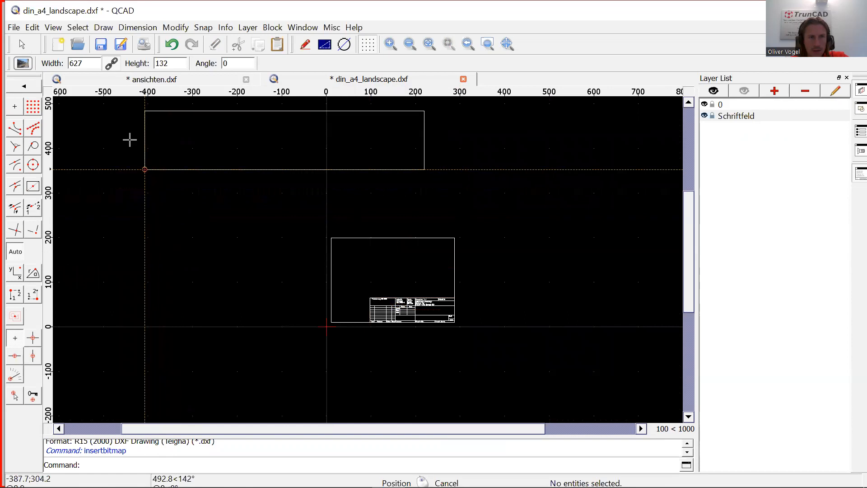
pyautogui.doubleClick(80, 64)
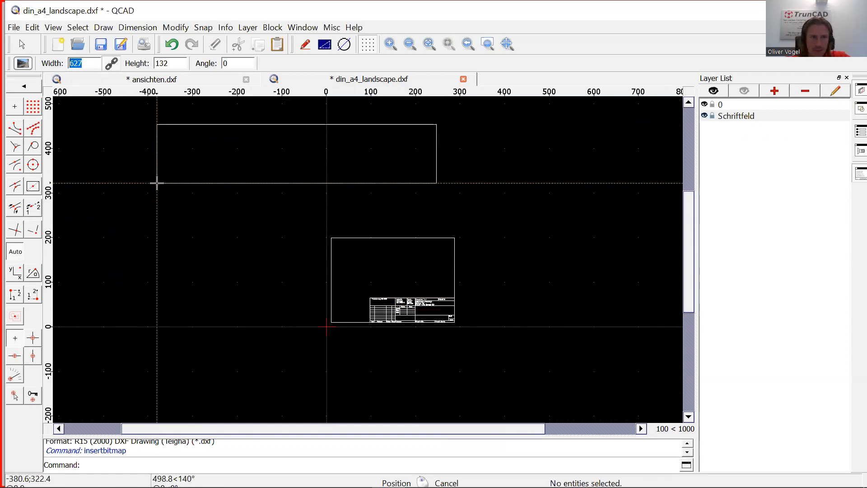
pyautogui.write('60')
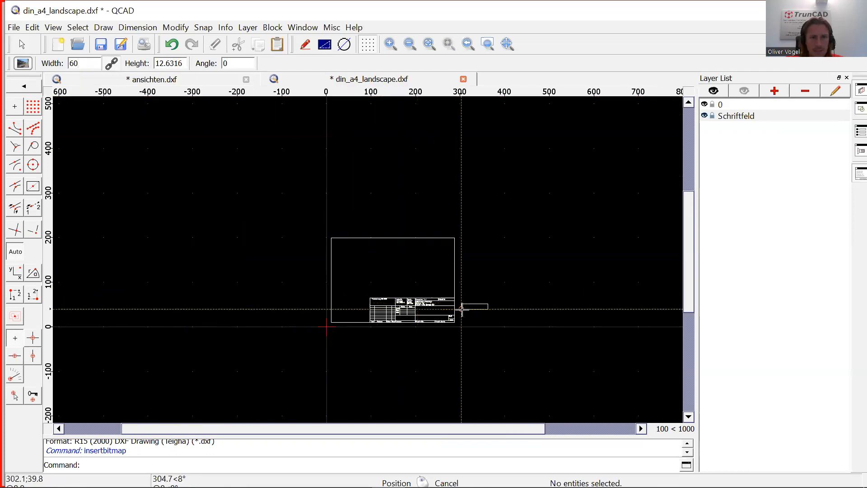
pyautogui.scroll(1, 444, 323)
pyautogui.scroll(4, 445, 324)
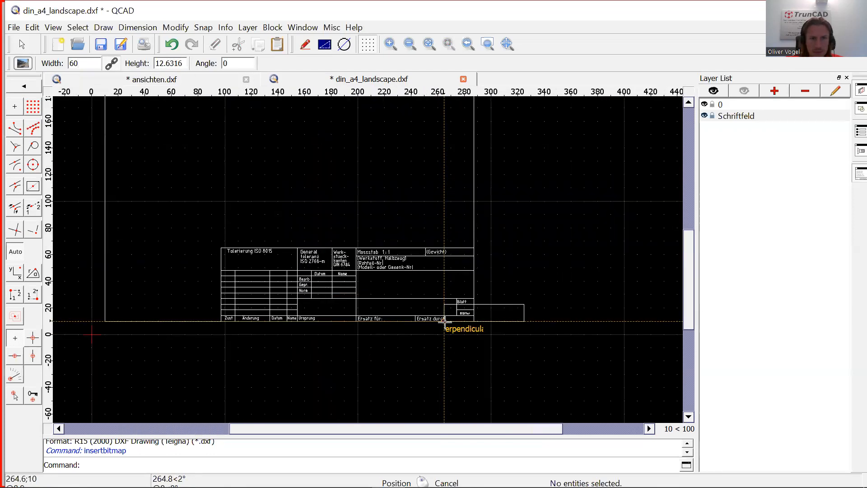
pyautogui.scroll(1, 376, 294)
pyautogui.scroll(6, 376, 294)
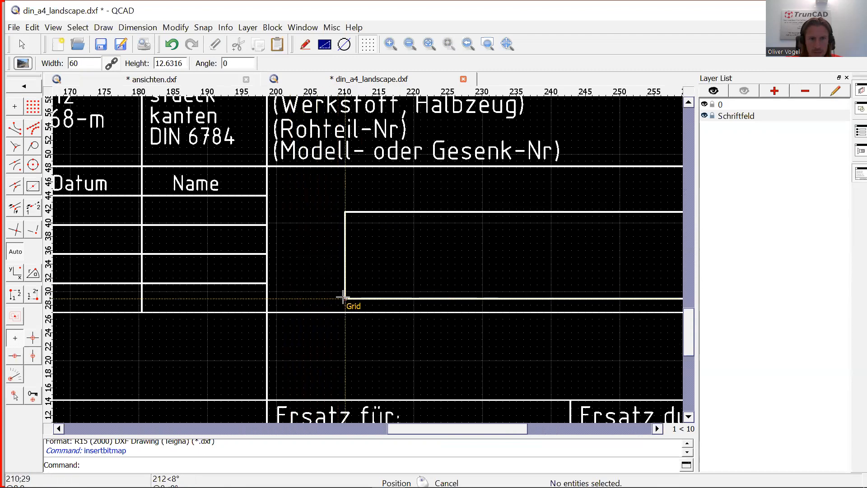
pyautogui.click(343, 297)
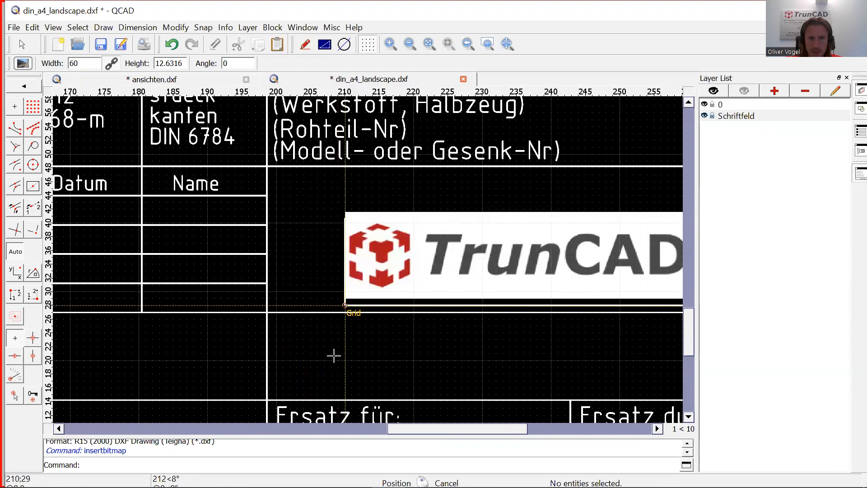
pyautogui.moveTo(431, 429); pyautogui.dragTo(455, 429)
pyautogui.scroll(-5, 318, 320)
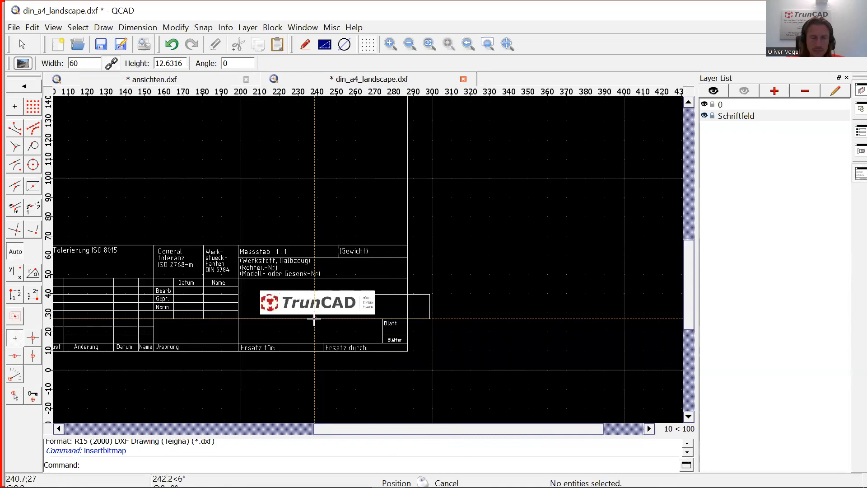
# Create a 'TrunCAD' text in the Standard font at height 2.5 and confirm it for placement.
pyautogui.click(24, 86)
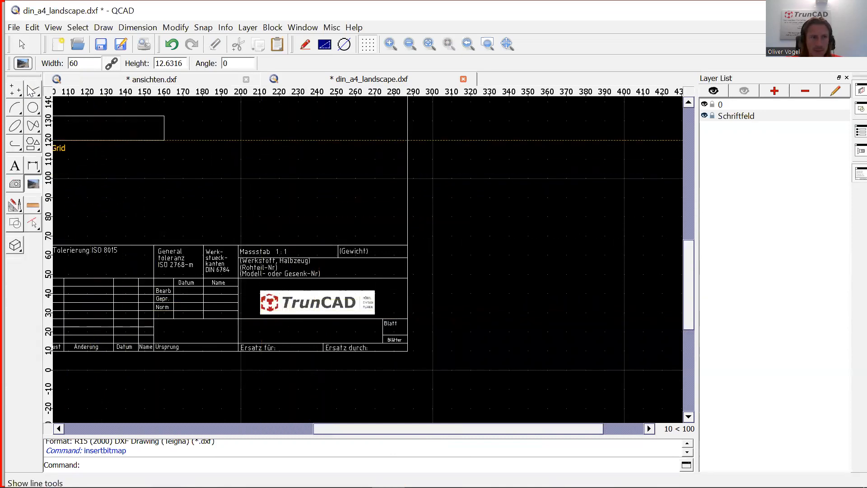
pyautogui.click(16, 168)
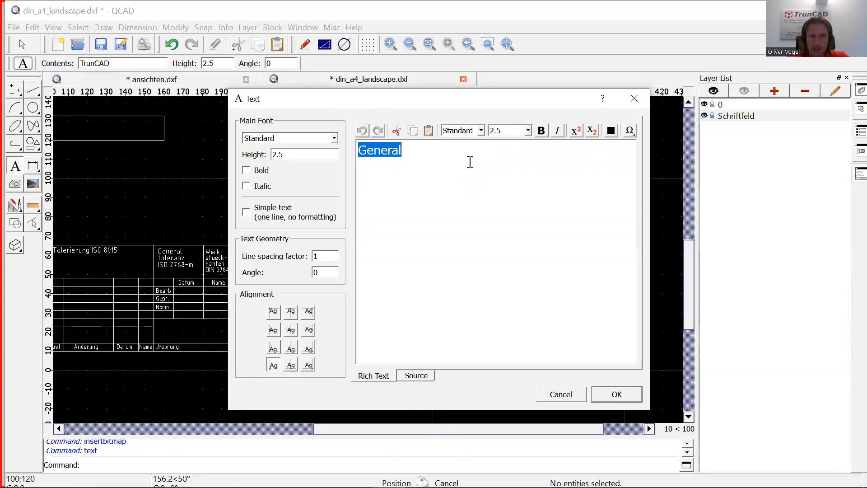
pyautogui.write('TrunCAD')
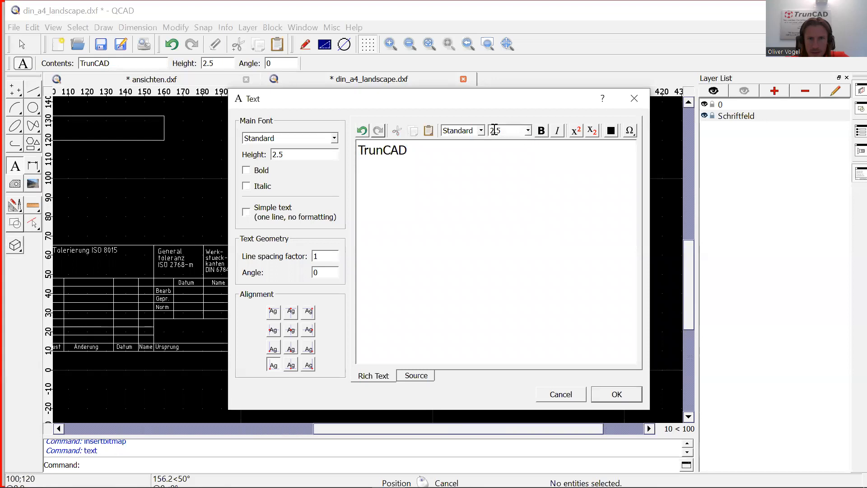
pyautogui.click(481, 131)
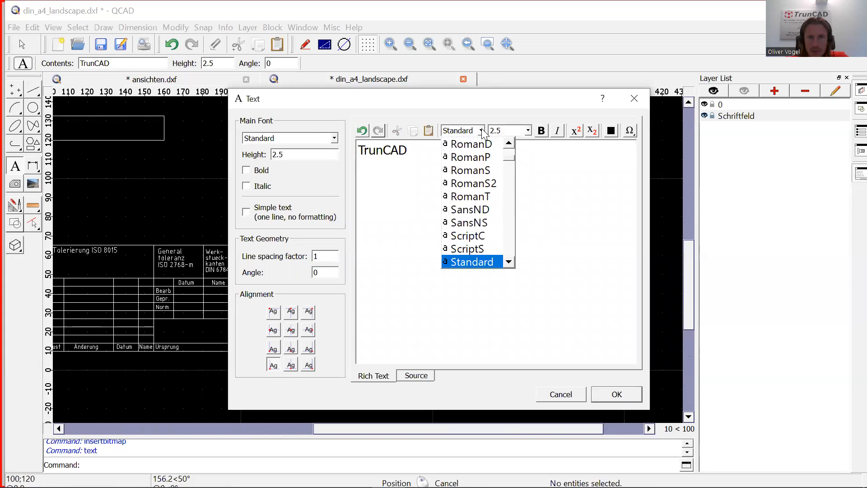
pyautogui.click(482, 131)
pyautogui.click(527, 131)
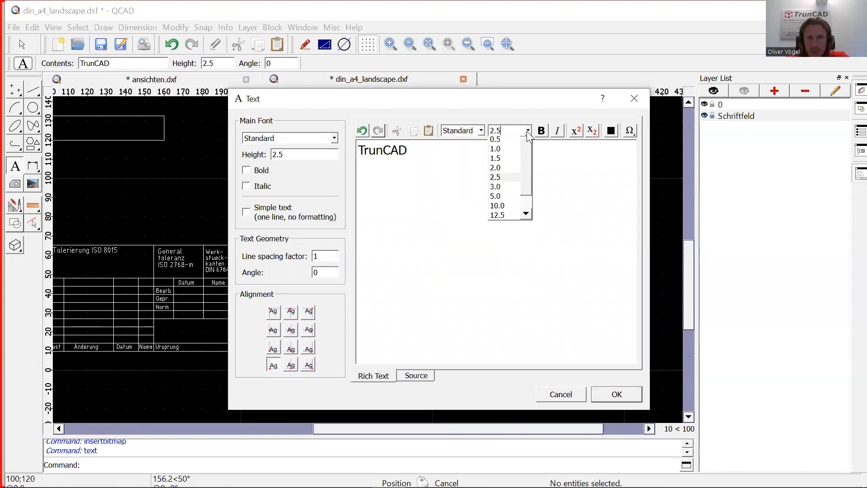
pyautogui.click(526, 131)
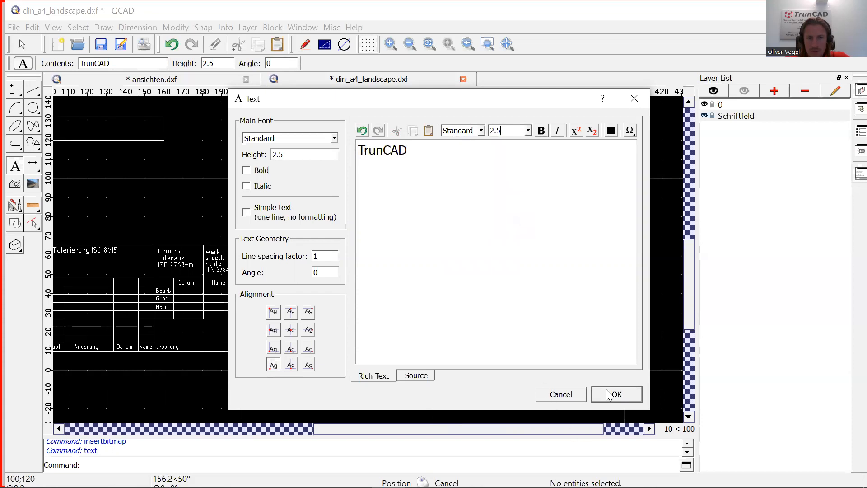
pyautogui.click(616, 394)
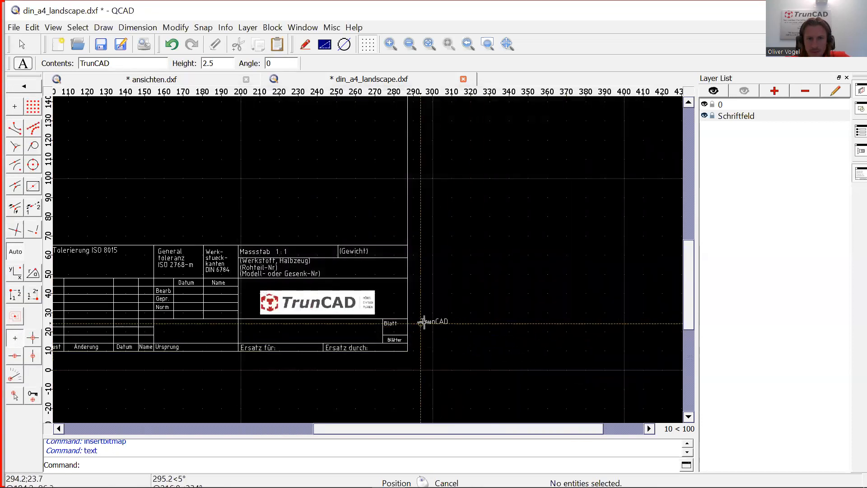
# Place the 2.5-high 'TrunCAD' label just above the title-block logo, then exit the Text and Insert Bitmap tools.
pyautogui.scroll(5, 250, 286)
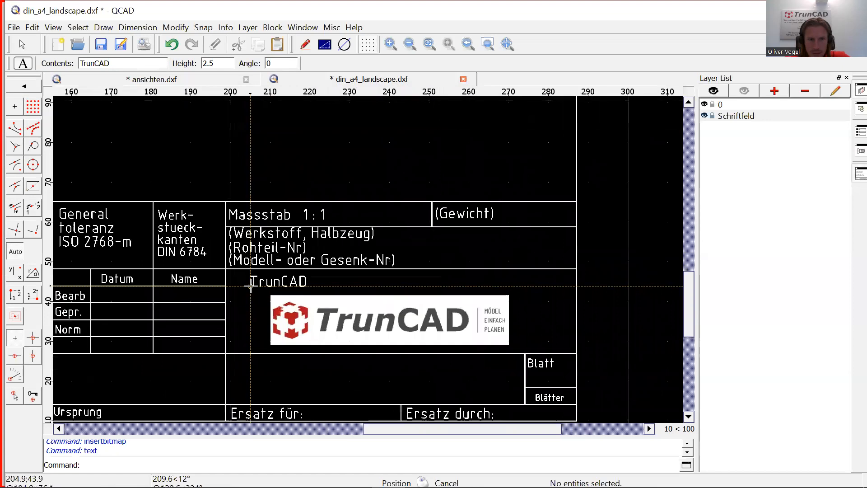
pyautogui.scroll(1, 297, 288)
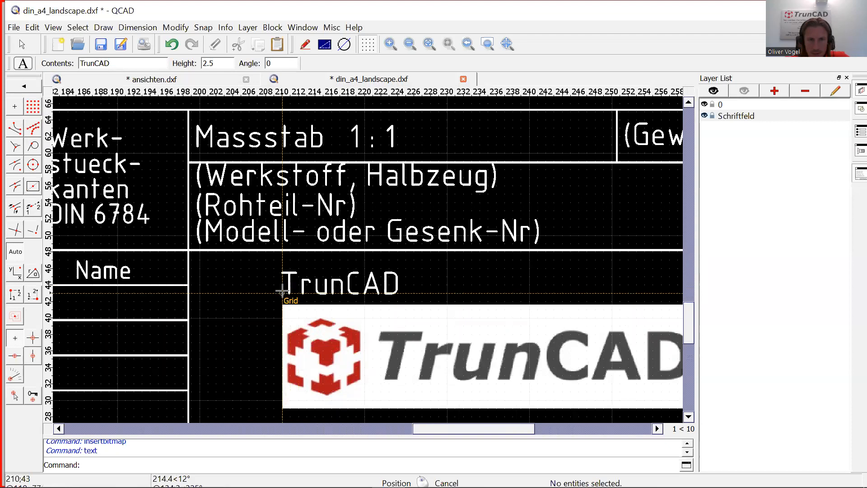
pyautogui.click(282, 292)
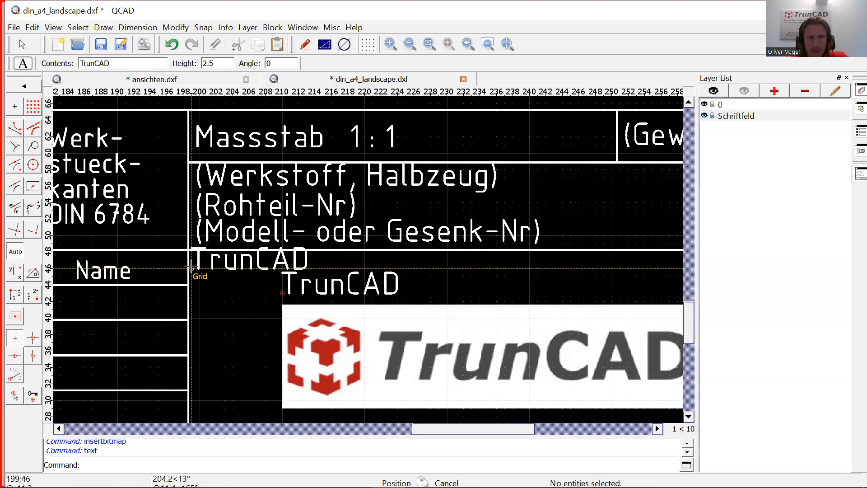
pyautogui.rightClick(200, 260)
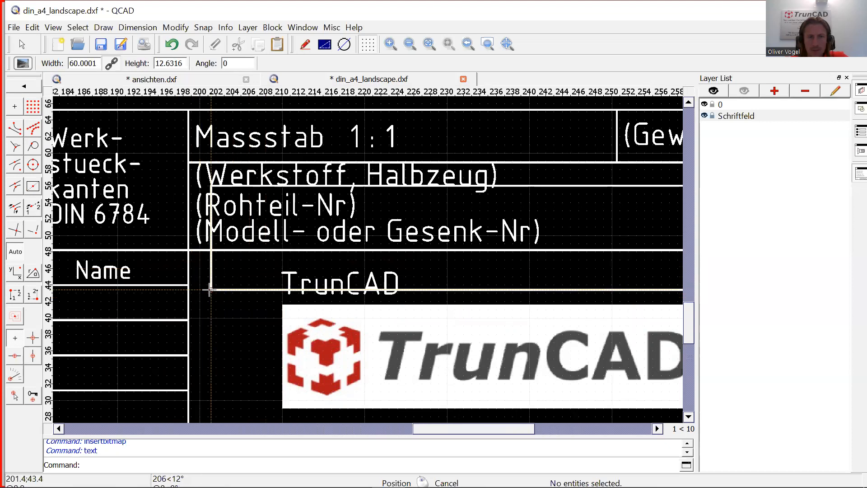
pyautogui.rightClick(232, 288)
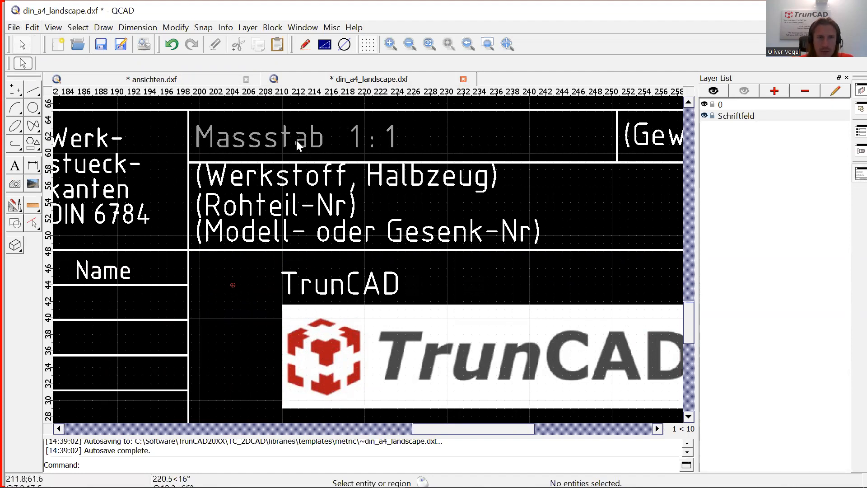
pyautogui.scroll(-6, 295, 141)
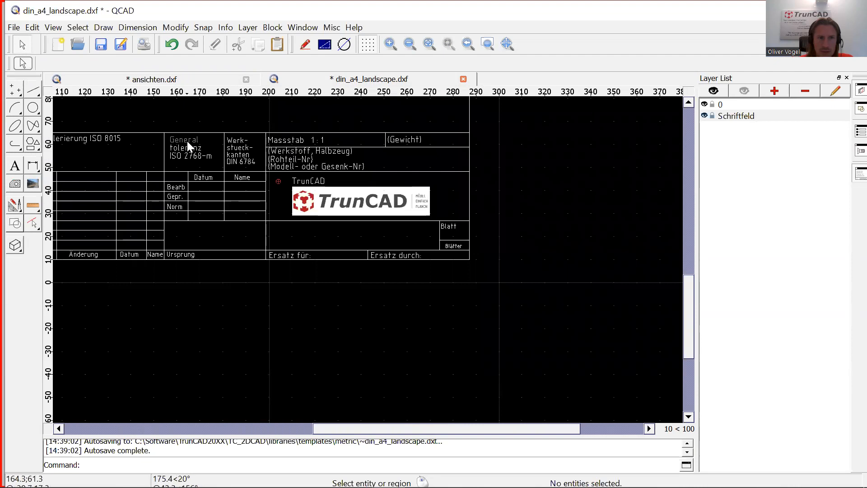
pyautogui.scroll(6, 187, 141)
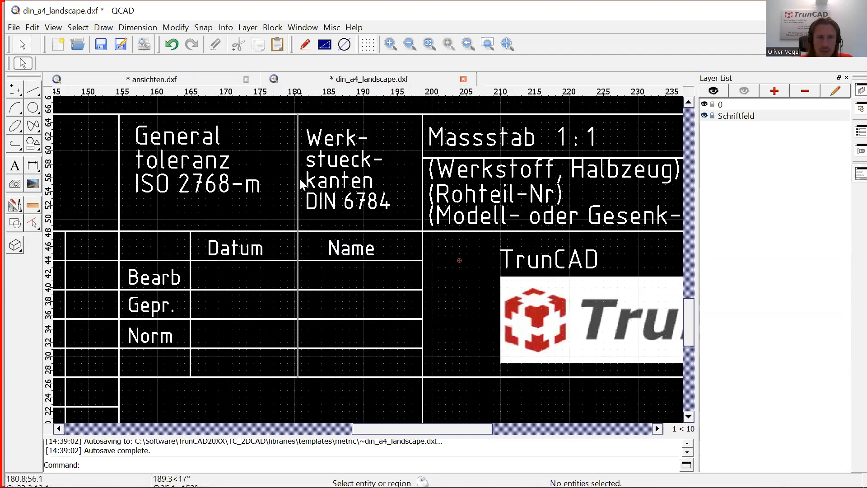
pyautogui.scroll(-5, 300, 182)
pyautogui.scroll(-2, 301, 183)
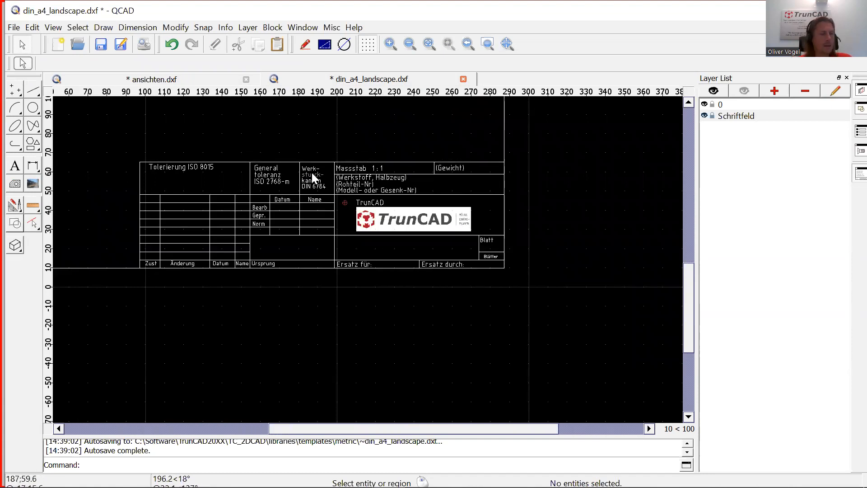
pyautogui.scroll(1, 375, 220)
pyautogui.scroll(1, 375, 221)
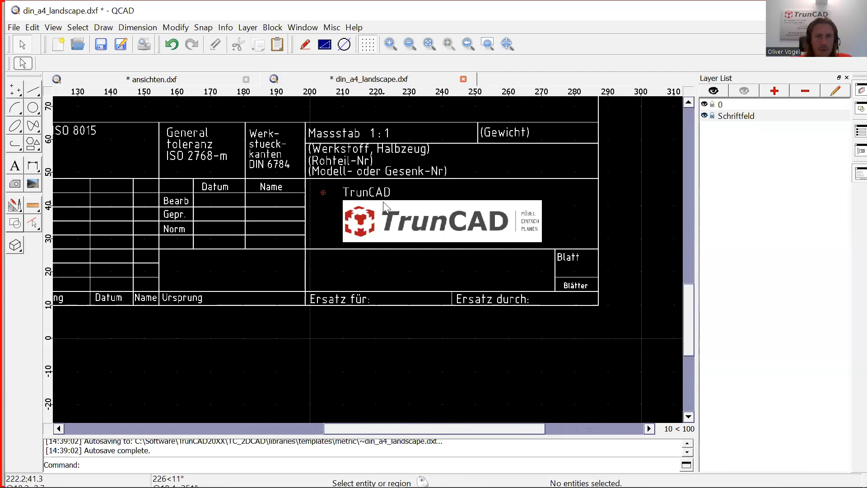
pyautogui.scroll(-4, 383, 201)
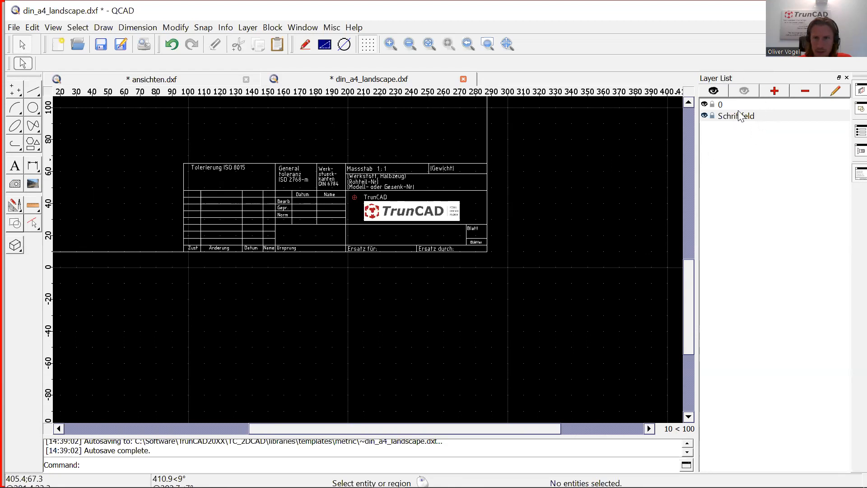
# Create a new layer named 'dimension' with the colour Red.
pyautogui.click(774, 92)
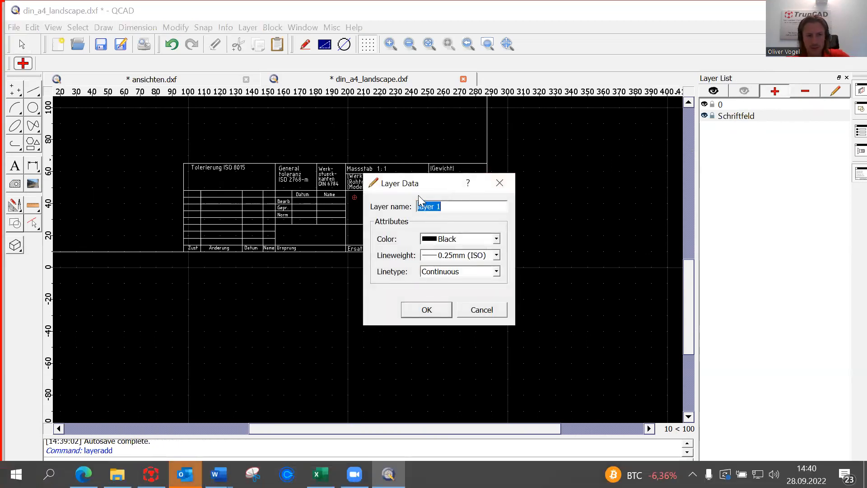
pyautogui.write('d')
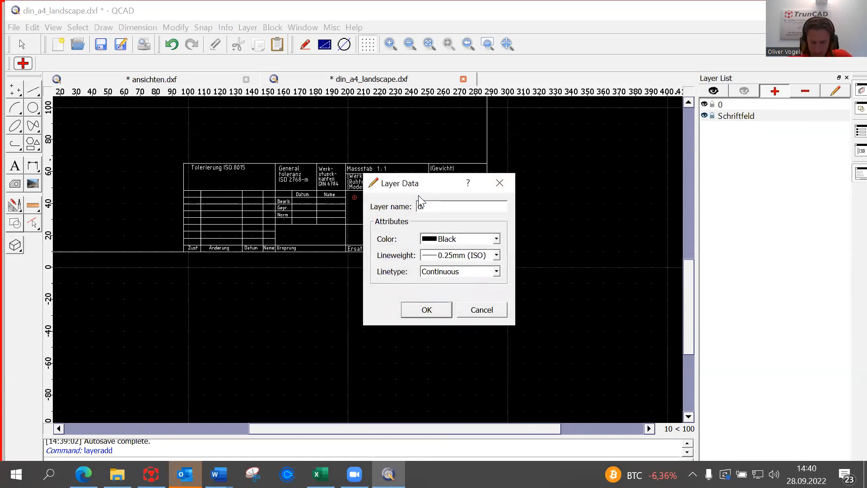
pyautogui.write('imension')
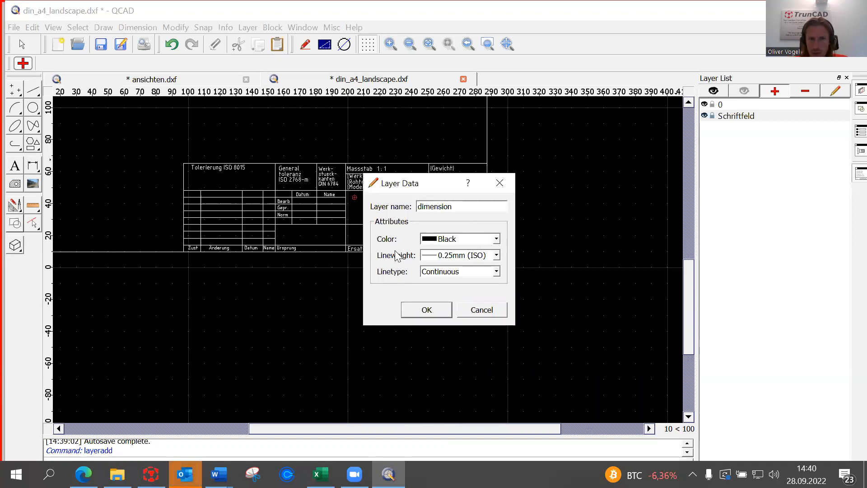
pyautogui.click(496, 239)
pyautogui.click(470, 248)
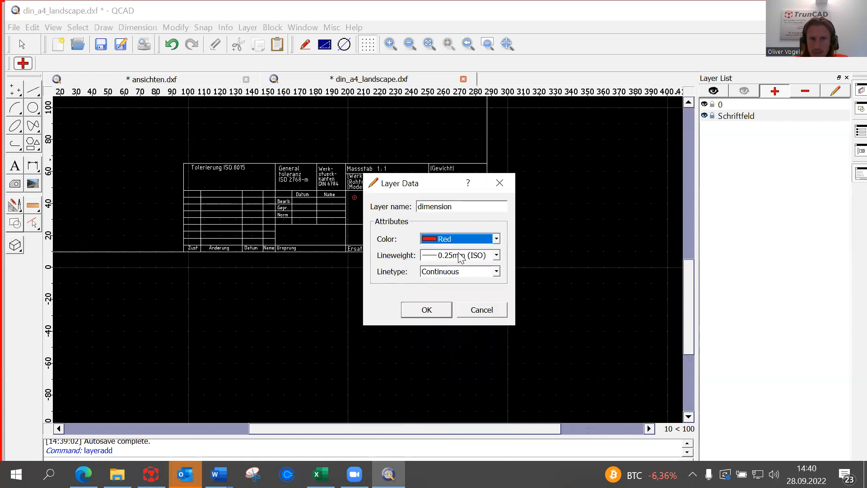
pyautogui.click(433, 310)
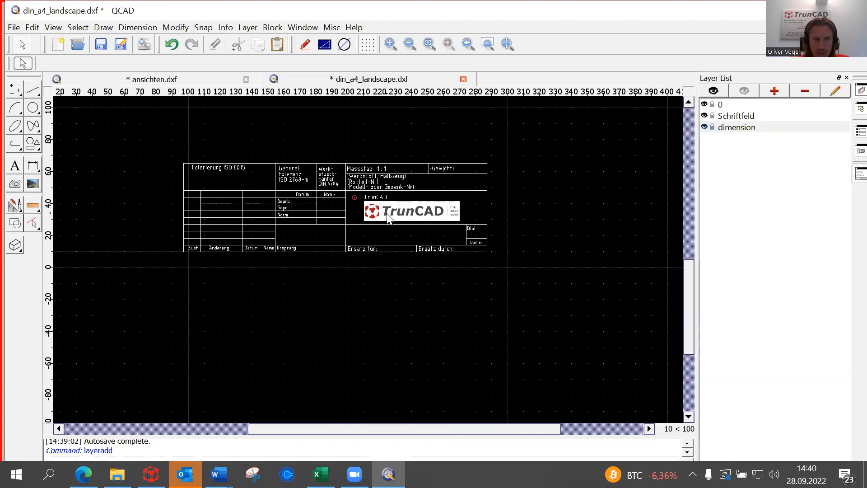
pyautogui.scroll(3, 388, 218)
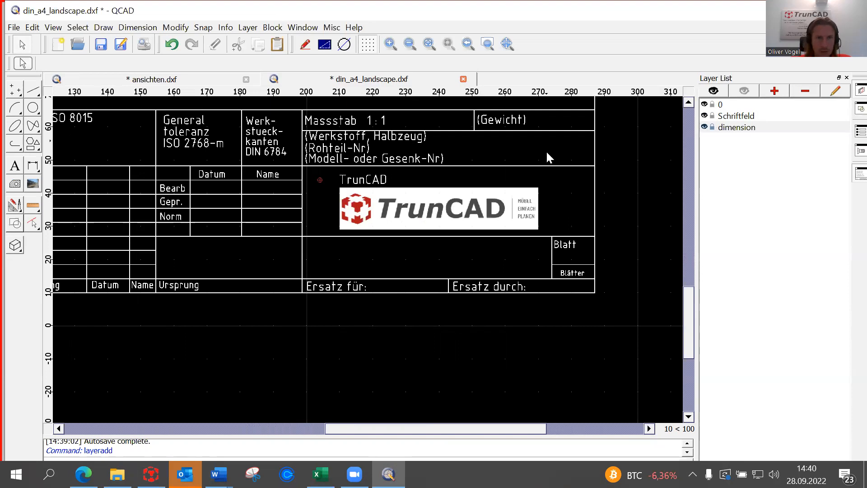
pyautogui.scroll(-2, 546, 153)
pyautogui.scroll(-1, 546, 153)
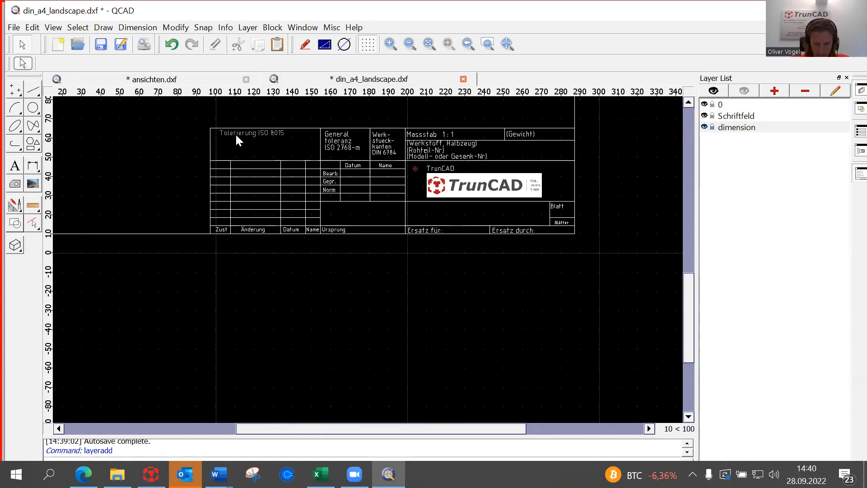
# Save the drawing as Webinar_workshop-drawing.dxf (R27 2013 DXF) in the metric templates folder.
pyautogui.click(14, 28)
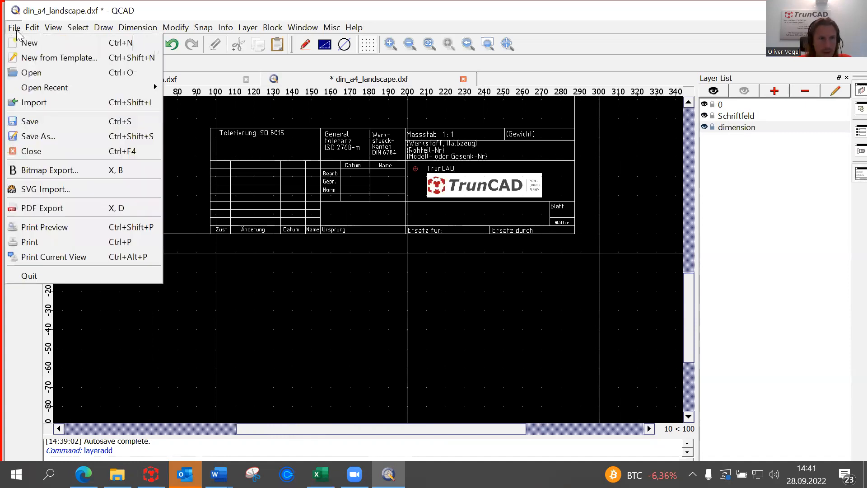
pyautogui.click(54, 135)
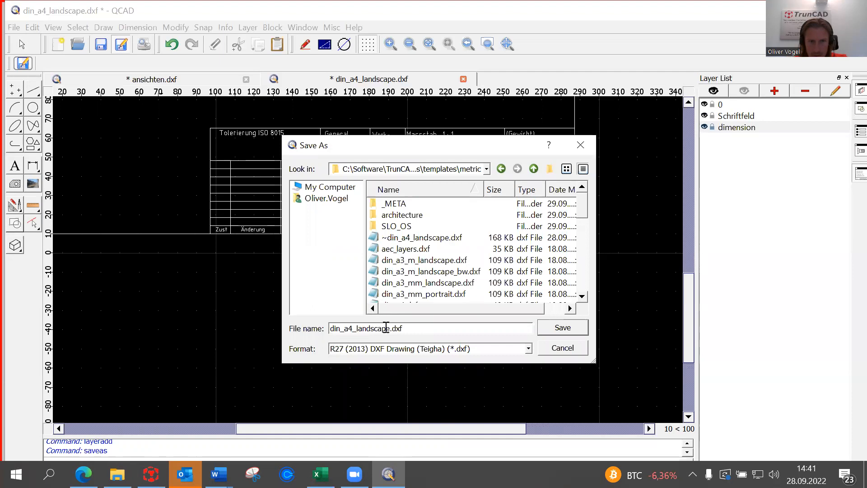
pyautogui.moveTo(388, 328); pyautogui.dragTo(311, 328)
pyautogui.press('BackSpace')
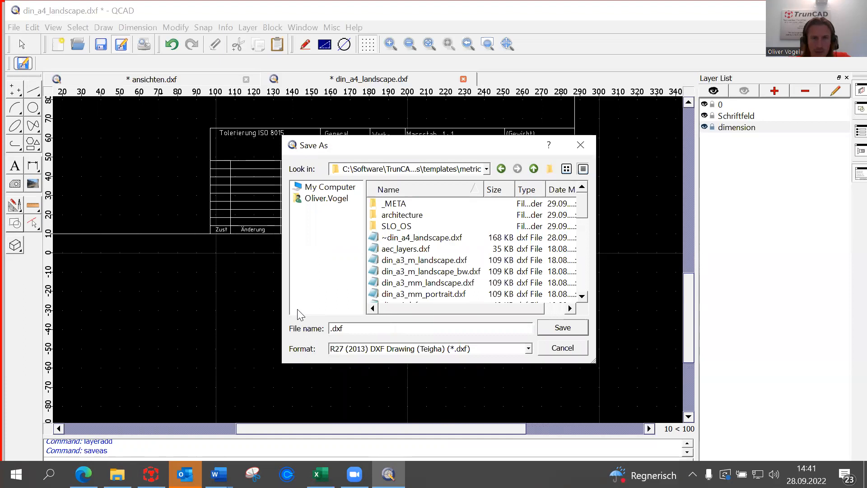
pyautogui.write('Webinar_')
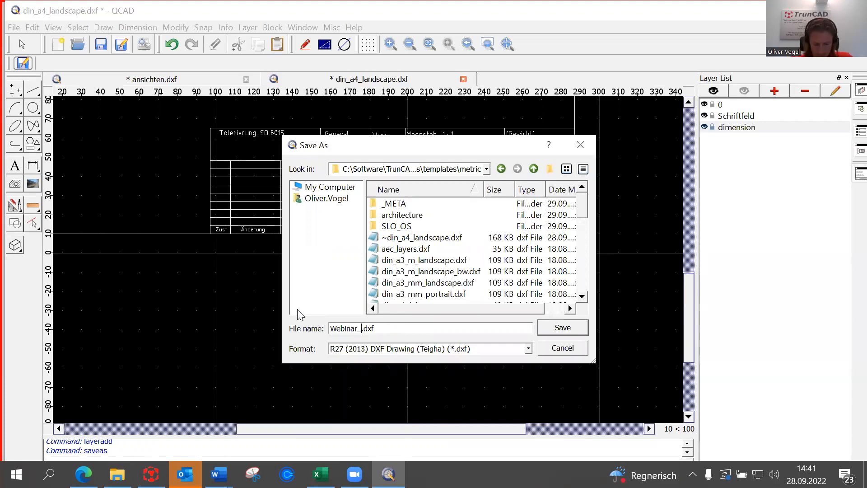
pyautogui.write('wo')
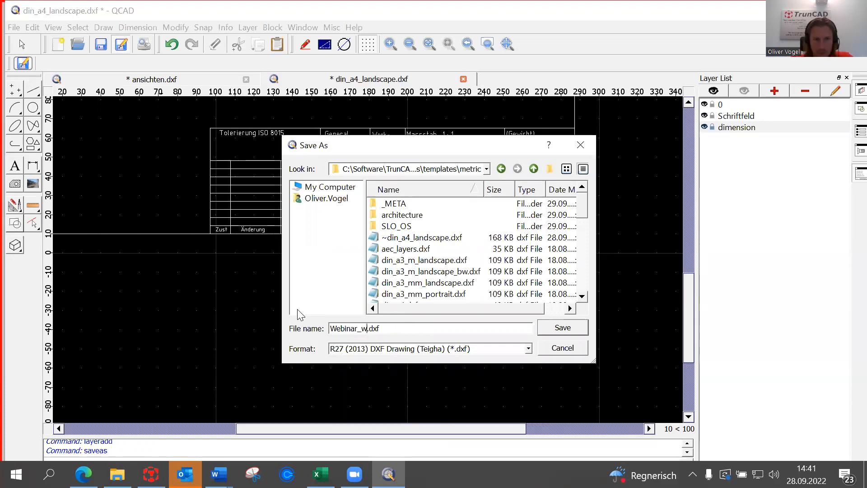
pyautogui.write('r')
pyautogui.write('kshop-drawi')
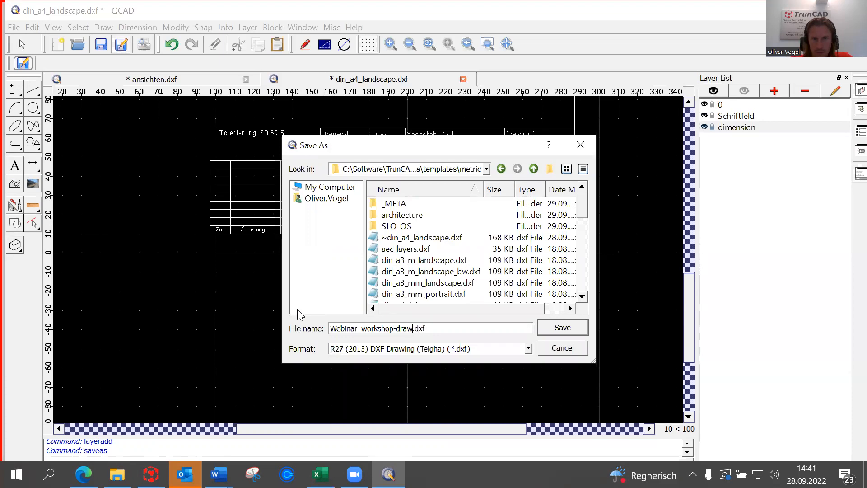
pyautogui.write('ng-')
pyautogui.press('BackSpace')
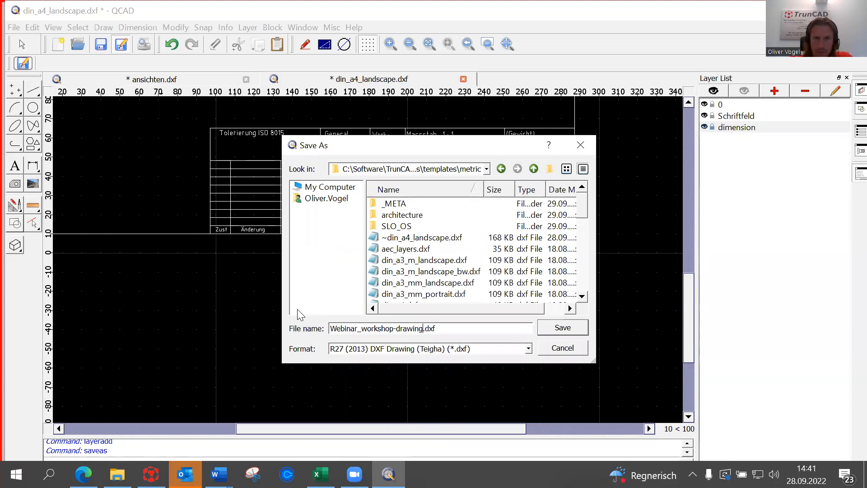
pyautogui.click(486, 168)
pyautogui.click(502, 173)
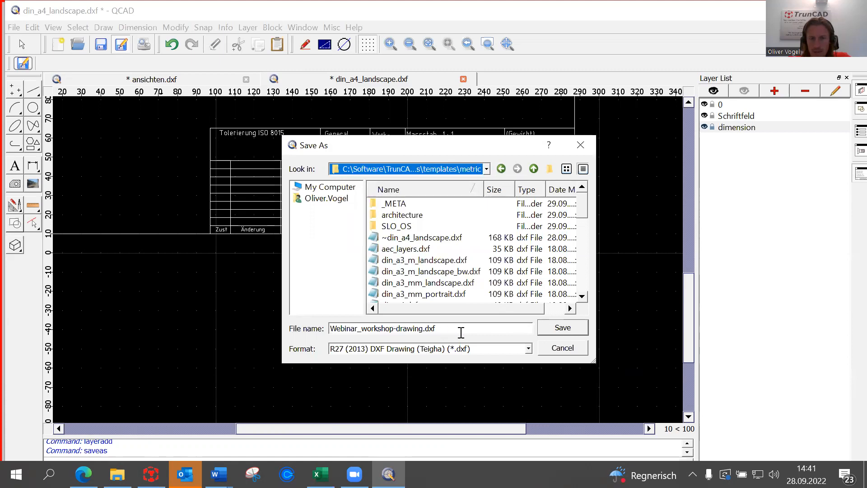
pyautogui.click(569, 328)
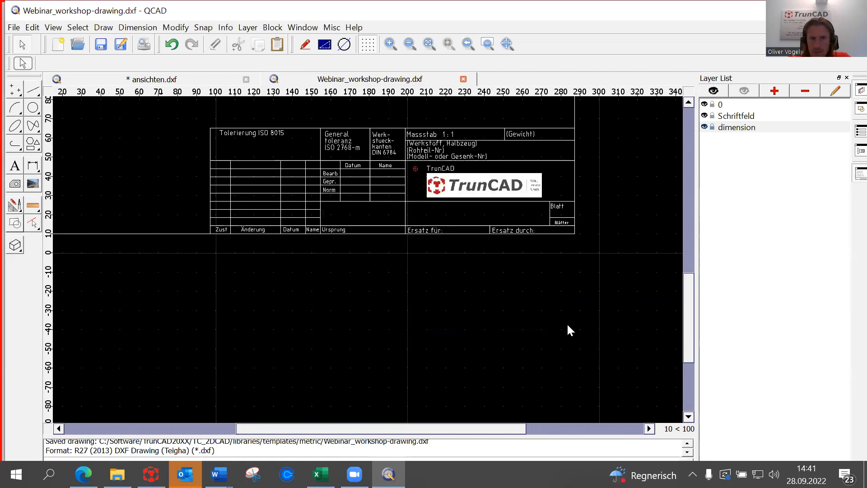
# Close the Webinar_workshop-drawing.dxf tab so ansichten.dxf is showing.
pyautogui.scroll(-3, 544, 204)
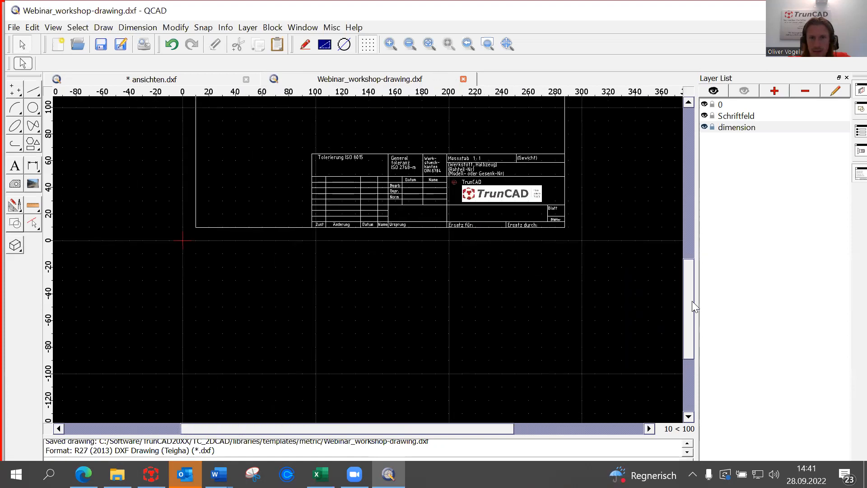
pyautogui.moveTo(689, 301); pyautogui.dragTo(688, 255)
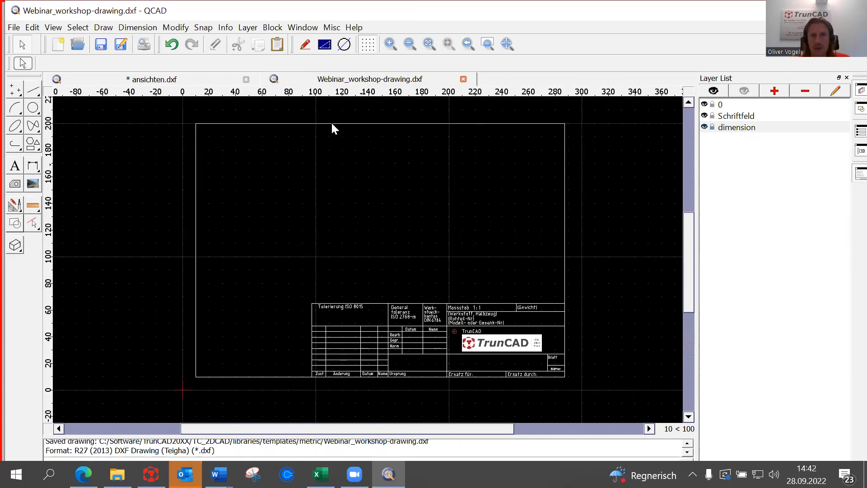
pyautogui.click(462, 79)
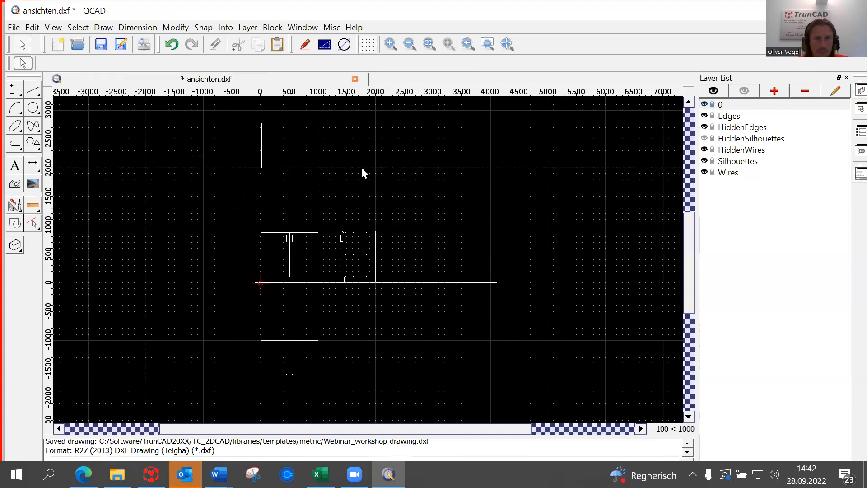
# Create Untitled 1 from the metric TrunCAD A4 Webinar_workshop-drawing template.
pyautogui.click(14, 28)
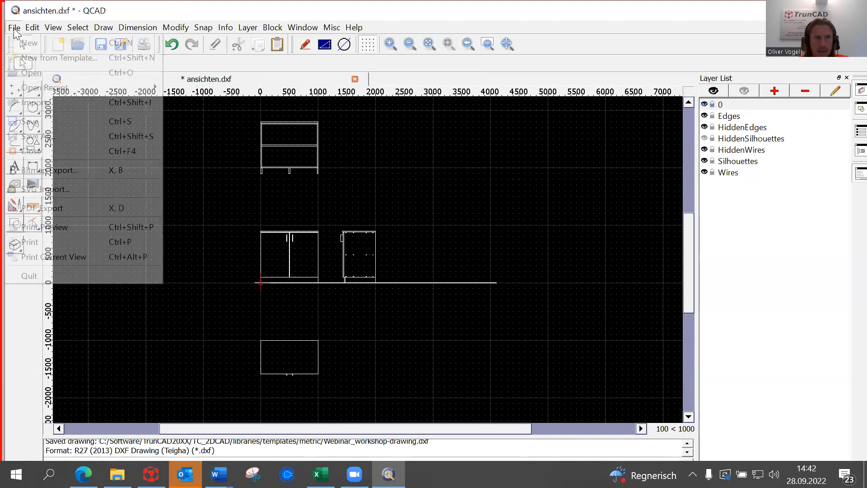
pyautogui.click(33, 58)
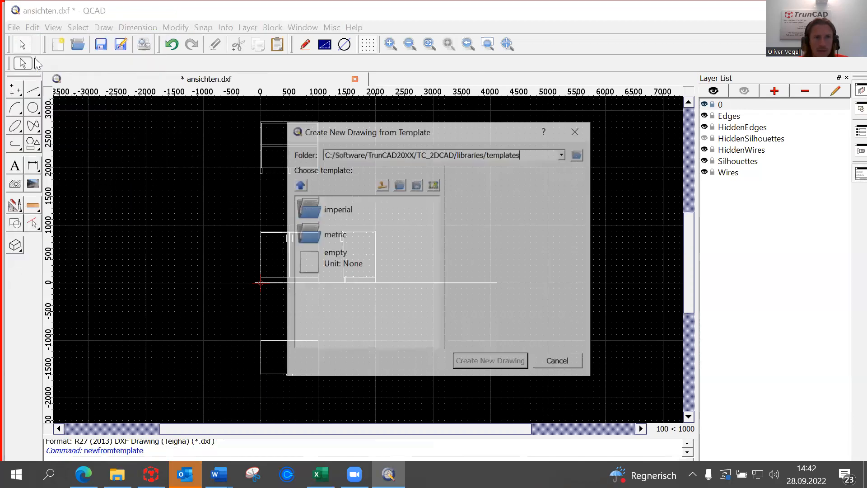
pyautogui.click(315, 238)
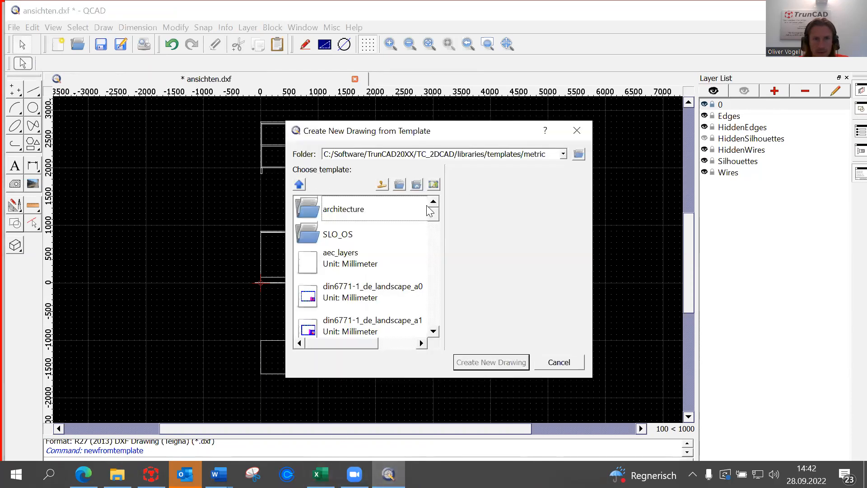
pyautogui.moveTo(435, 210); pyautogui.dragTo(423, 333)
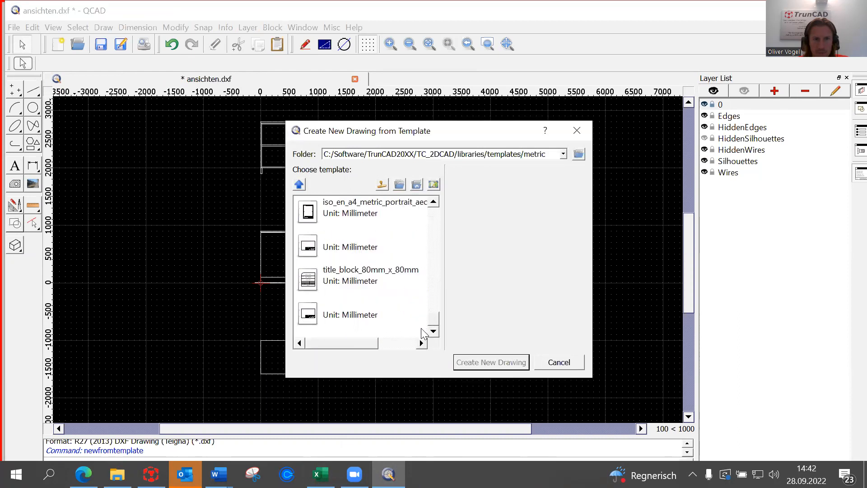
pyautogui.click(343, 316)
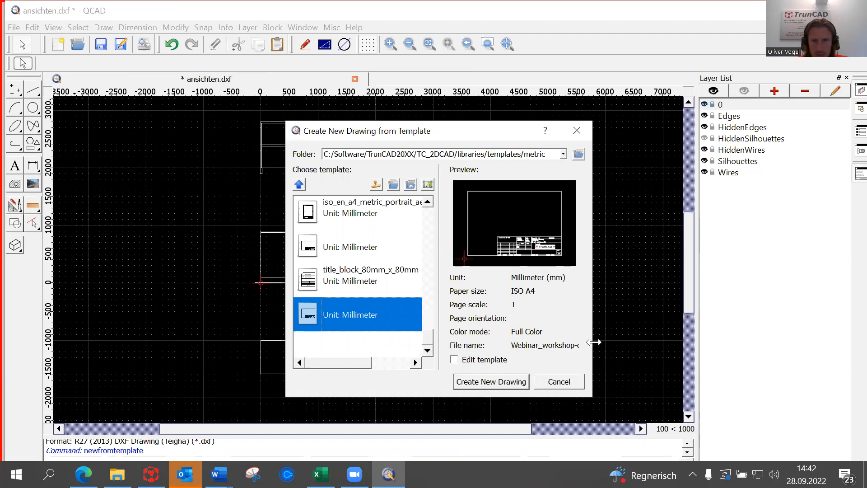
pyautogui.moveTo(592, 342); pyautogui.dragTo(663, 343)
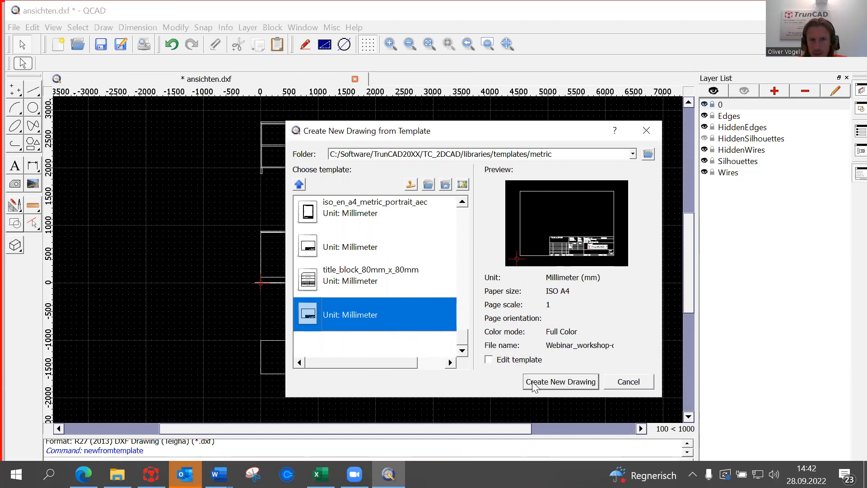
pyautogui.click(560, 380)
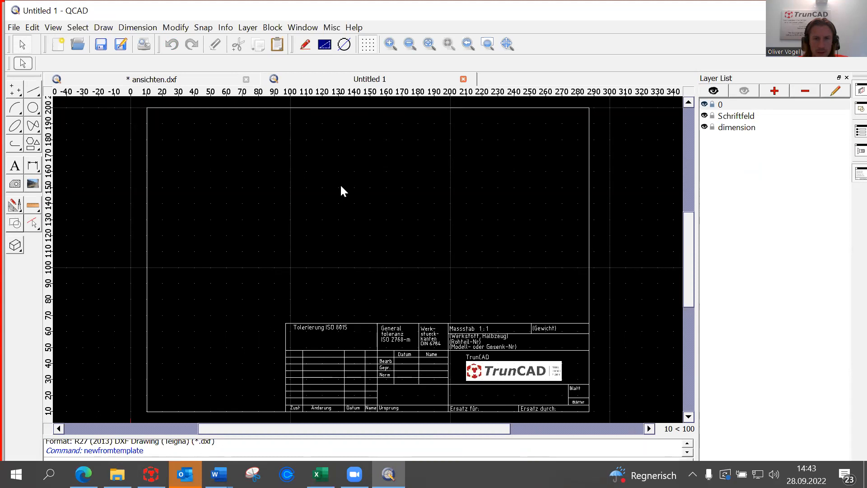
# Zoom over the new TrunCAD title-block sheet, then switch back to ansichten.dxf.
pyautogui.scroll(-5, 326, 194)
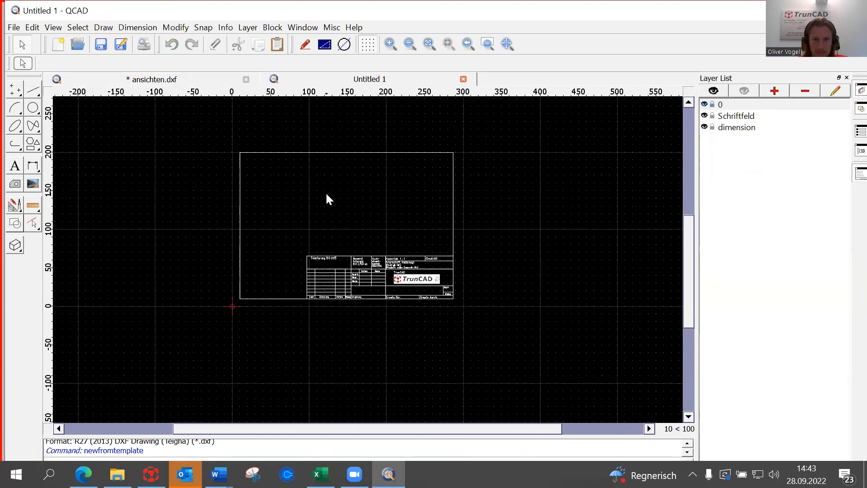
pyautogui.scroll(3, 374, 229)
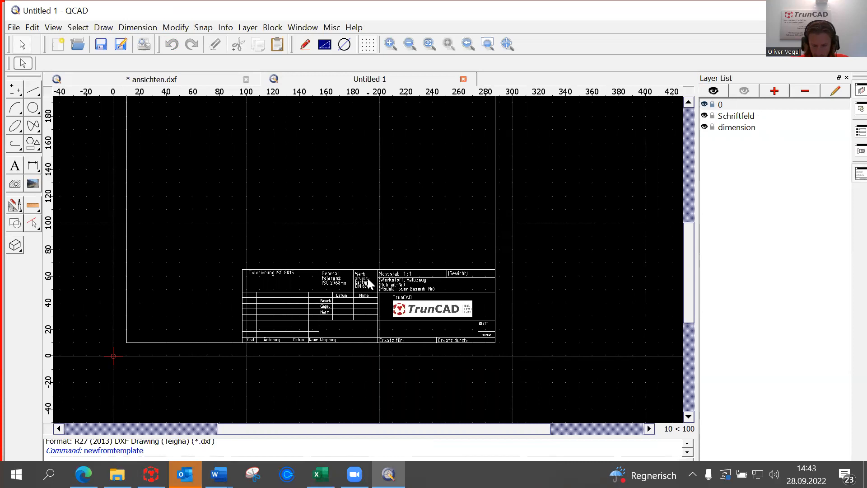
pyautogui.click(152, 80)
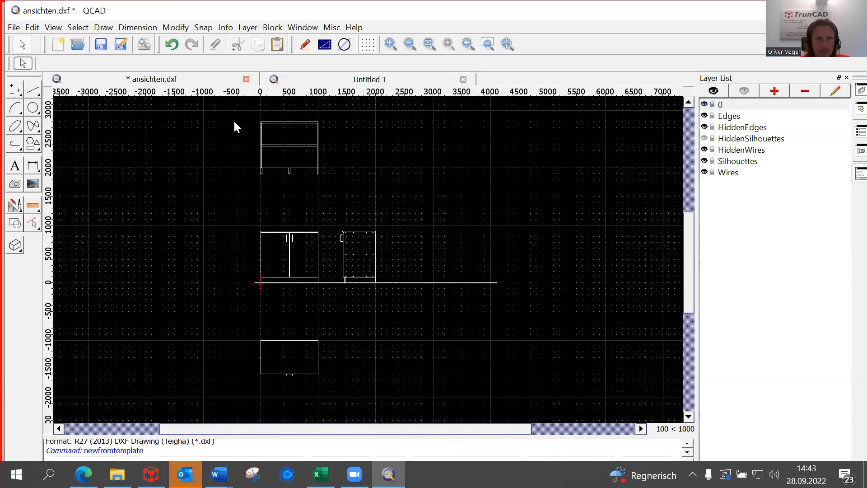
# Cut the topmost cabinet view from ansichten.dxf to the clipboard and switch to Untitled 1.
pyautogui.scroll(5, 273, 243)
pyautogui.scroll(-5, 324, 217)
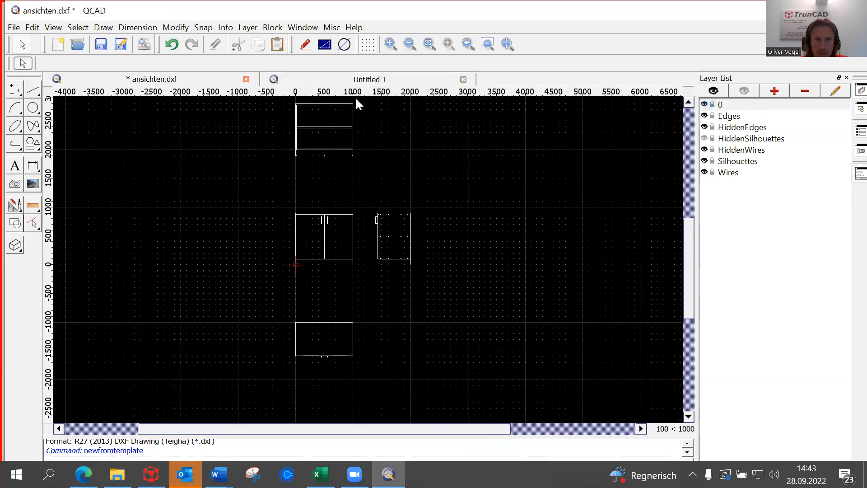
pyautogui.scroll(1, 379, 97)
pyautogui.moveTo(688, 227); pyautogui.dragTo(683, 206)
pyautogui.scroll(1, 240, 170)
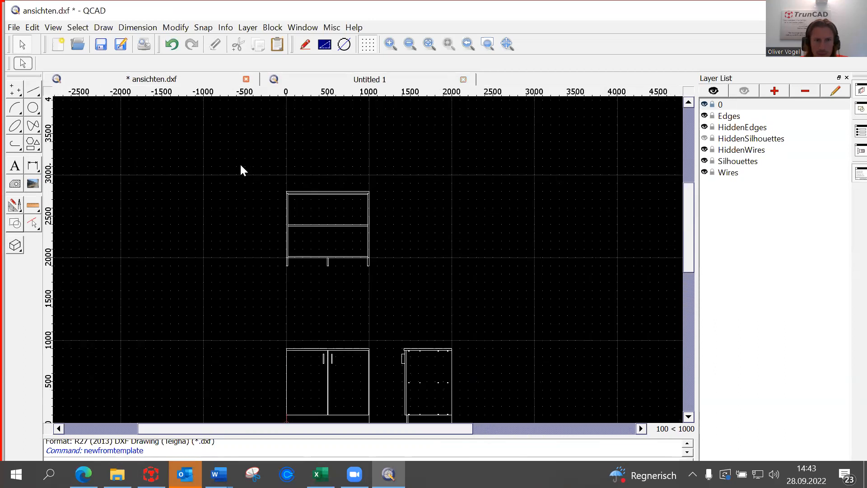
pyautogui.moveTo(261, 177); pyautogui.dragTo(396, 281)
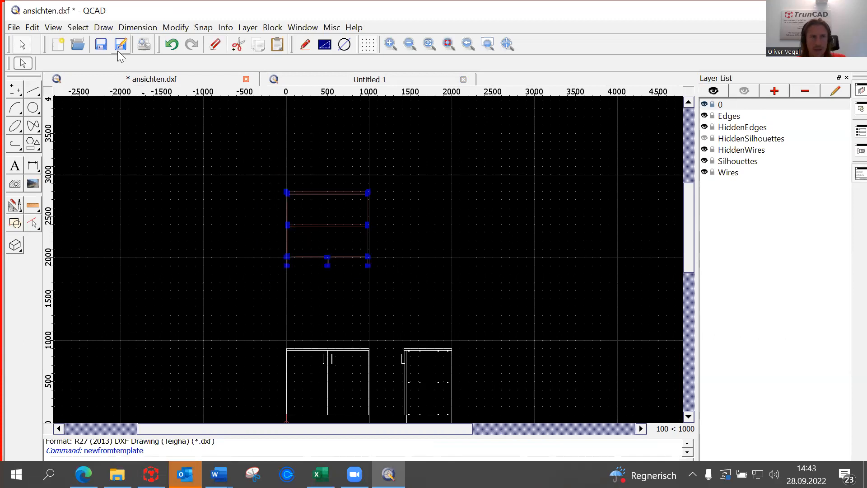
pyautogui.click(34, 29)
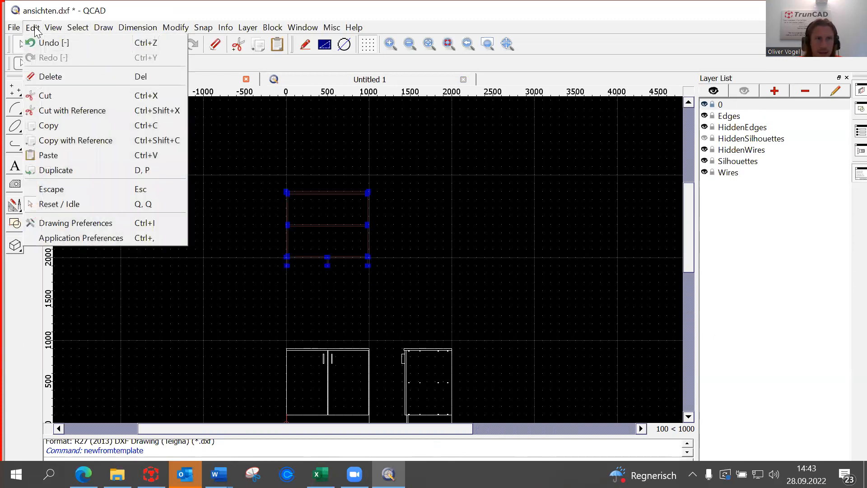
pyautogui.click(64, 96)
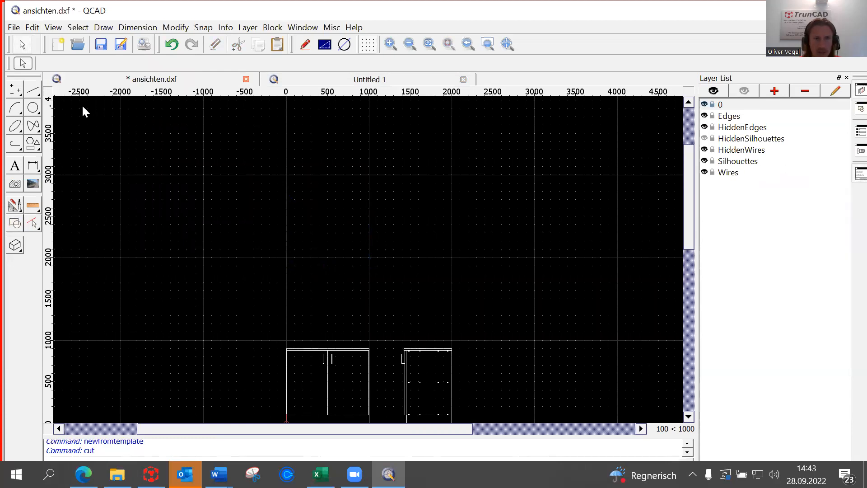
pyautogui.click(376, 82)
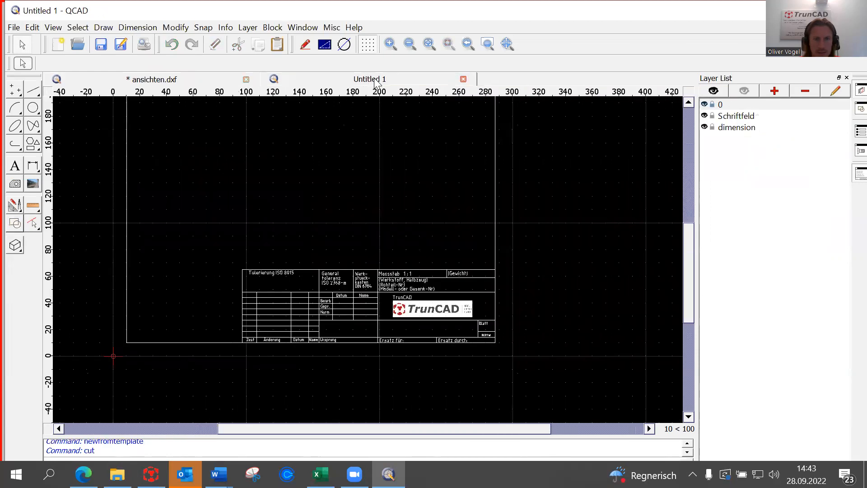
# Paste the cabinet view at scale 1 to the right of the A4 title-block frame.
pyautogui.scroll(-4, 622, 241)
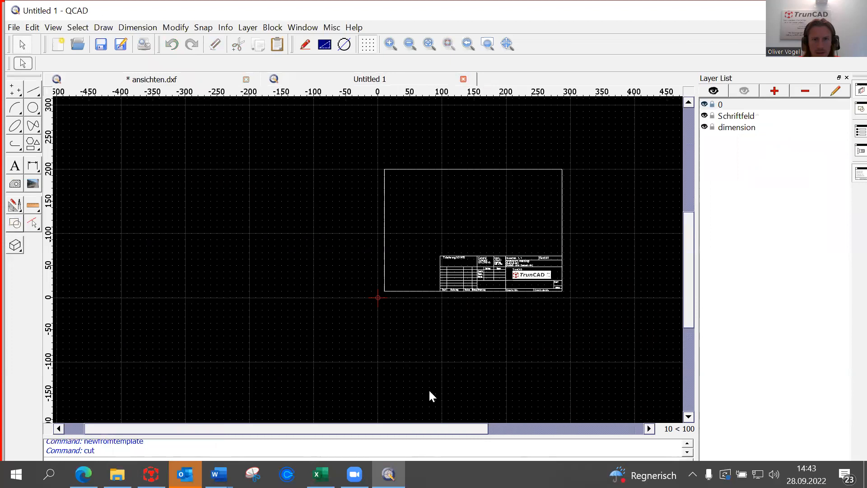
pyautogui.moveTo(428, 426); pyautogui.dragTo(586, 427)
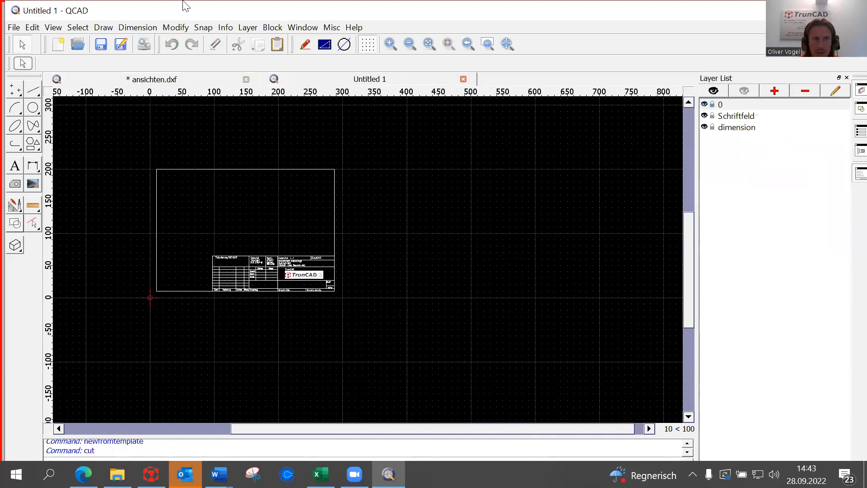
pyautogui.click(32, 28)
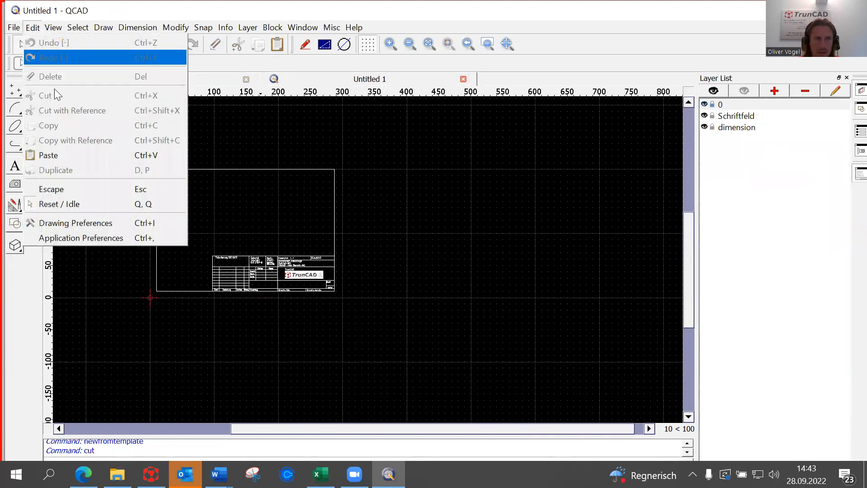
pyautogui.click(91, 157)
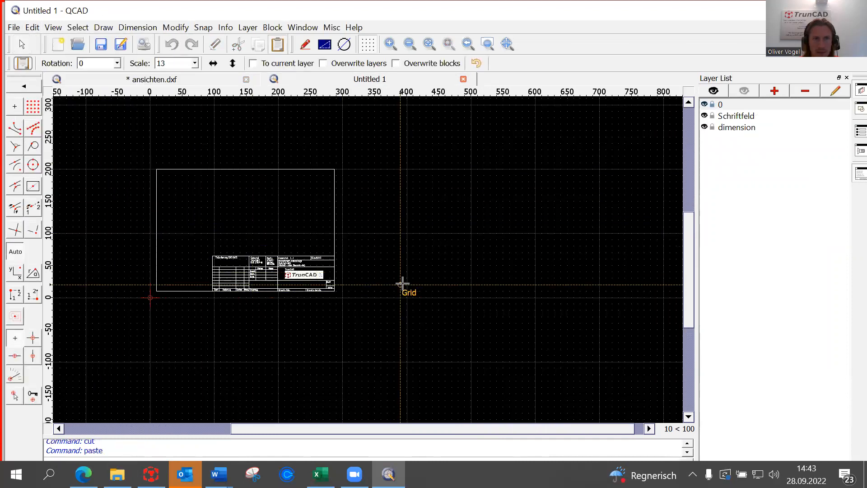
pyautogui.click(194, 63)
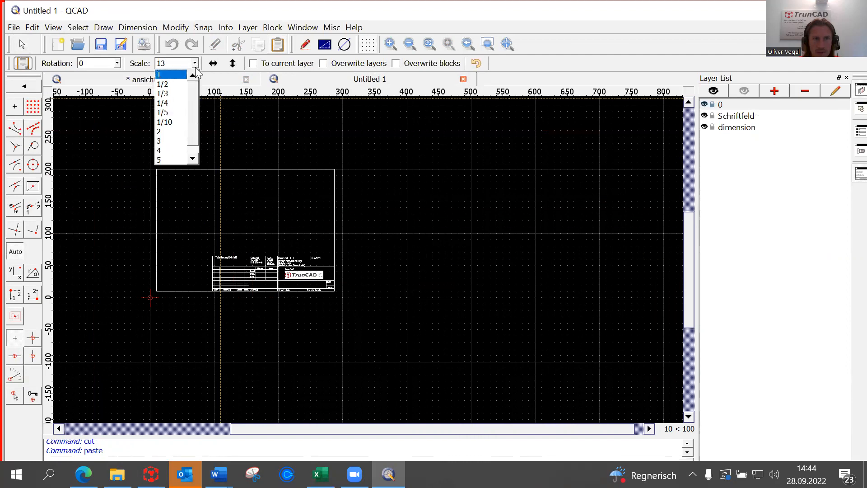
pyautogui.click(180, 131)
pyautogui.scroll(-10, 424, 340)
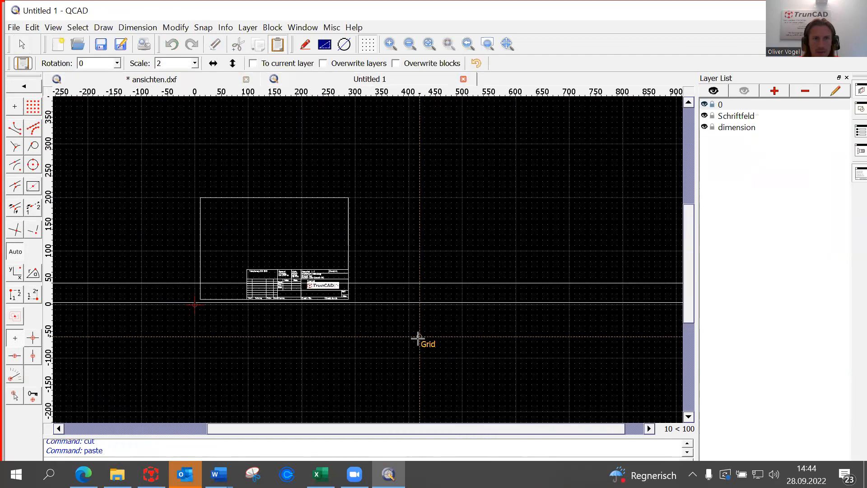
pyautogui.click(195, 63)
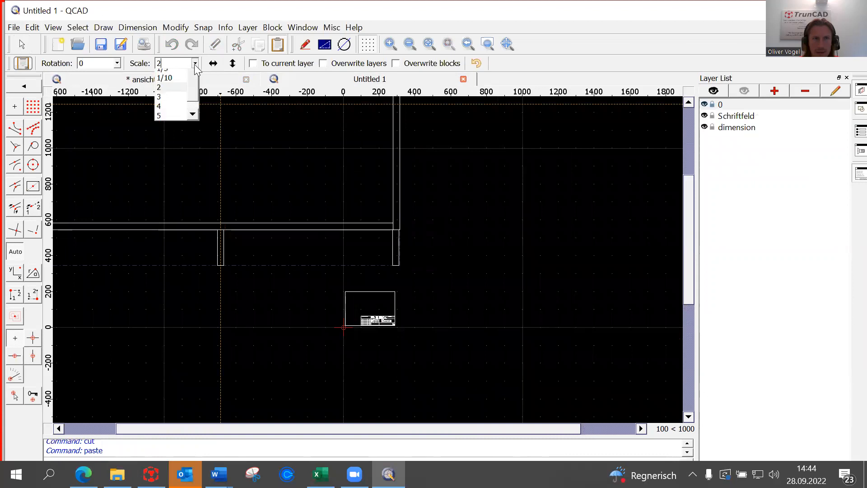
pyautogui.click(176, 75)
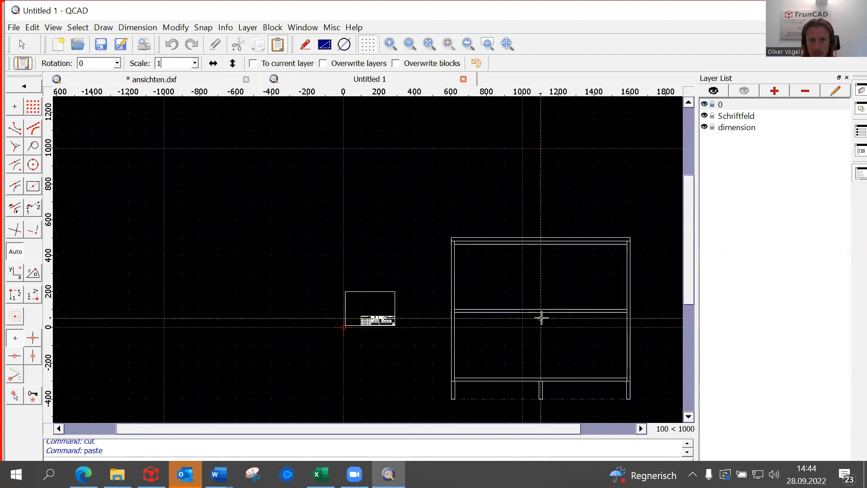
pyautogui.click(537, 321)
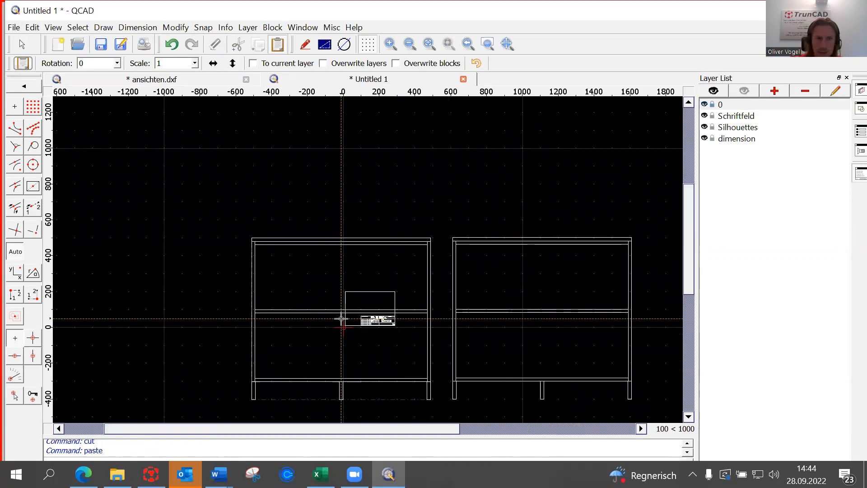
pyautogui.rightClick(342, 318)
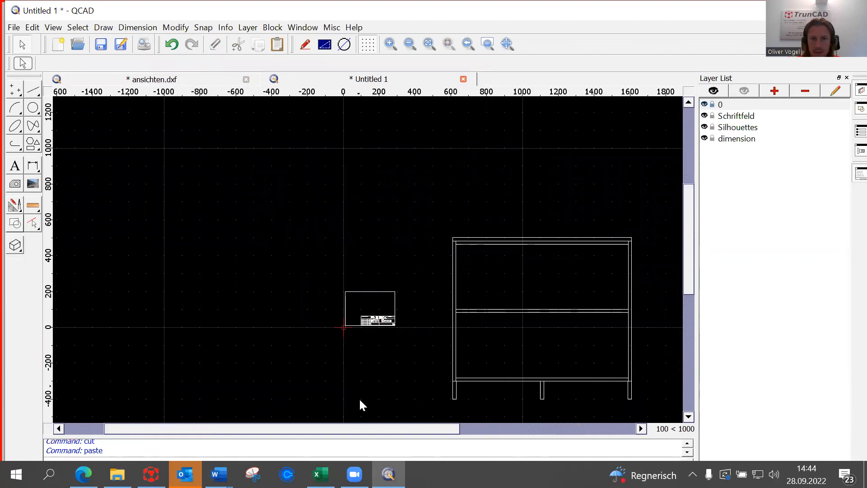
pyautogui.moveTo(364, 425); pyautogui.dragTo(470, 428)
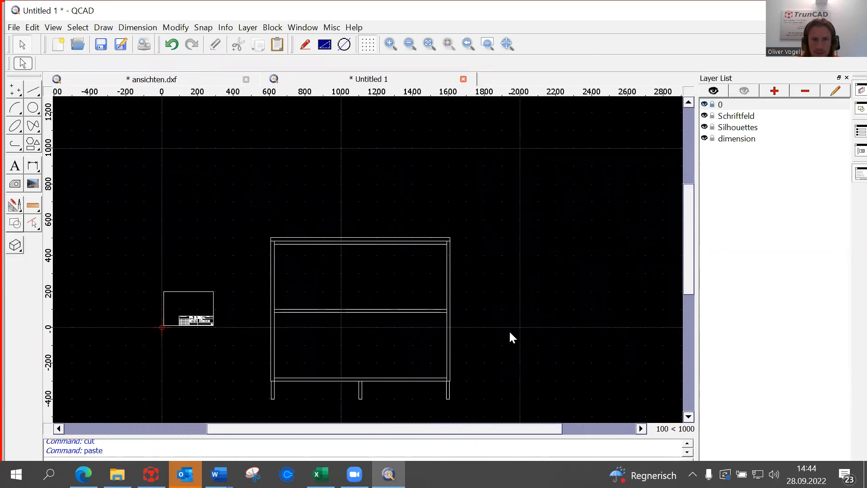
pyautogui.scroll(-2, 509, 330)
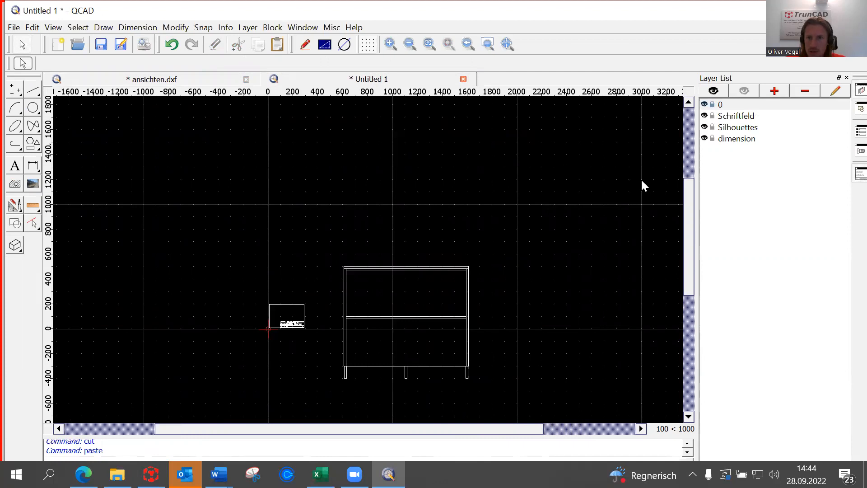
# Make 'dimension' the current layer, then open the Edit menu.
pyautogui.click(732, 143)
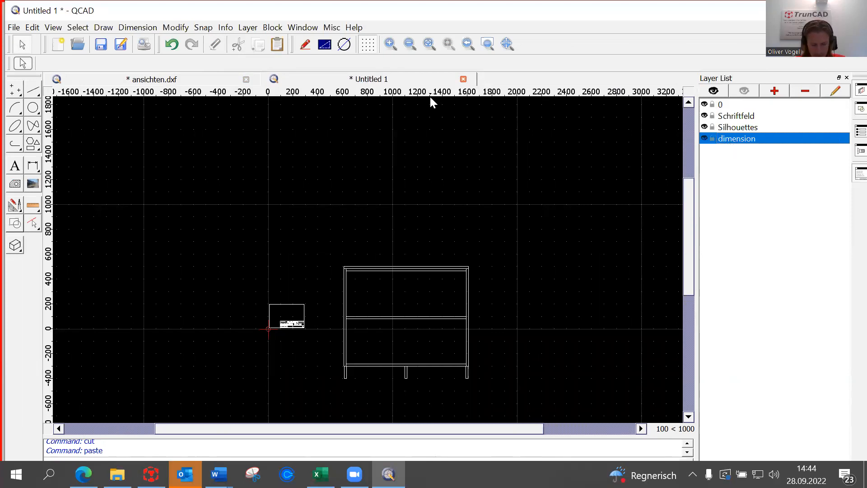
pyautogui.click(36, 28)
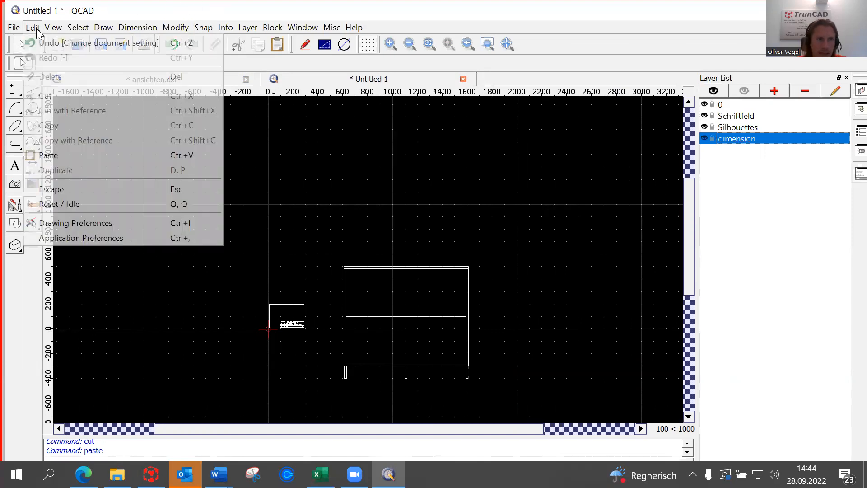
# Review the Dimension Settings in Drawing Preferences: text height and arrow size 20, Symbol_Misc1 label font.
pyautogui.click(101, 227)
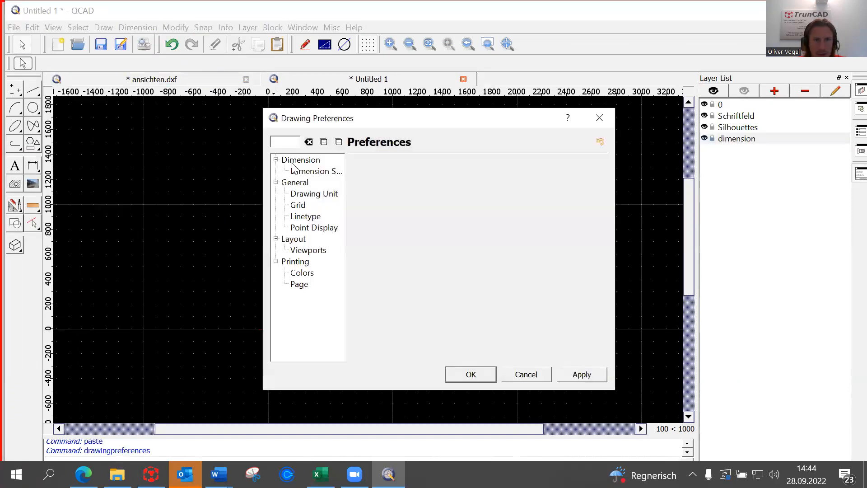
pyautogui.moveTo(346, 175); pyautogui.dragTo(391, 178)
pyautogui.click(334, 175)
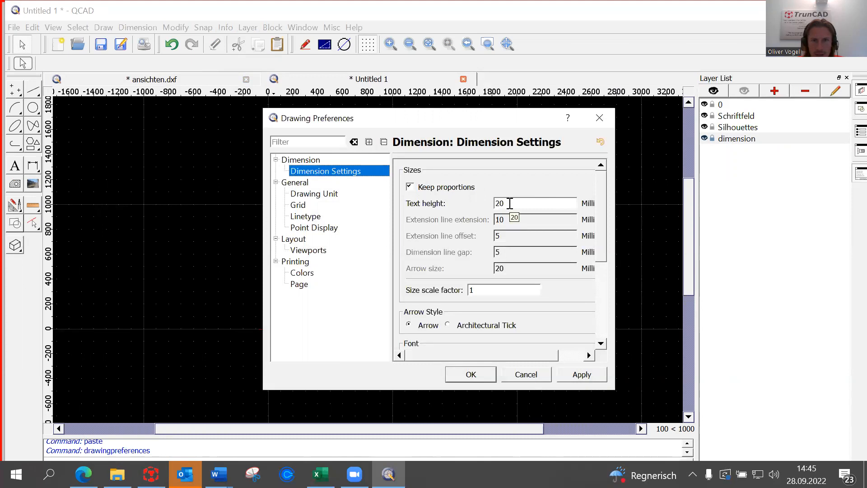
pyautogui.scroll(-3, 498, 280)
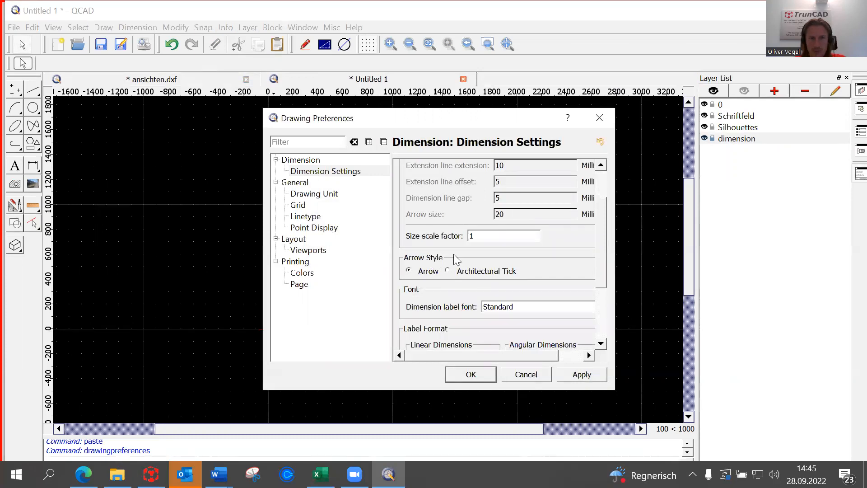
pyautogui.scroll(-1, 490, 257)
pyautogui.scroll(-2, 490, 257)
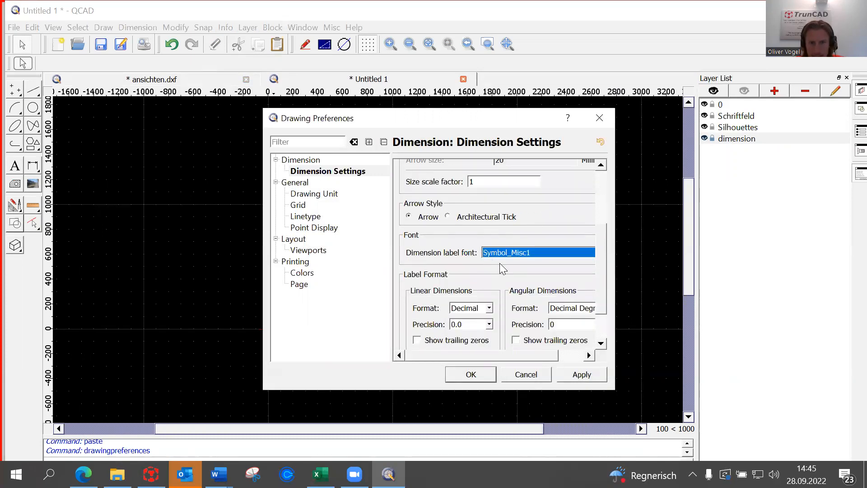
pyautogui.scroll(3, 502, 258)
pyautogui.scroll(-3, 503, 259)
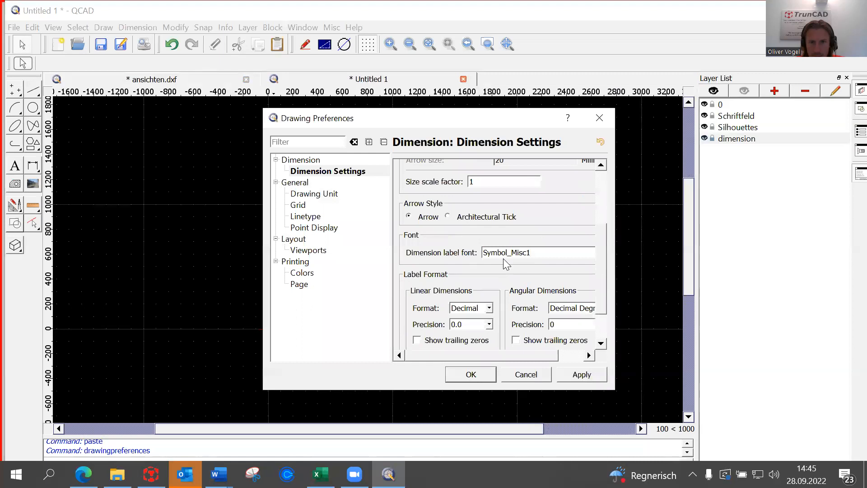
pyautogui.scroll(-2, 508, 304)
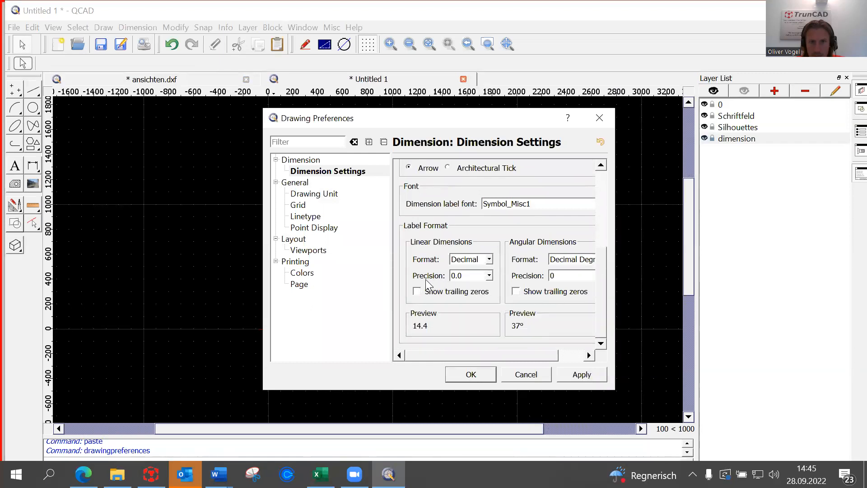
# Set linear dimension precision to 0.0 and apply the preferences.
pyautogui.click(489, 276)
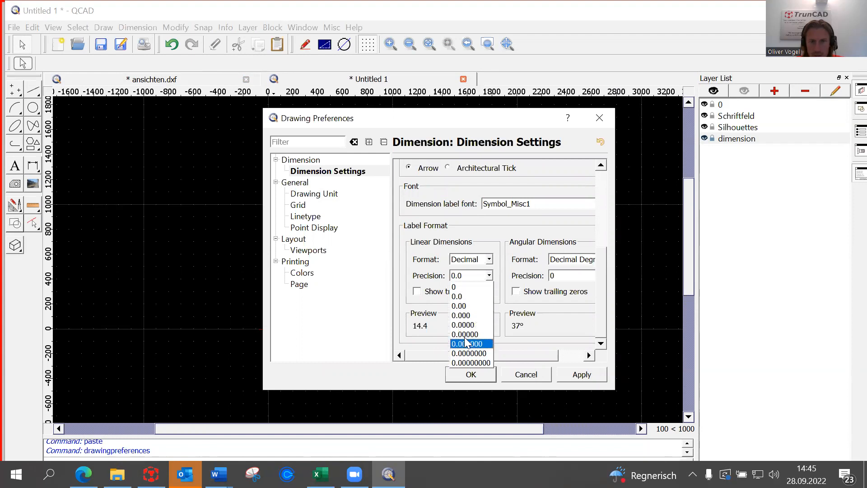
pyautogui.click(462, 295)
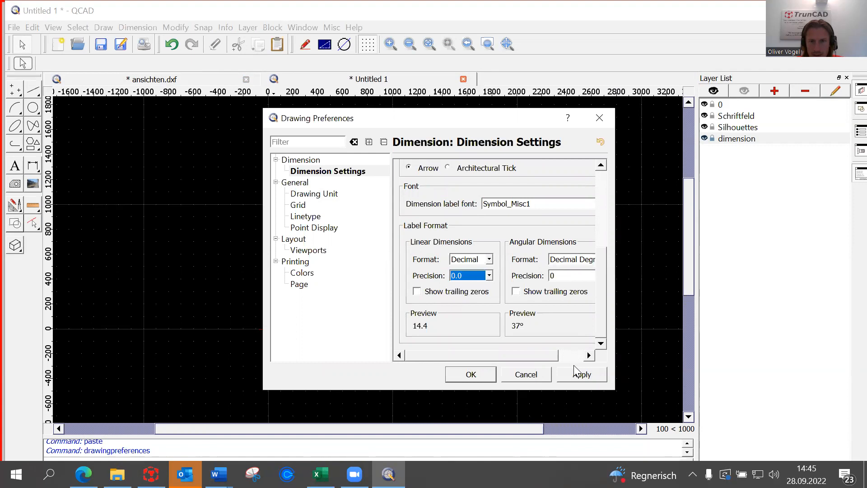
pyautogui.click(581, 376)
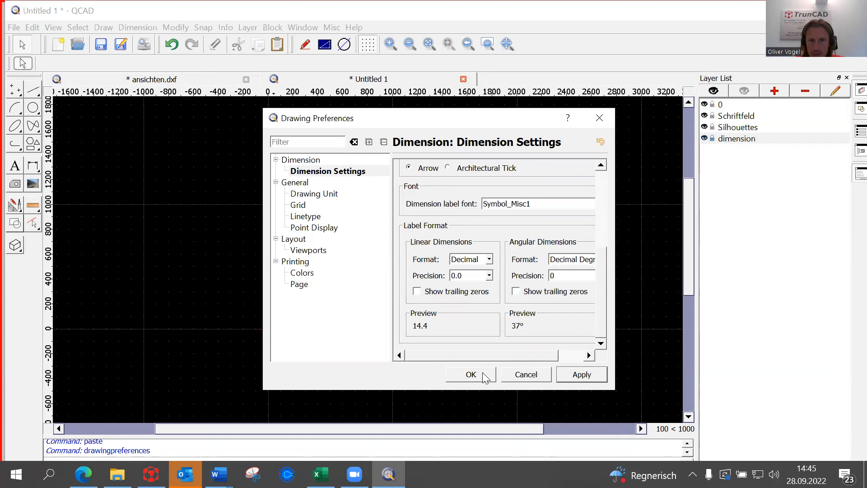
pyautogui.moveTo(498, 354); pyautogui.dragTo(512, 355)
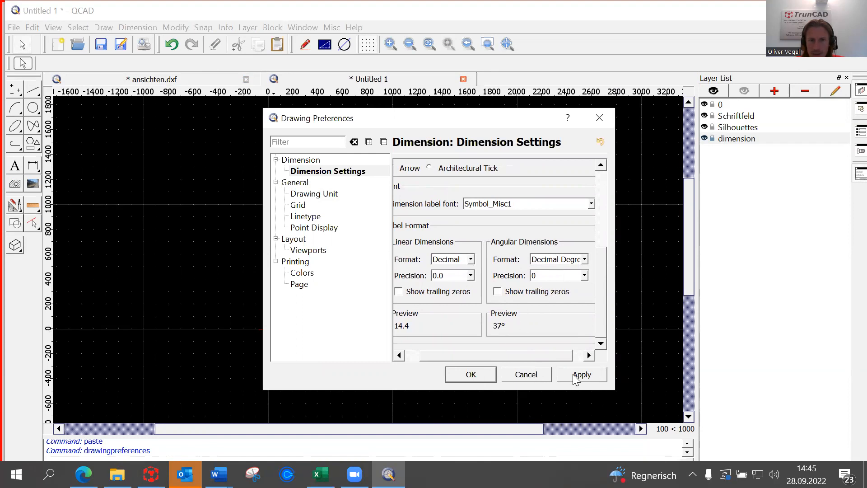
pyautogui.click(470, 374)
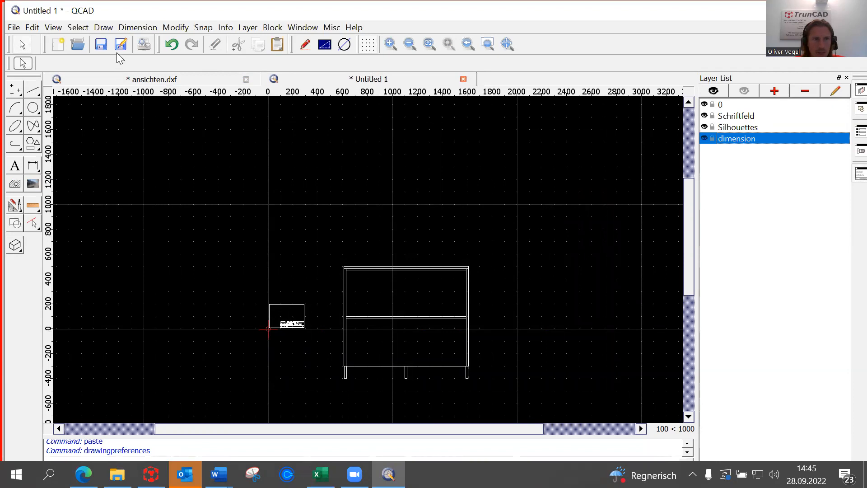
# Start a horizontal dimension with its first point at the cabinet's outer left corner.
pyautogui.click(32, 169)
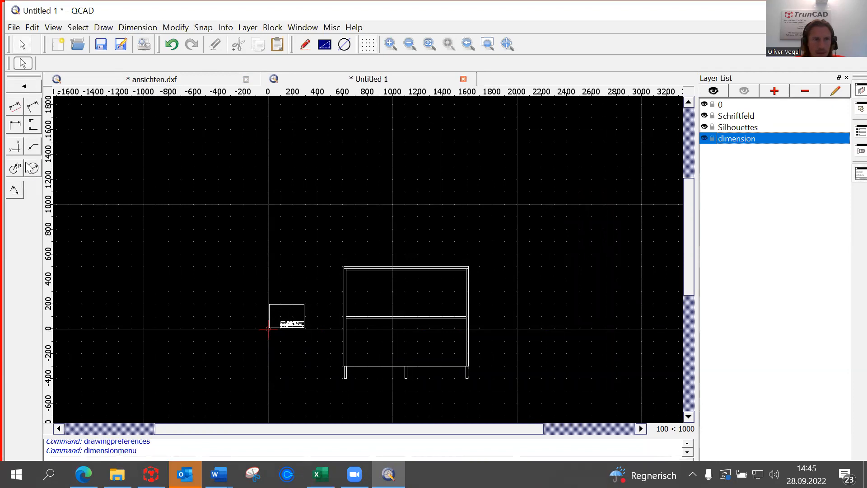
pyautogui.click(14, 128)
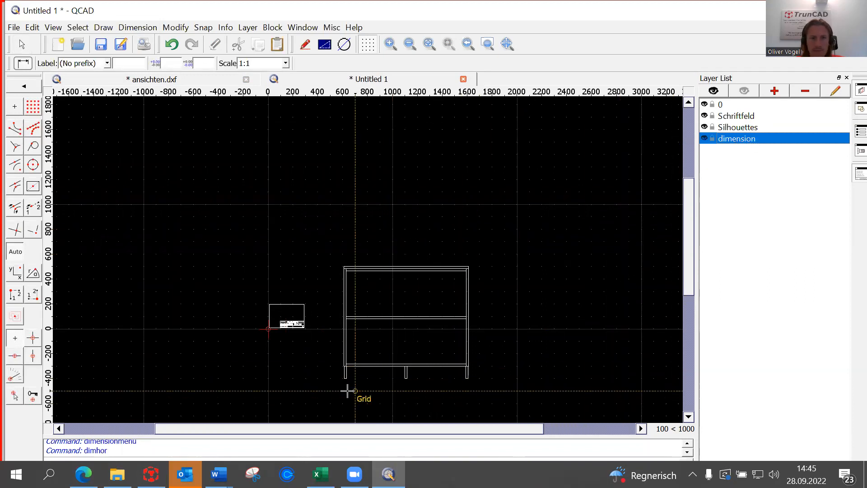
pyautogui.scroll(3, 344, 390)
pyautogui.scroll(8, 309, 325)
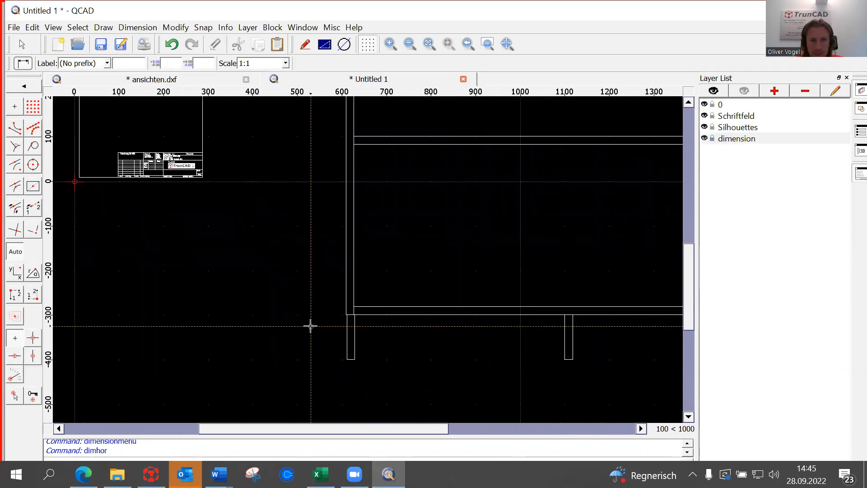
pyautogui.scroll(4, 411, 337)
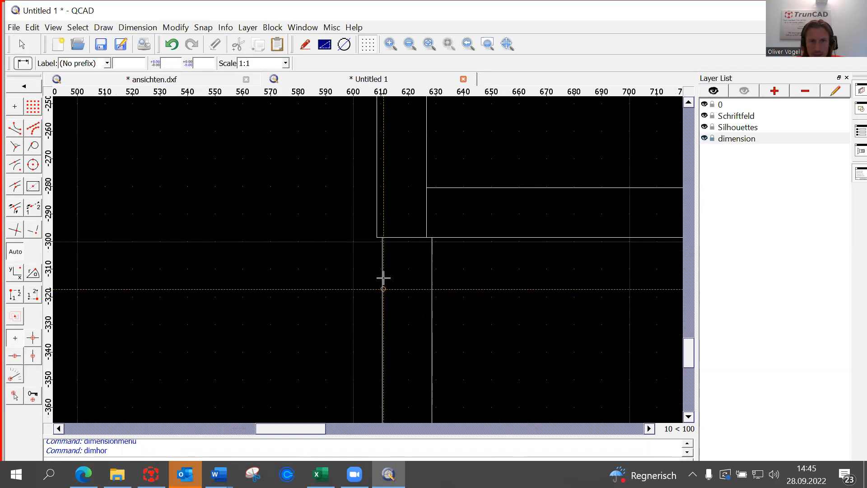
pyautogui.click(377, 199)
# Finish the width dimension at the right leg's corner, with the dimension line below the legs.
pyautogui.scroll(-10, 377, 203)
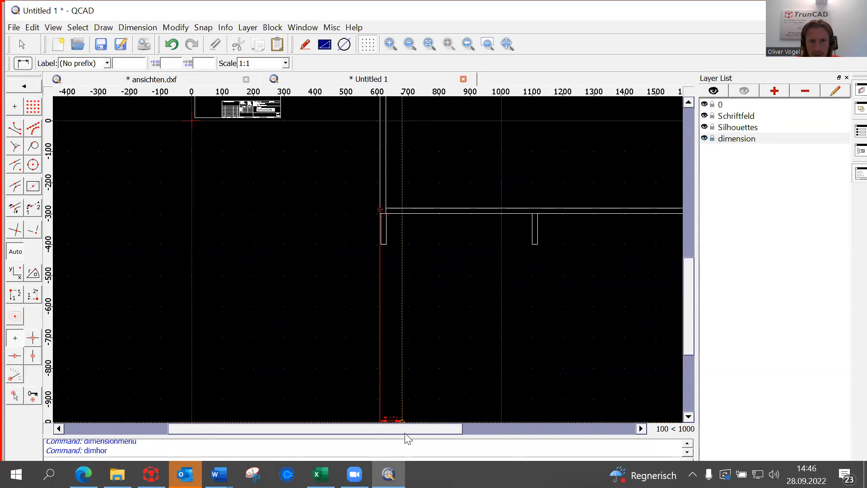
pyautogui.moveTo(404, 429); pyautogui.dragTo(528, 424)
pyautogui.scroll(6, 457, 226)
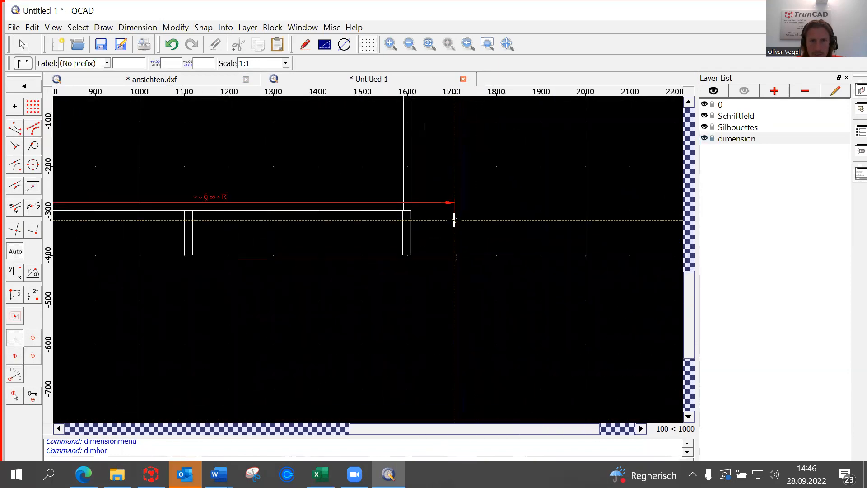
pyautogui.scroll(3, 351, 187)
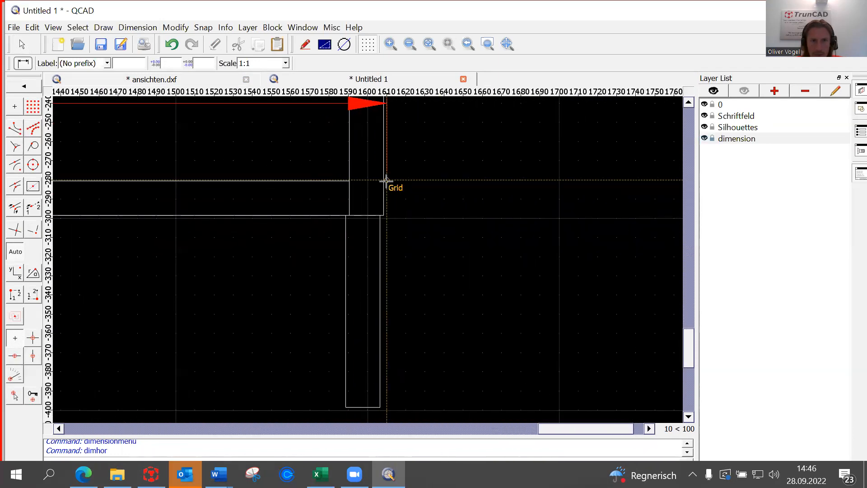
pyautogui.scroll(2, 385, 181)
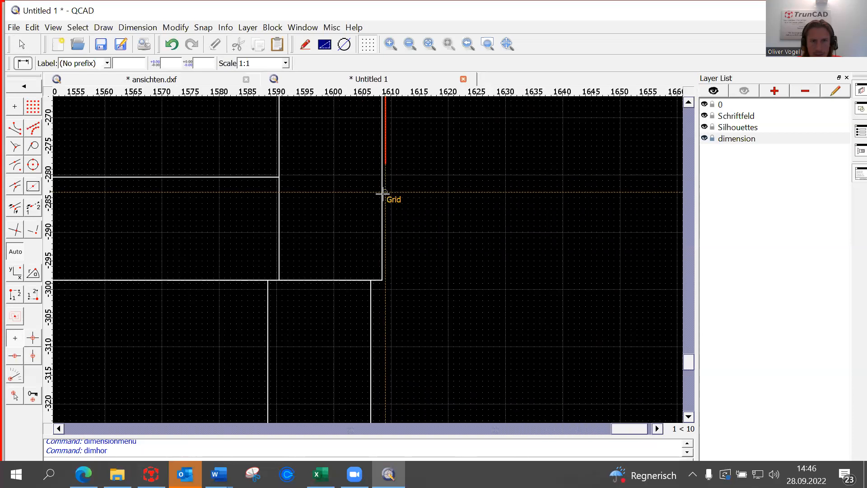
pyautogui.scroll(2, 382, 197)
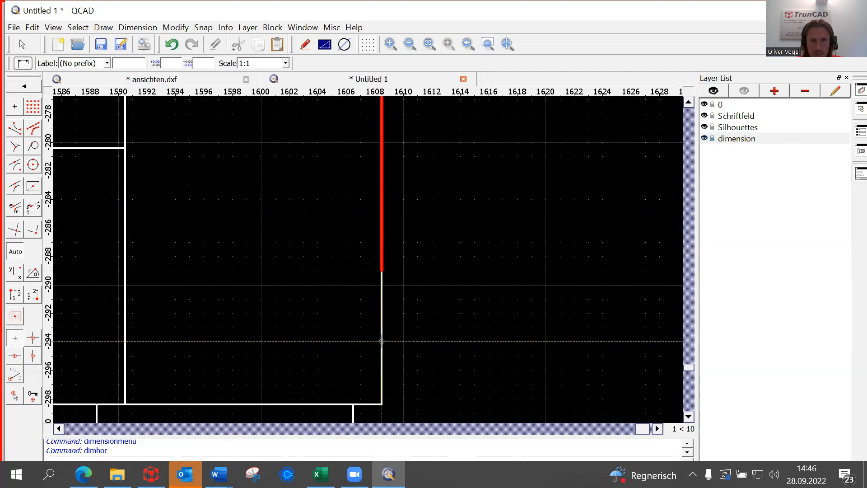
pyautogui.scroll(-5, 381, 341)
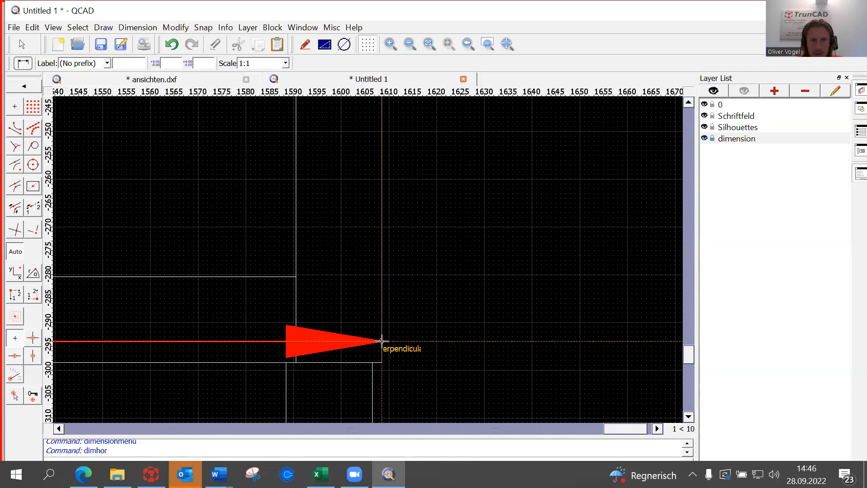
pyautogui.scroll(-5, 381, 341)
pyautogui.click(381, 341)
pyautogui.scroll(-3, 381, 341)
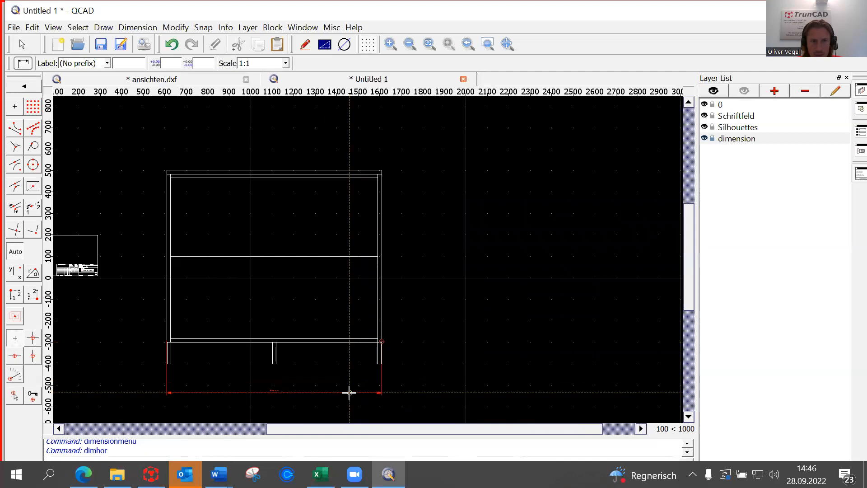
pyautogui.scroll(-2, 343, 401)
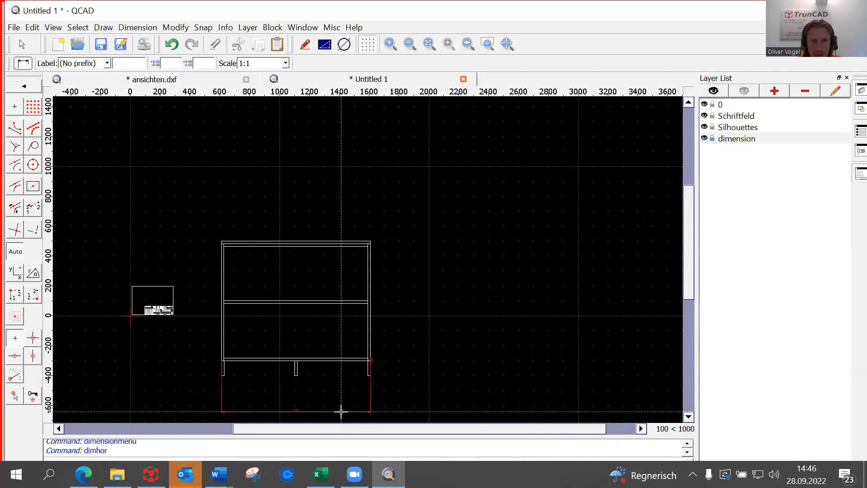
pyautogui.click(339, 419)
pyautogui.scroll(4, 291, 427)
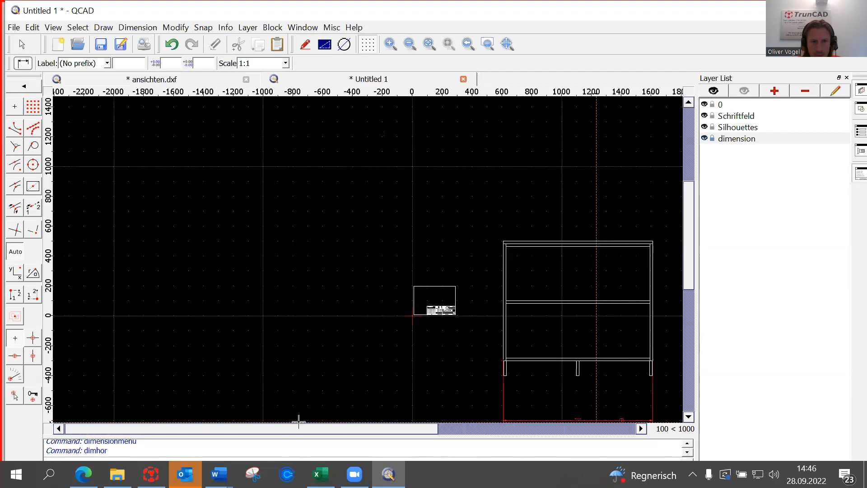
pyautogui.scroll(-2, 372, 401)
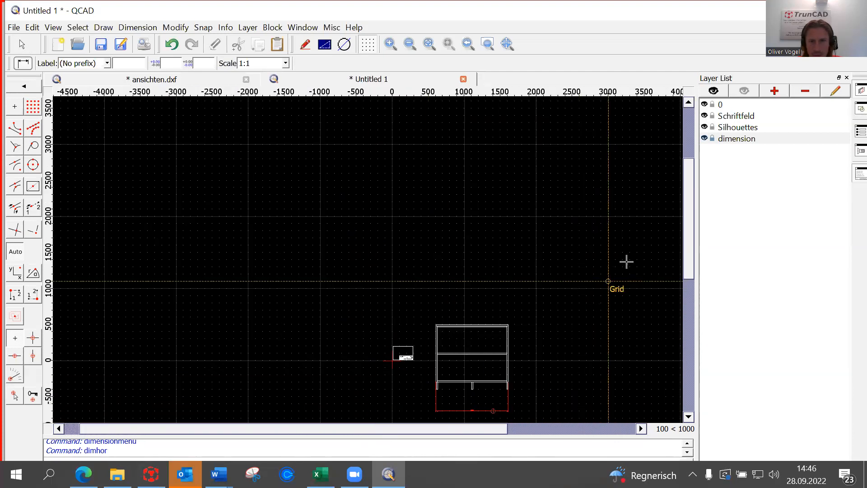
pyautogui.scroll(-2, 687, 246)
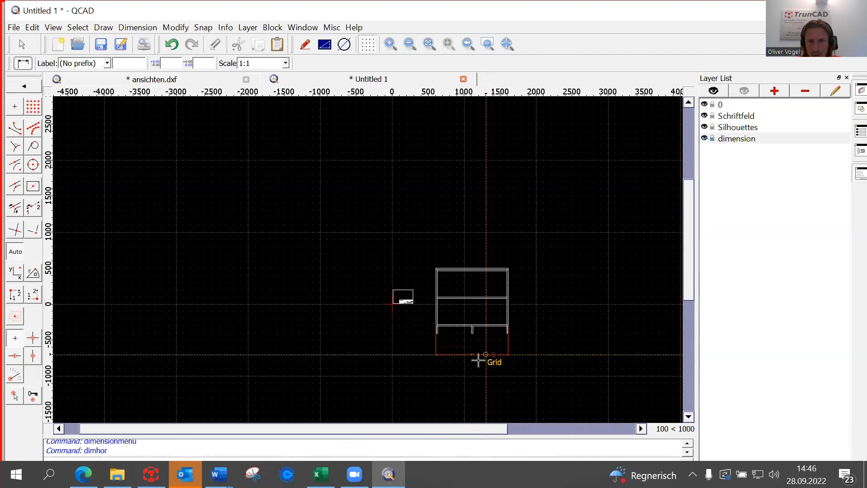
pyautogui.scroll(10, 478, 360)
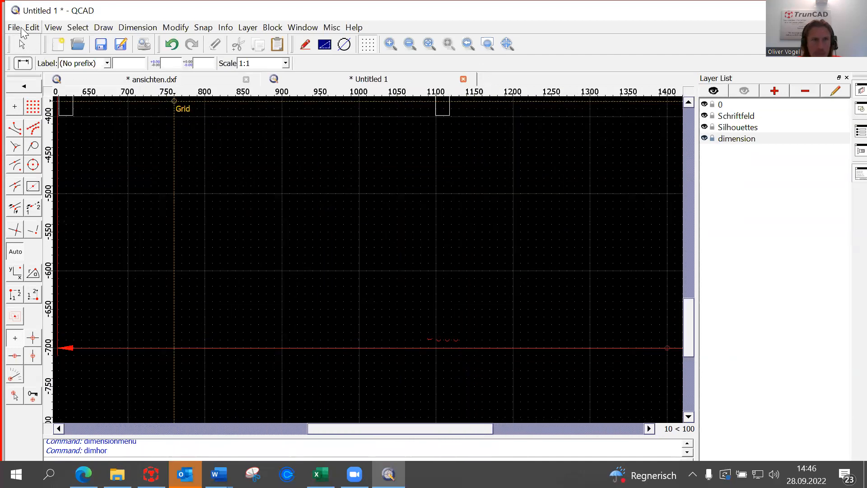
pyautogui.click(20, 28)
# Change the dimension label font to Standard in Drawing Preferences and apply it.
pyautogui.moveTo(36, 31)
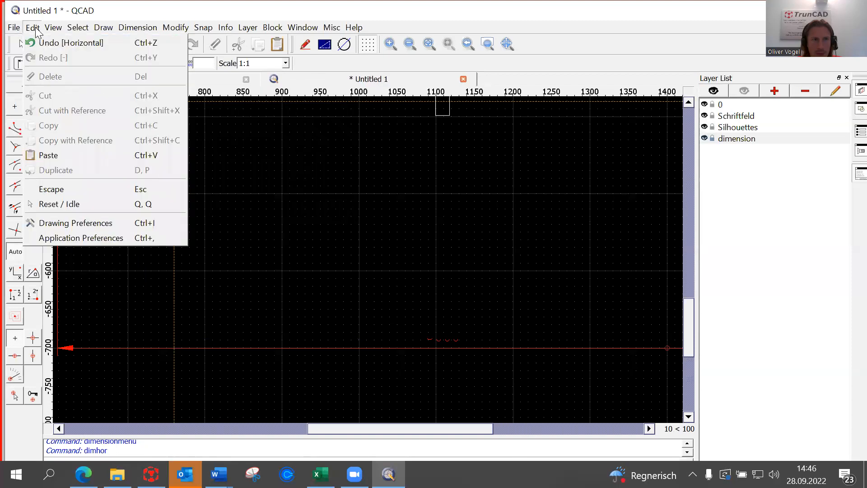
pyautogui.click(94, 222)
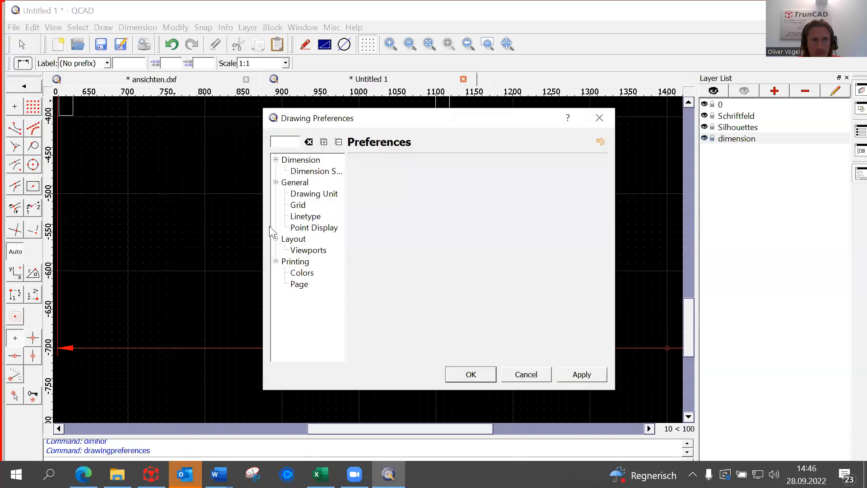
pyautogui.click(311, 171)
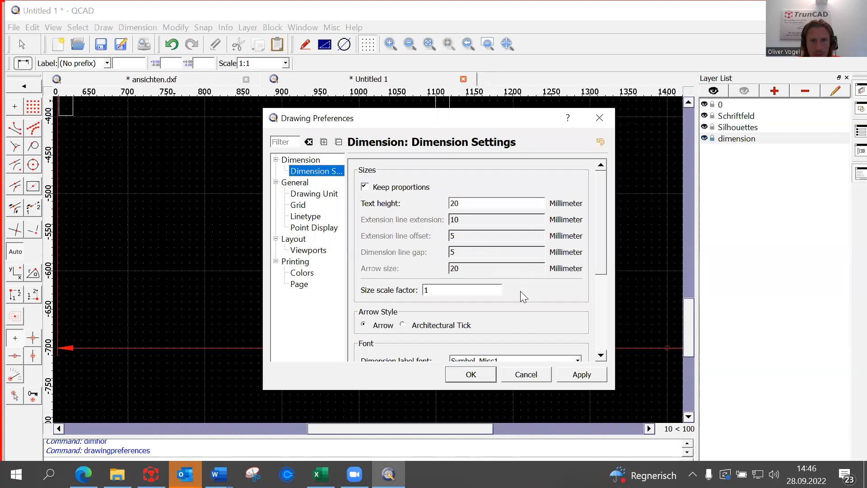
pyautogui.scroll(-2, 523, 296)
pyautogui.click(577, 307)
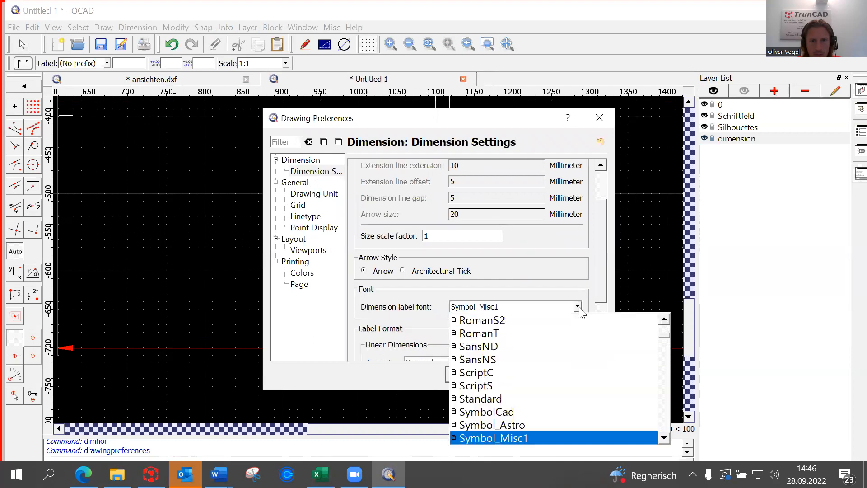
pyautogui.click(558, 398)
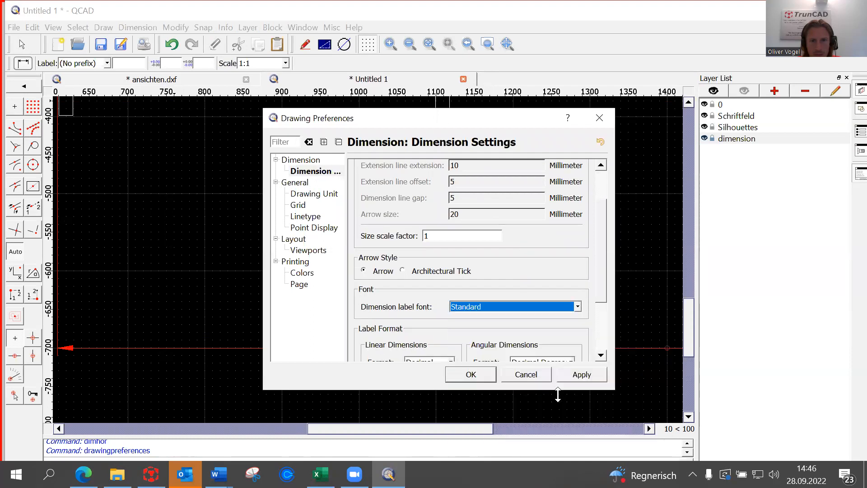
pyautogui.click(577, 375)
pyautogui.click(471, 375)
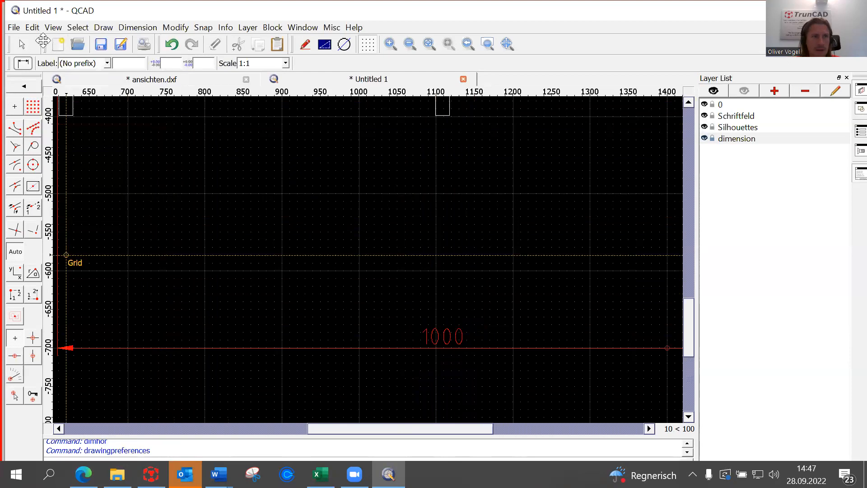
pyautogui.click(32, 28)
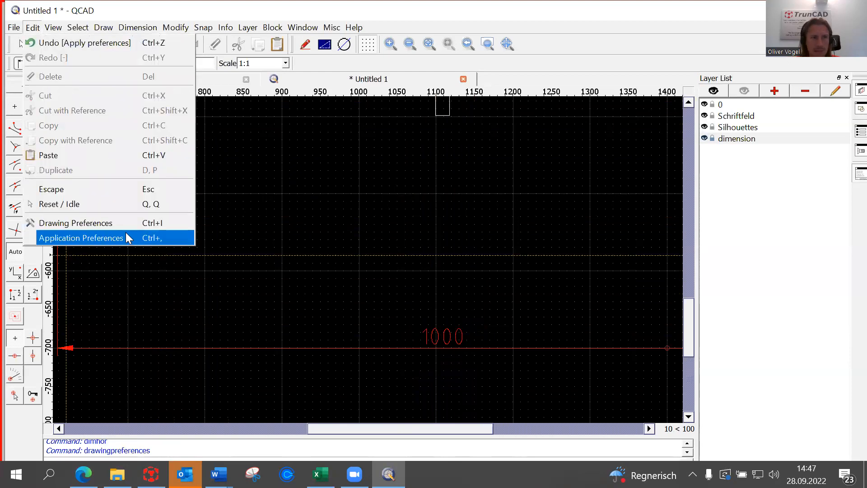
pyautogui.click(119, 226)
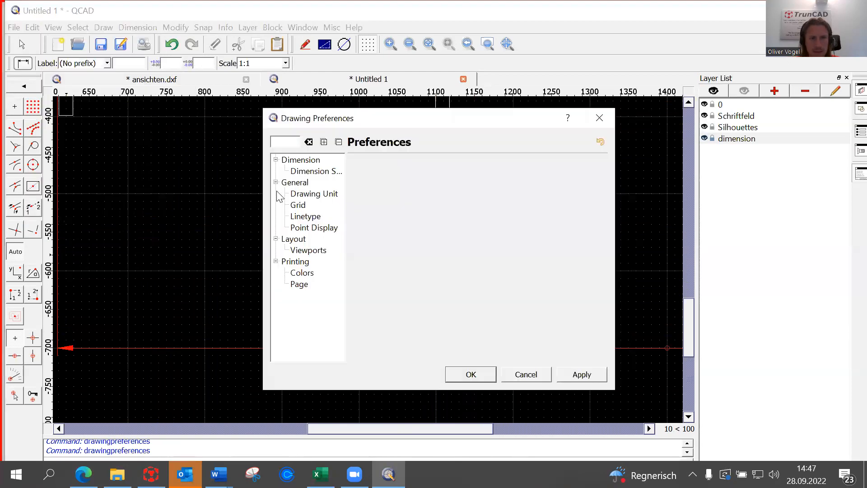
pyautogui.click(301, 173)
pyautogui.scroll(-5, 548, 295)
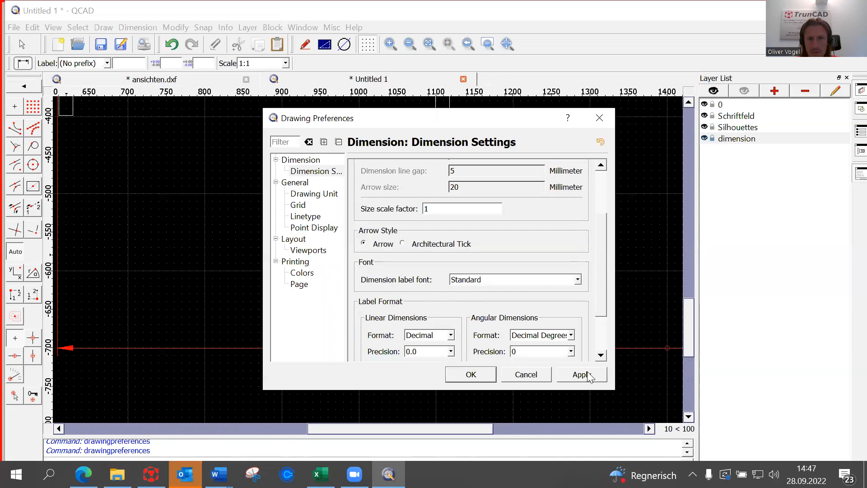
pyautogui.click(488, 373)
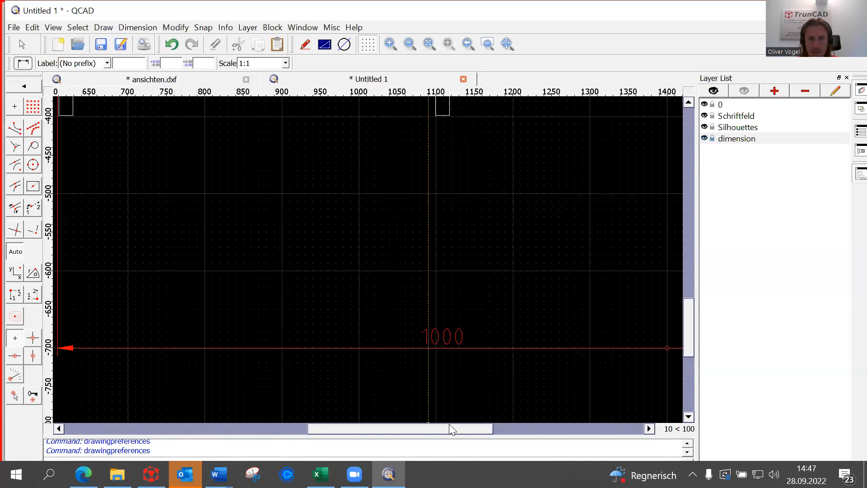
pyautogui.moveTo(449, 424); pyautogui.dragTo(496, 426)
# Dimension the 964 inner width between the side panels, just above the 1000 dimension.
pyautogui.scroll(-2, 424, 362)
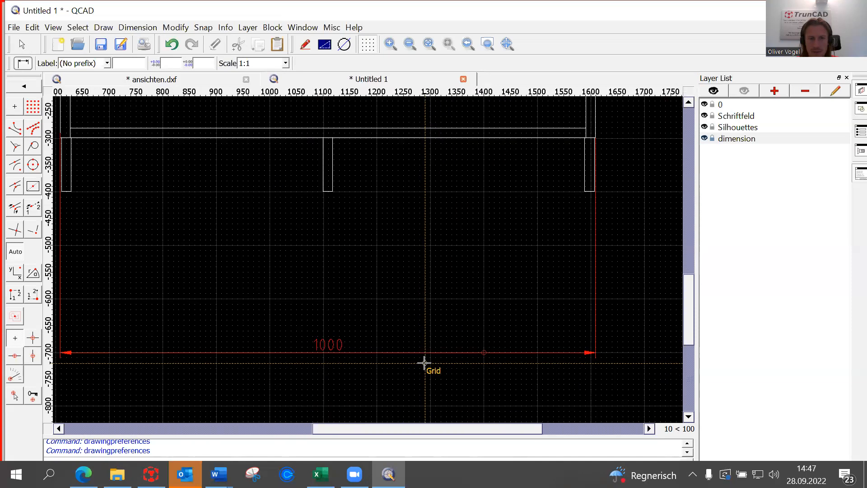
pyautogui.scroll(-5, 424, 363)
pyautogui.scroll(9, 304, 262)
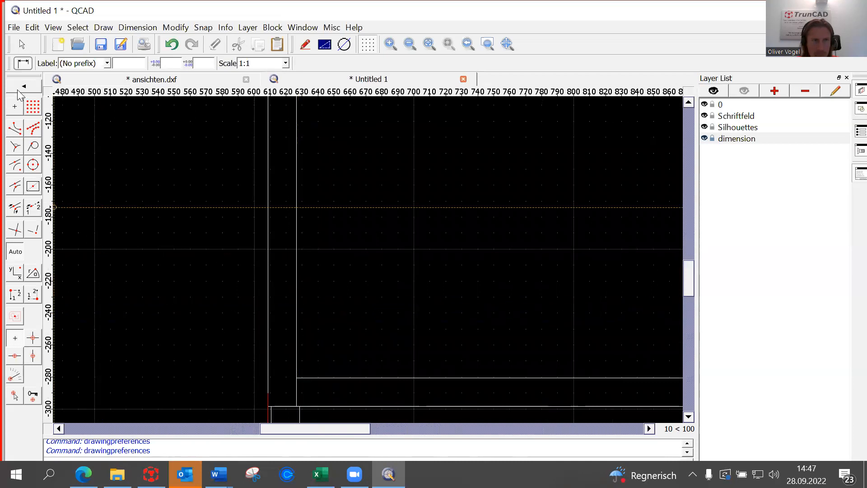
pyautogui.scroll(4, 319, 383)
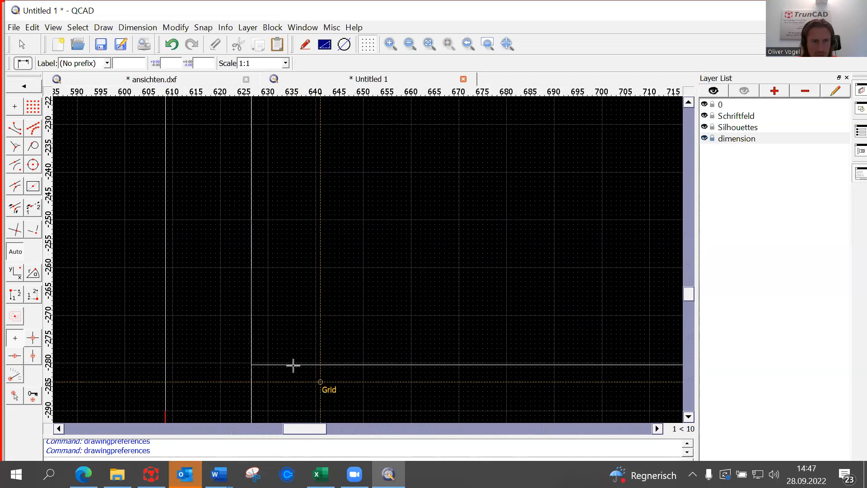
pyautogui.scroll(5, 251, 342)
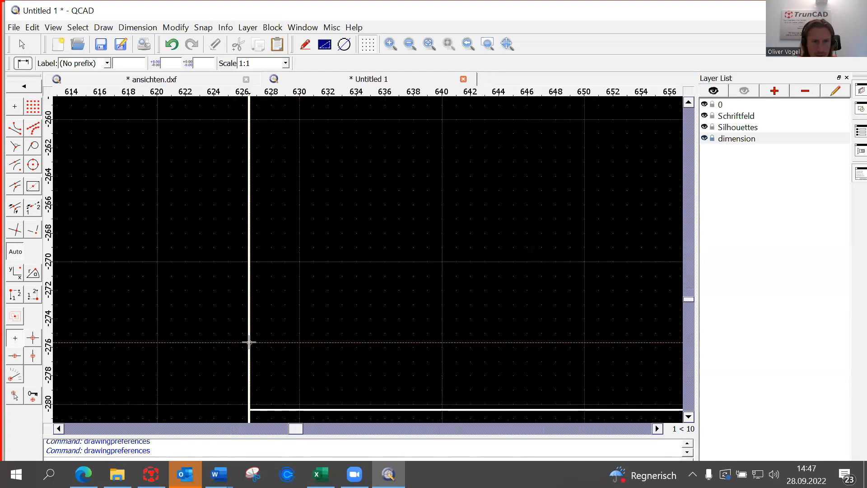
pyautogui.scroll(-15, 249, 345)
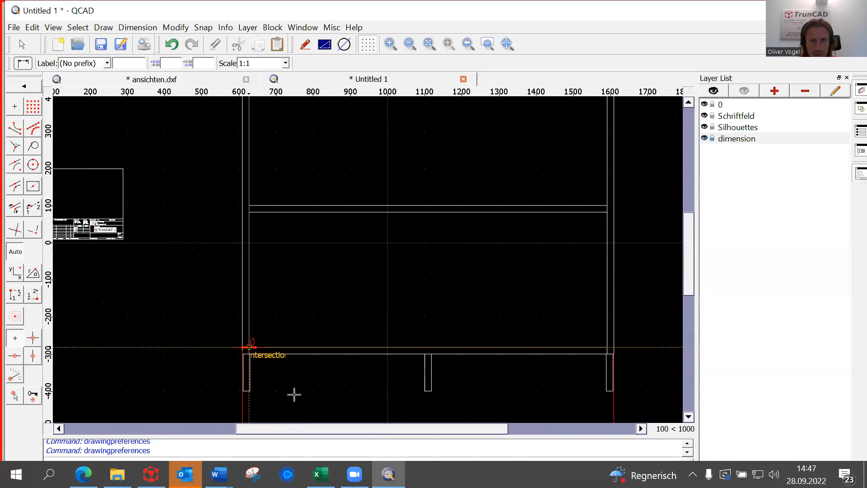
pyautogui.scroll(8, 606, 354)
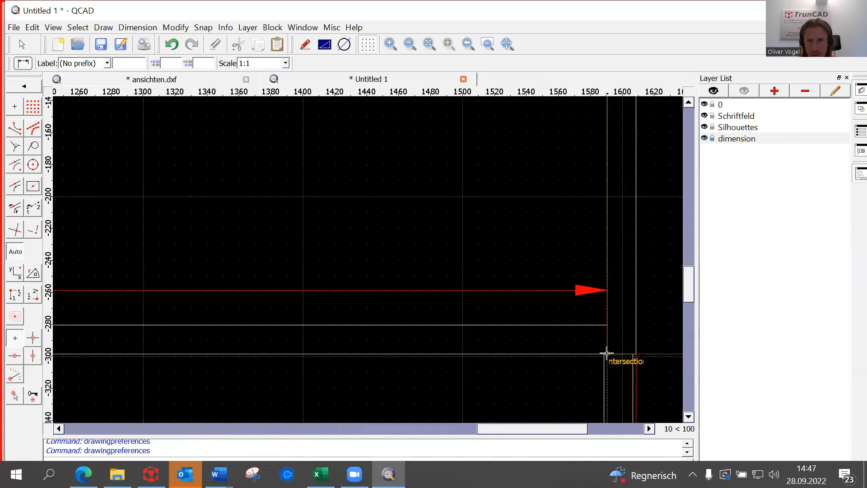
pyautogui.scroll(2, 606, 354)
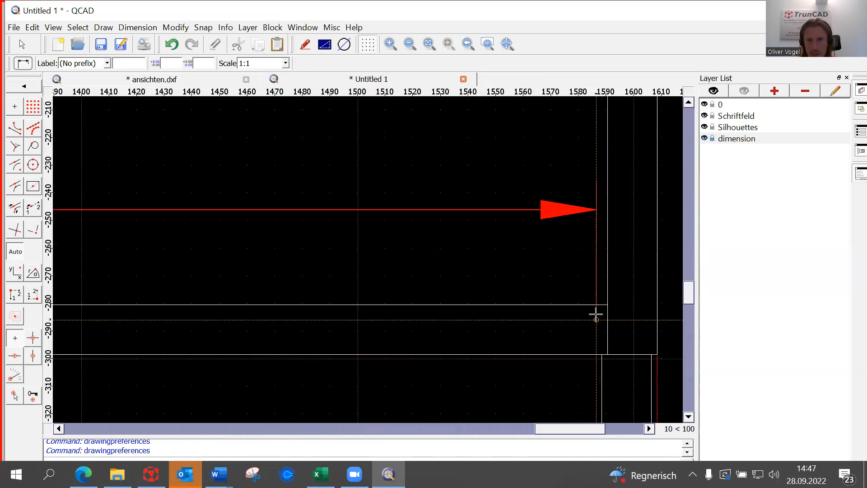
pyautogui.scroll(-10, 607, 290)
pyautogui.click(608, 292)
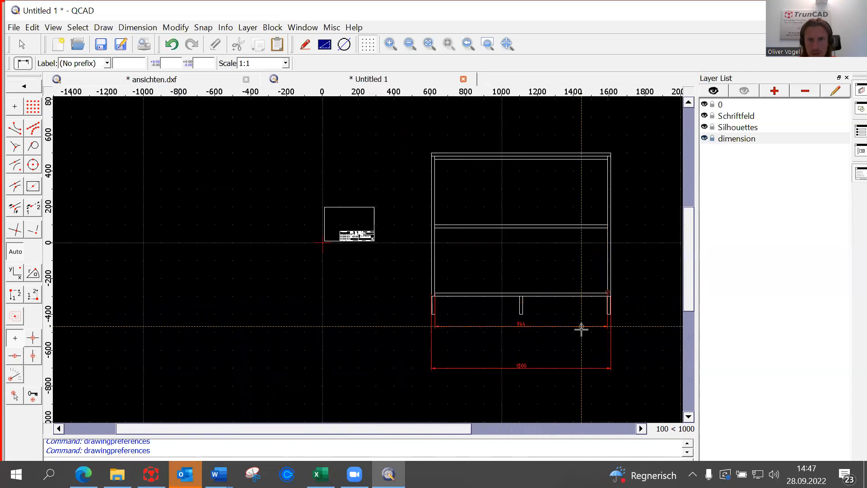
pyautogui.click(573, 350)
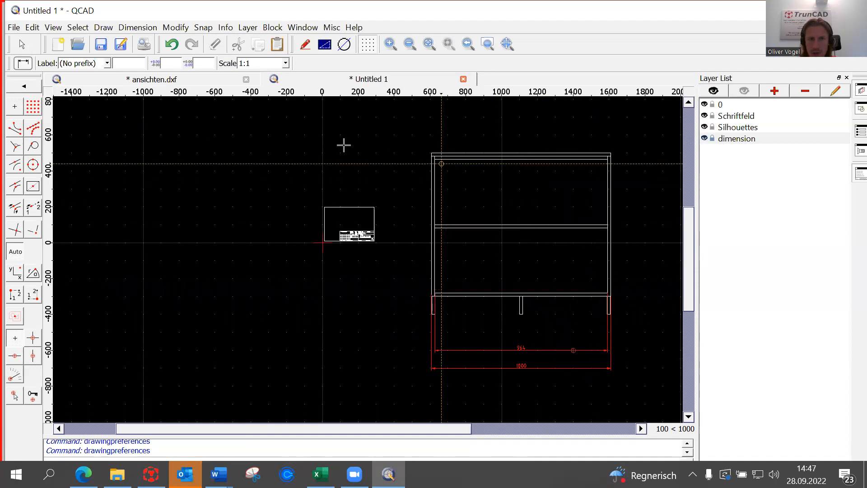
# Add a 90° angular dimension between the side panel and the top board at the upper-left corner.
pyautogui.click(32, 88)
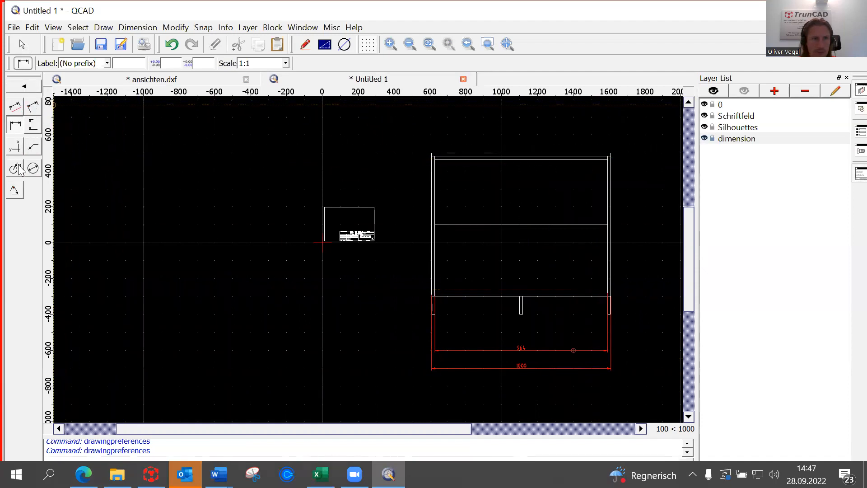
pyautogui.click(15, 193)
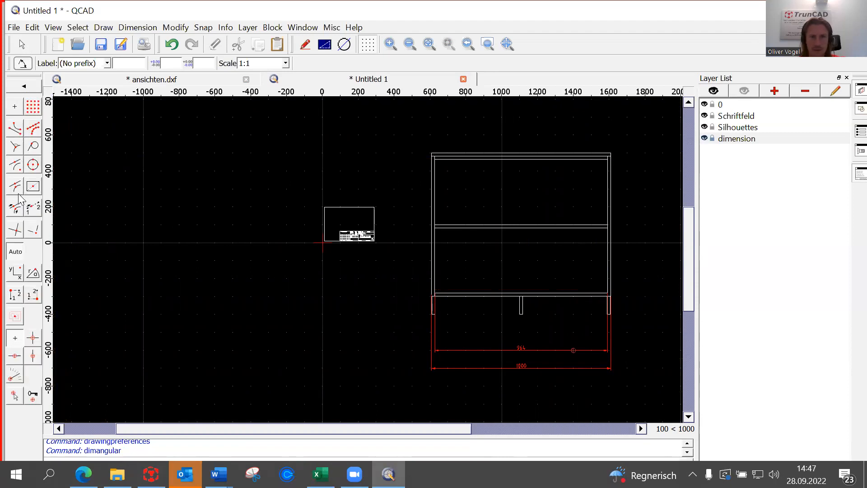
pyautogui.scroll(10, 443, 171)
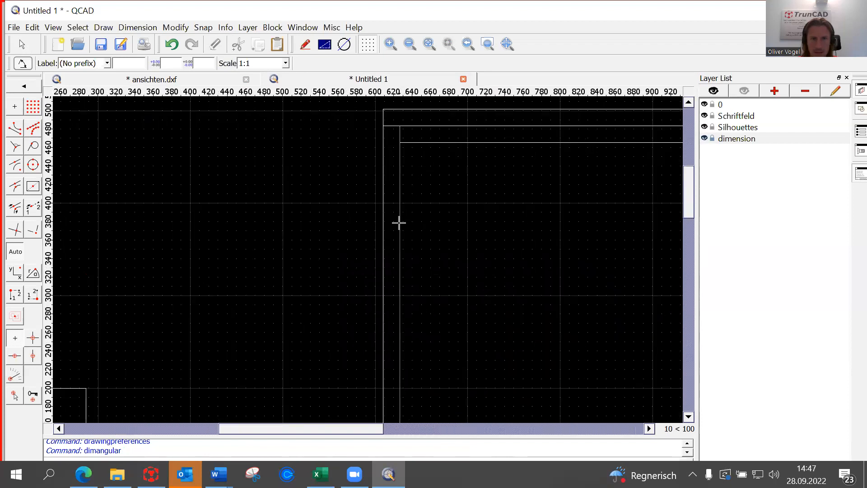
pyautogui.click(528, 141)
pyautogui.scroll(-1, 577, 311)
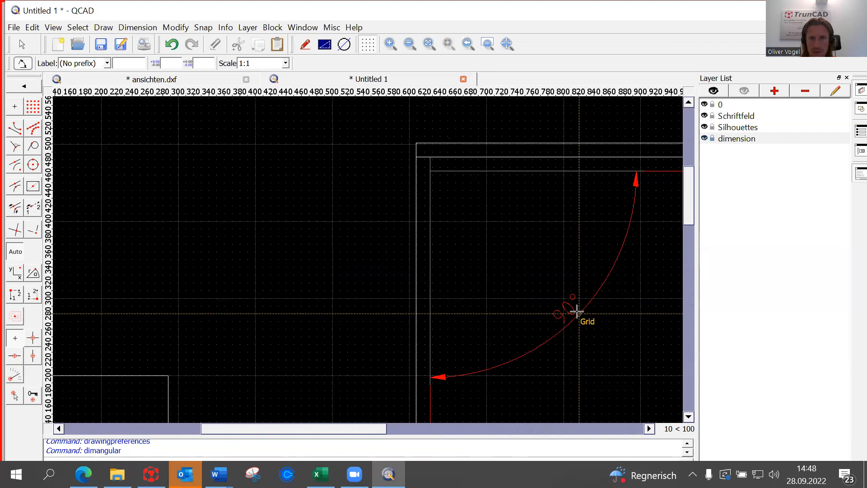
pyautogui.scroll(-3, 576, 312)
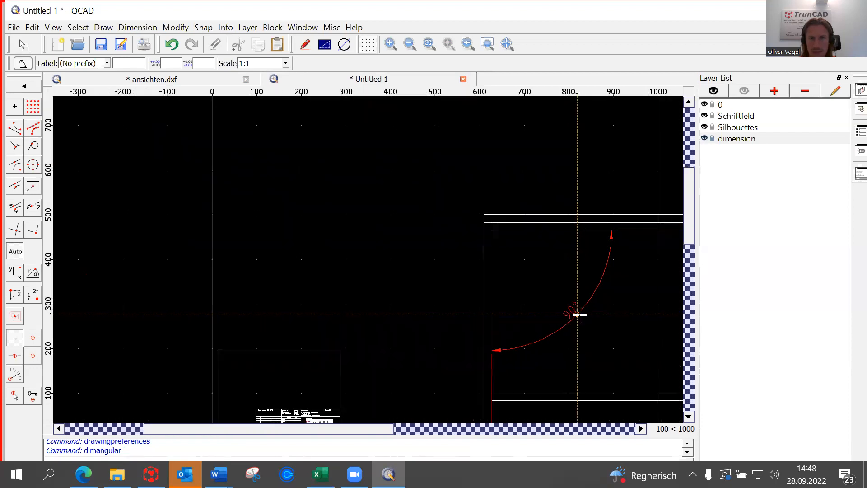
pyautogui.click(545, 298)
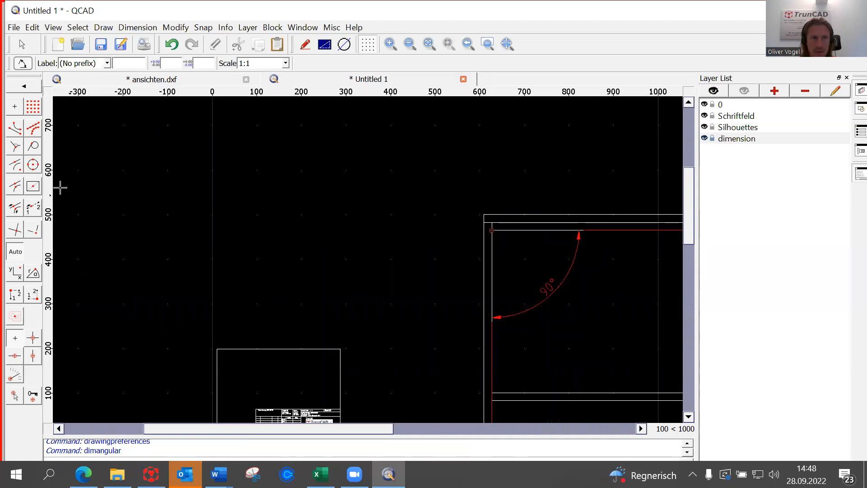
pyautogui.click(17, 88)
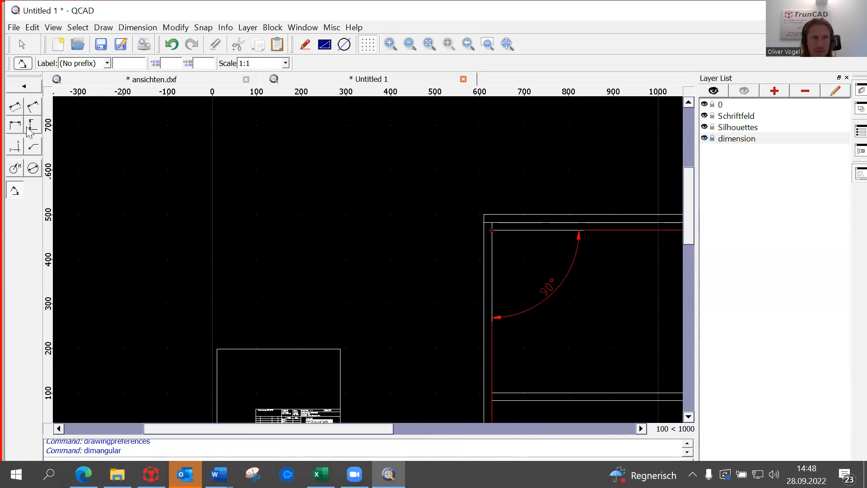
# Start a vertical dimension with its first point on the cabinet's top edge.
pyautogui.click(33, 128)
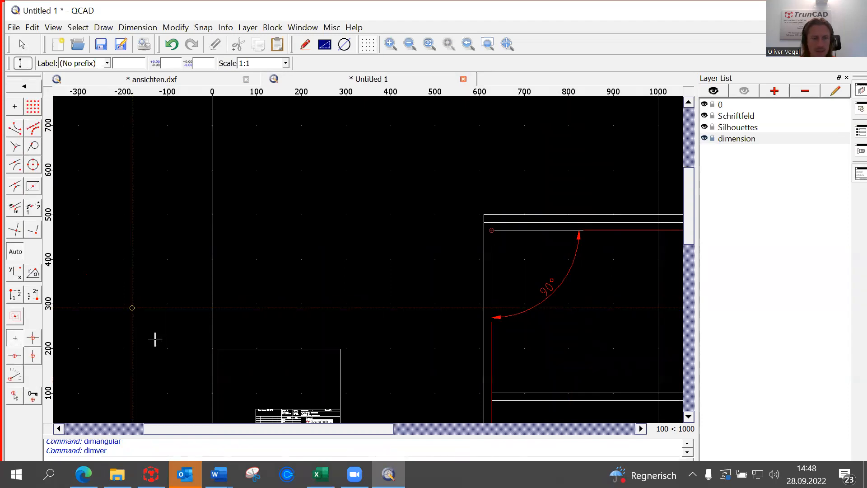
pyautogui.moveTo(172, 435); pyautogui.dragTo(374, 440)
pyautogui.scroll(-3, 483, 317)
pyautogui.scroll(-2, 483, 317)
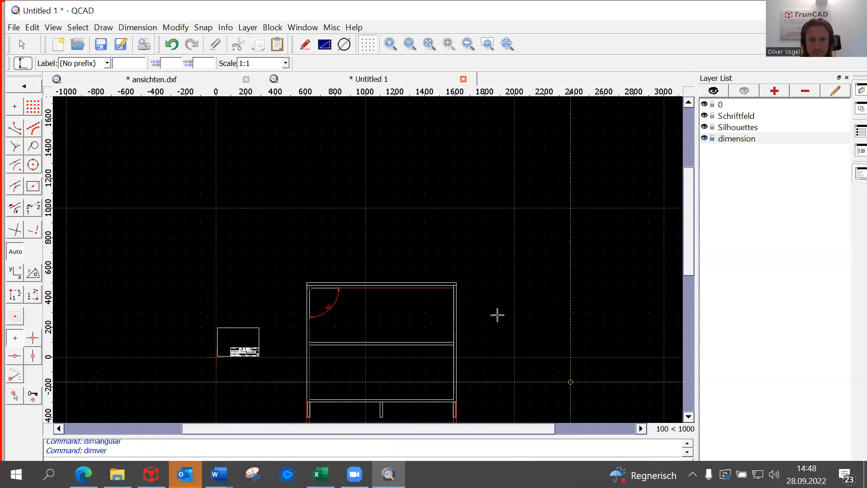
pyautogui.scroll(4, 494, 280)
pyautogui.scroll(3, 488, 282)
pyautogui.scroll(6, 274, 291)
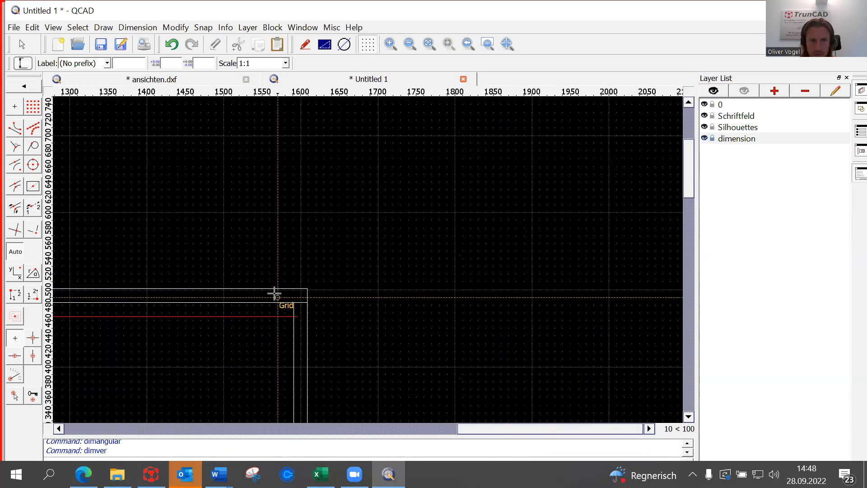
pyautogui.scroll(3, 332, 279)
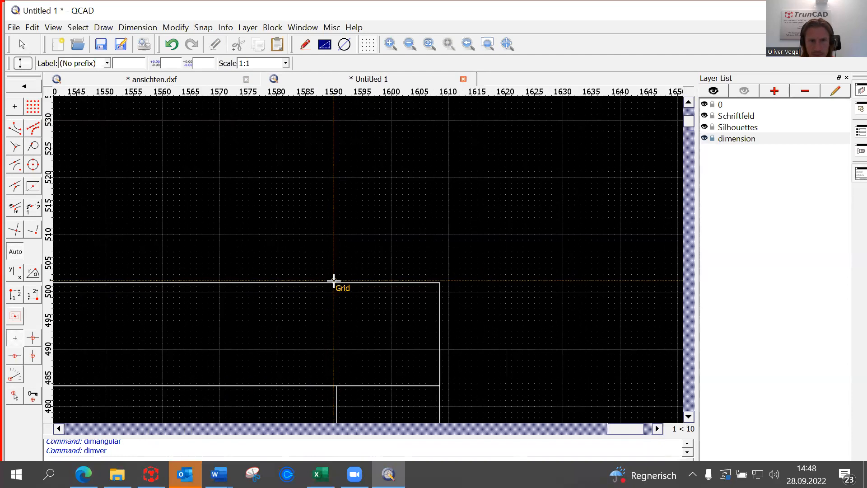
pyautogui.scroll(4, 406, 283)
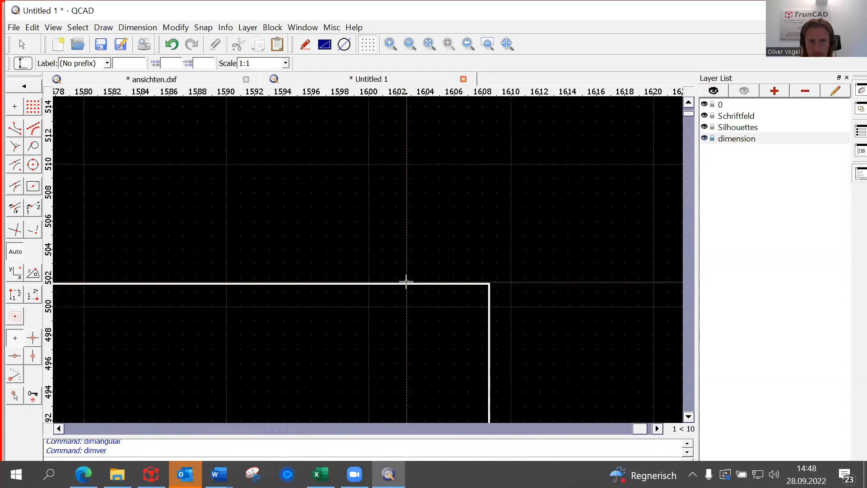
pyautogui.click(407, 284)
# Snap the second point to the right leg's bottom, giving the 899.9 full height.
pyautogui.scroll(-4, 474, 291)
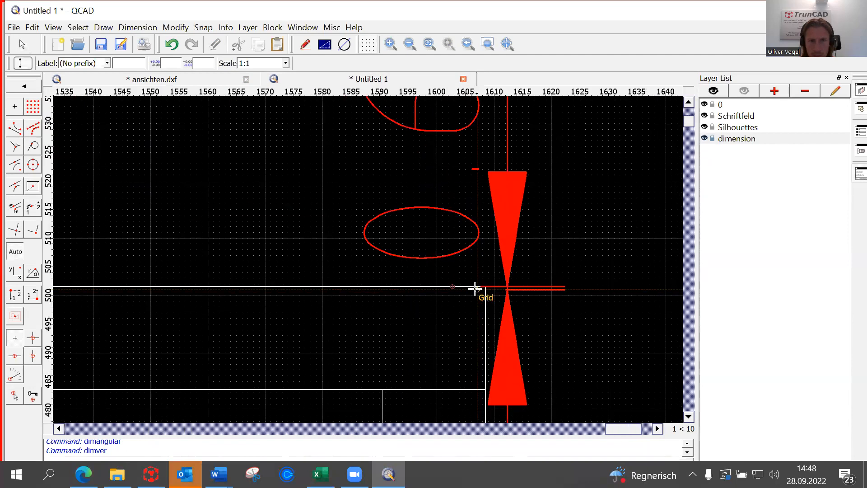
pyautogui.scroll(-3, 479, 311)
pyautogui.scroll(-8, 479, 322)
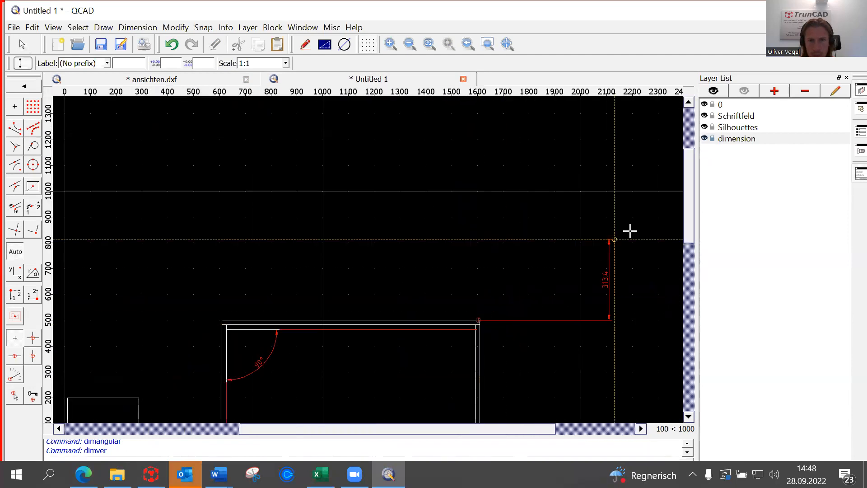
pyautogui.moveTo(690, 214); pyautogui.dragTo(677, 262)
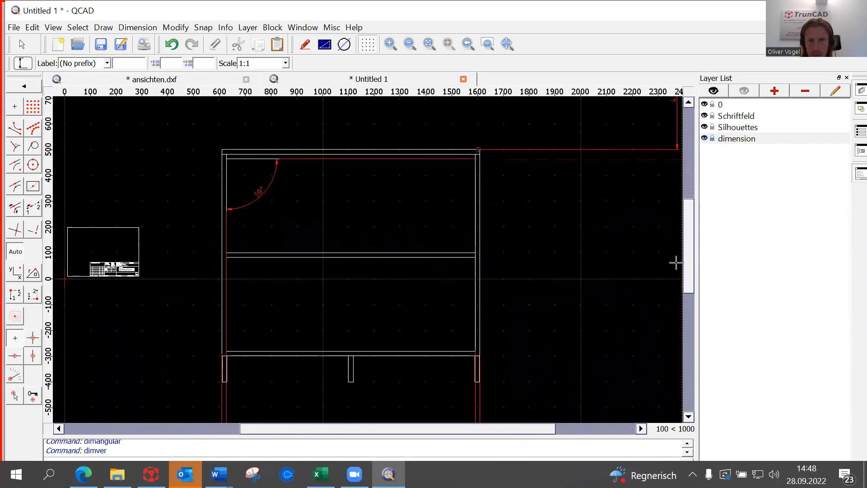
pyautogui.scroll(3, 519, 376)
pyautogui.scroll(2, 519, 376)
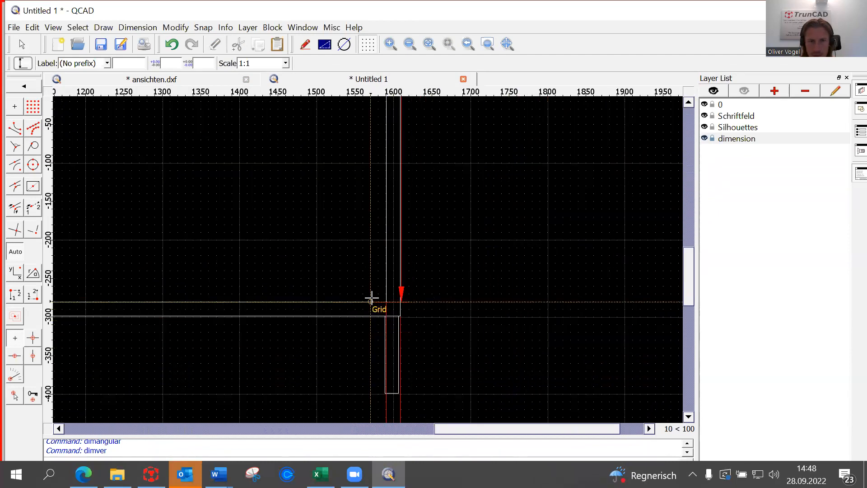
pyautogui.scroll(4, 407, 391)
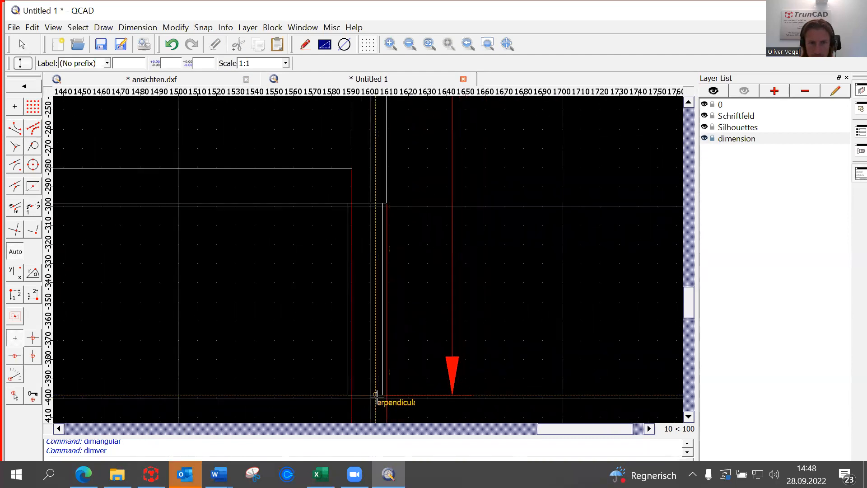
pyautogui.scroll(-10, 474, 387)
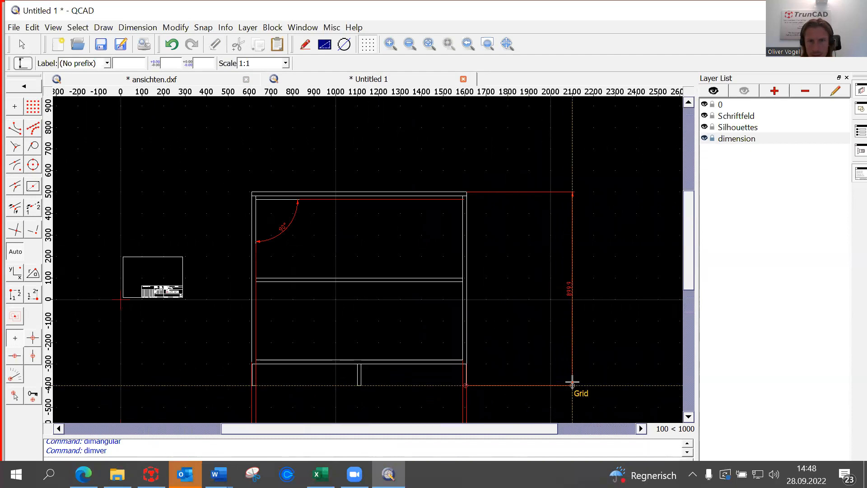
pyautogui.scroll(6, 470, 383)
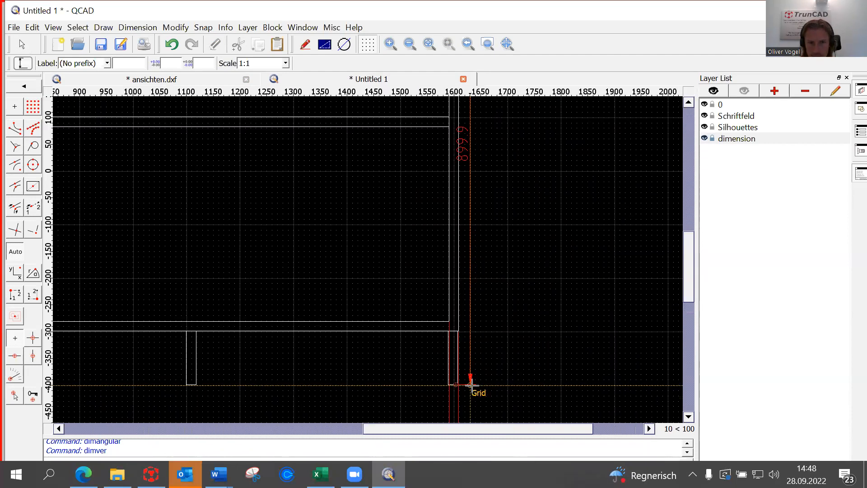
pyautogui.scroll(12, 408, 375)
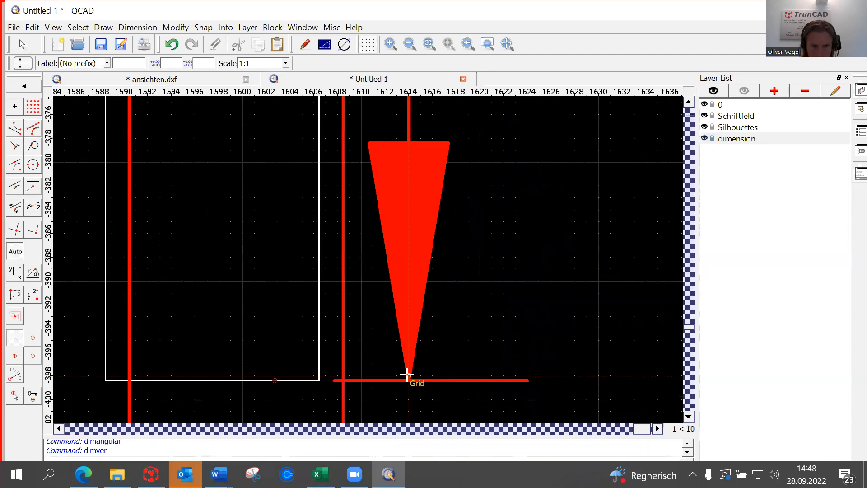
pyautogui.scroll(-15, 443, 367)
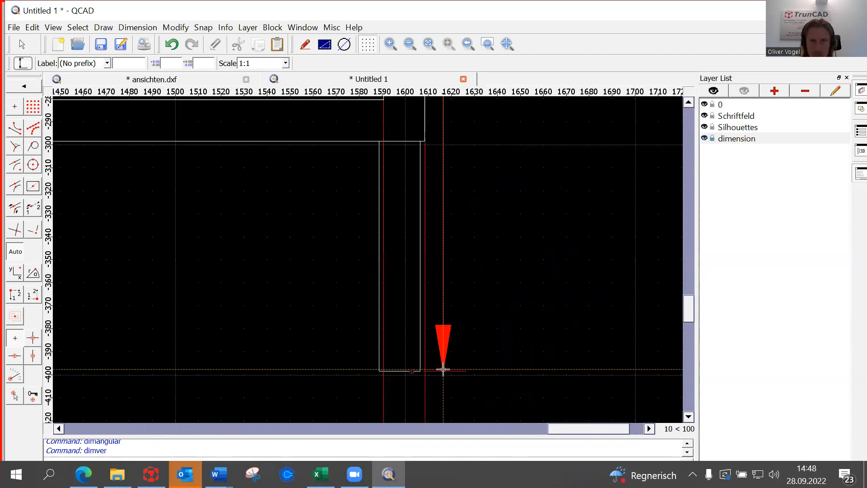
pyautogui.scroll(-4, 442, 368)
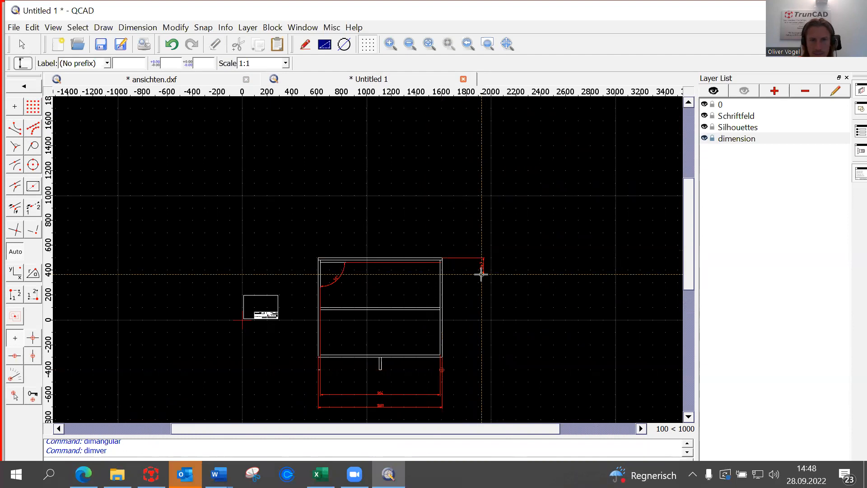
pyautogui.scroll(1, 480, 274)
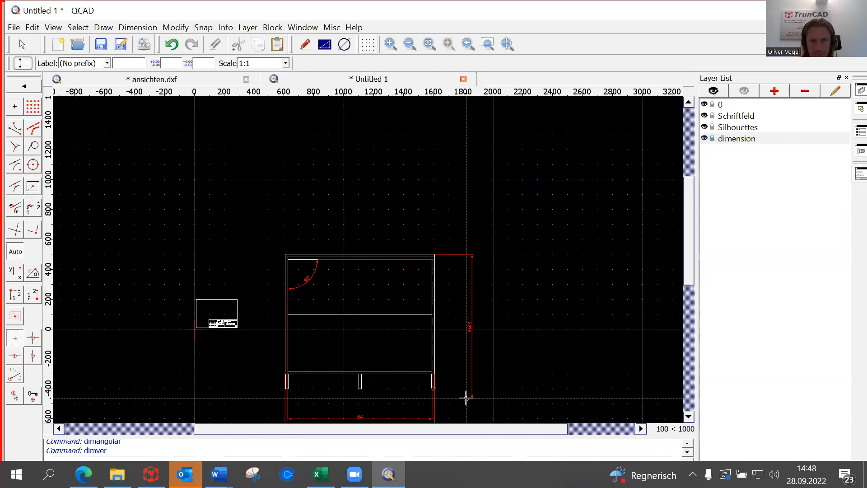
pyautogui.scroll(7, 469, 396)
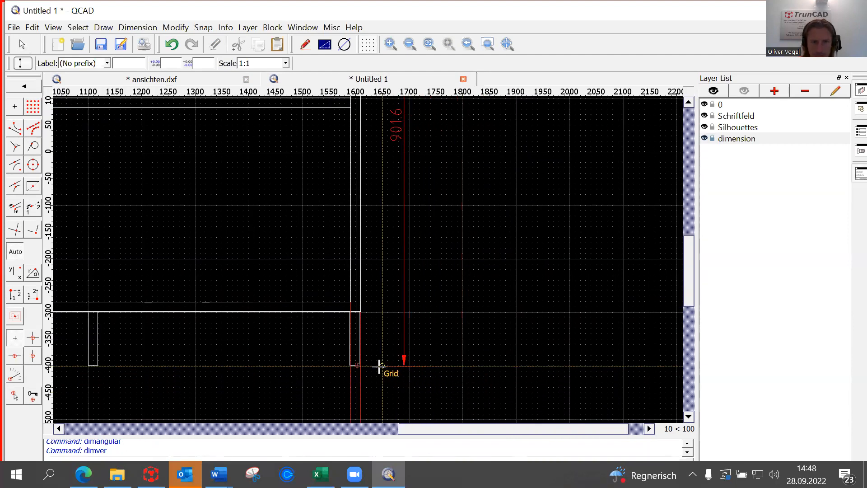
pyautogui.scroll(5, 373, 366)
pyautogui.scroll(1, 352, 366)
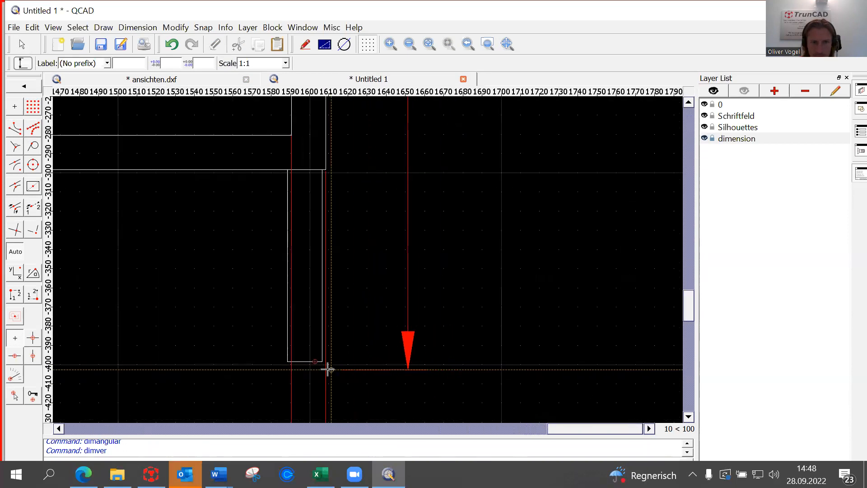
pyautogui.scroll(7, 297, 365)
pyautogui.scroll(3, 297, 367)
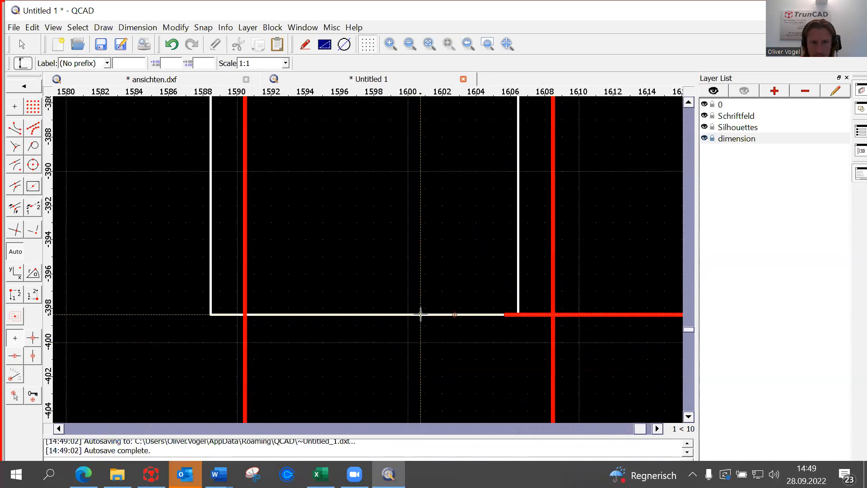
pyautogui.scroll(-20, 420, 313)
pyautogui.click(423, 318)
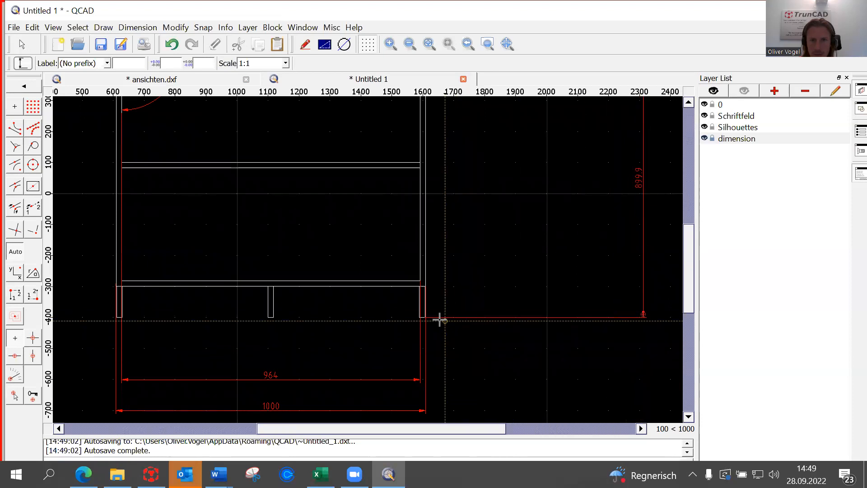
# Place the vertical 364 dimension beside the cabinet's upper compartment.
pyautogui.scroll(3, 438, 316)
pyautogui.scroll(1, 438, 318)
pyautogui.moveTo(689, 268); pyautogui.dragTo(700, 177)
pyautogui.scroll(5, 428, 234)
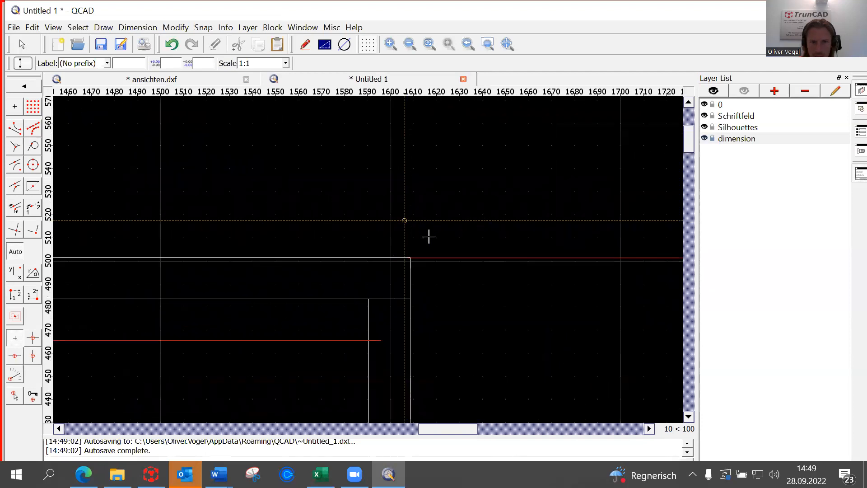
pyautogui.scroll(3, 418, 266)
pyautogui.scroll(5, 398, 296)
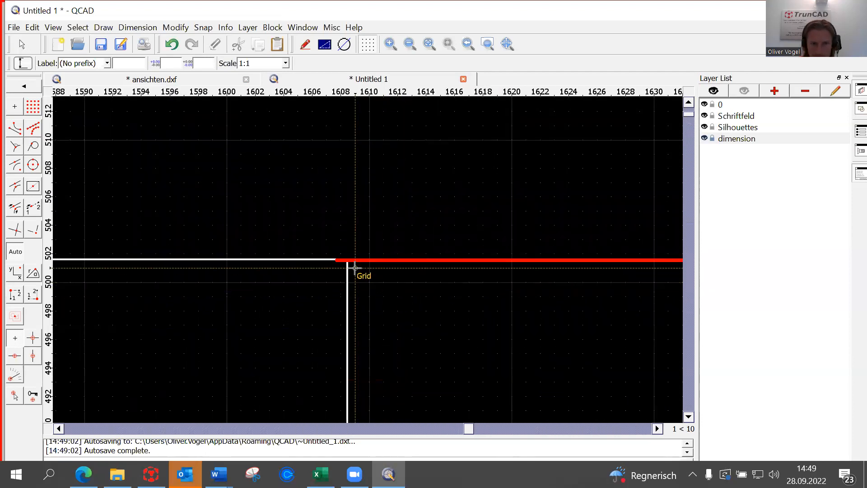
pyautogui.scroll(8, 350, 264)
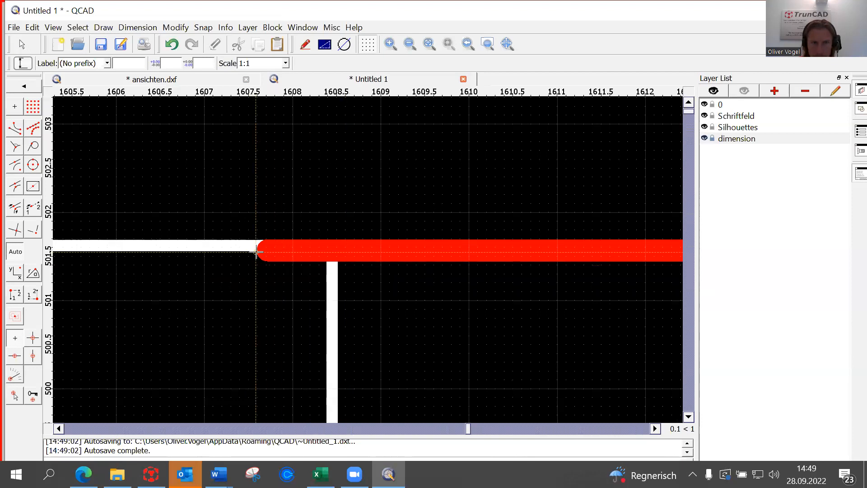
pyautogui.scroll(-5, 251, 253)
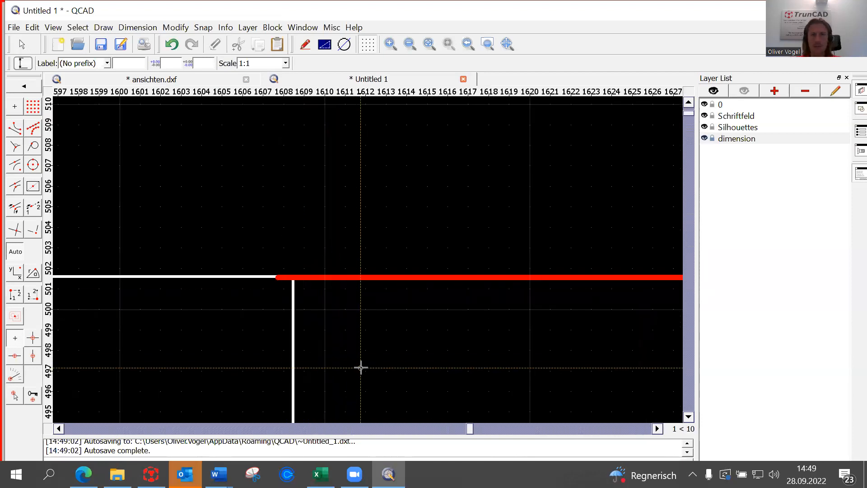
pyautogui.scroll(-12, 362, 368)
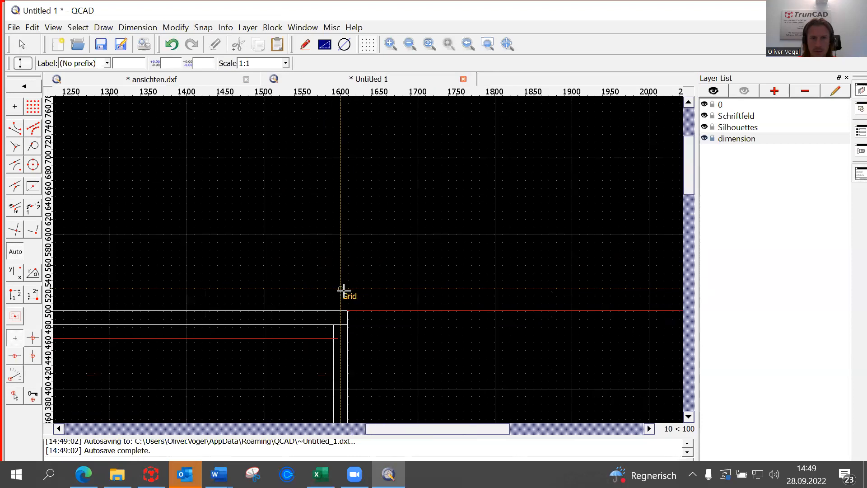
pyautogui.scroll(-1, 346, 299)
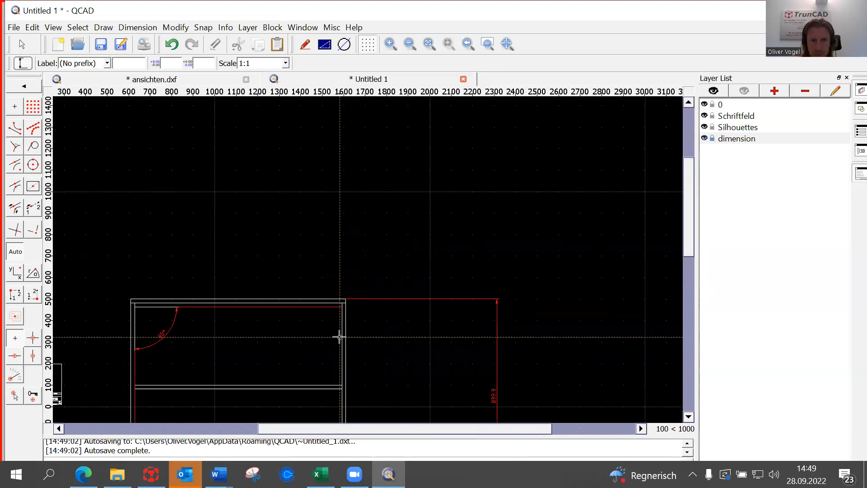
pyautogui.scroll(10, 338, 292)
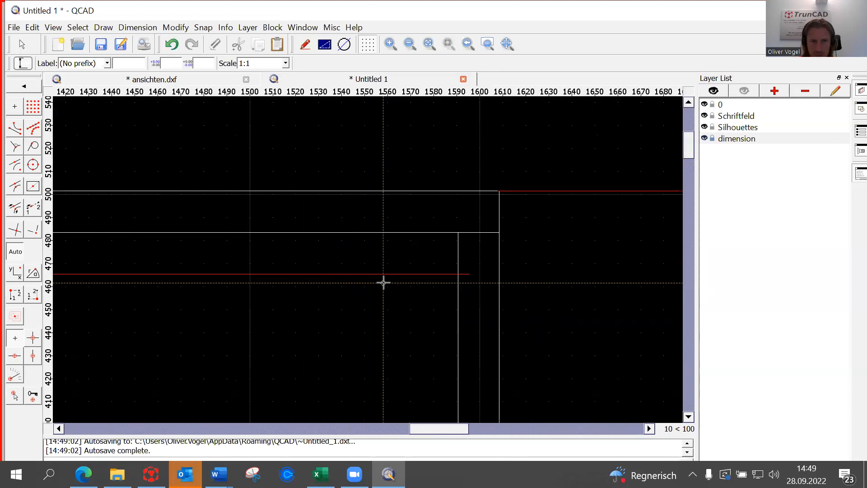
pyautogui.scroll(4, 390, 274)
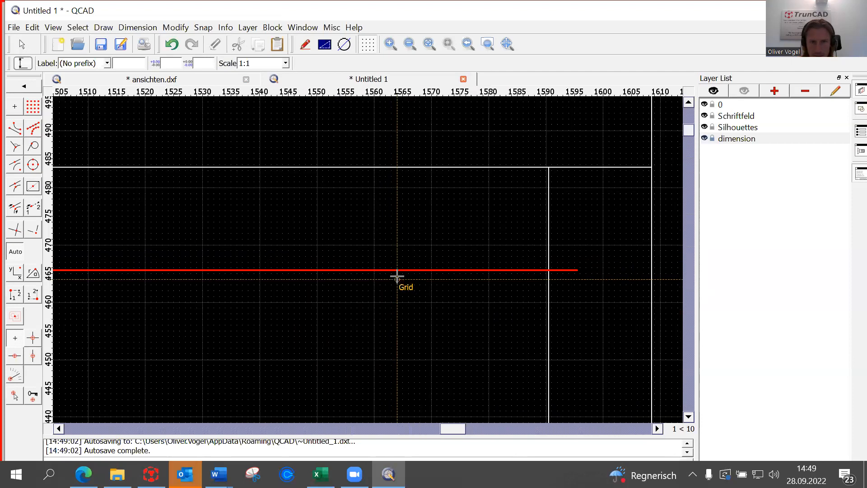
pyautogui.scroll(5, 402, 271)
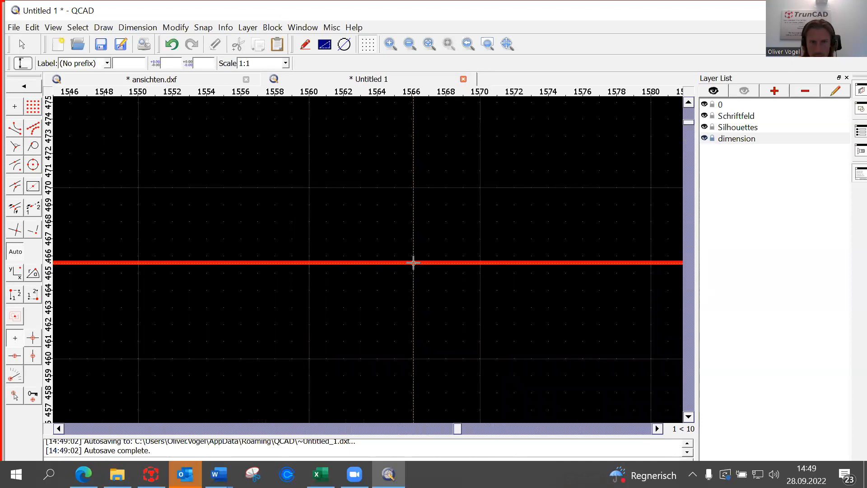
pyautogui.scroll(-10, 413, 266)
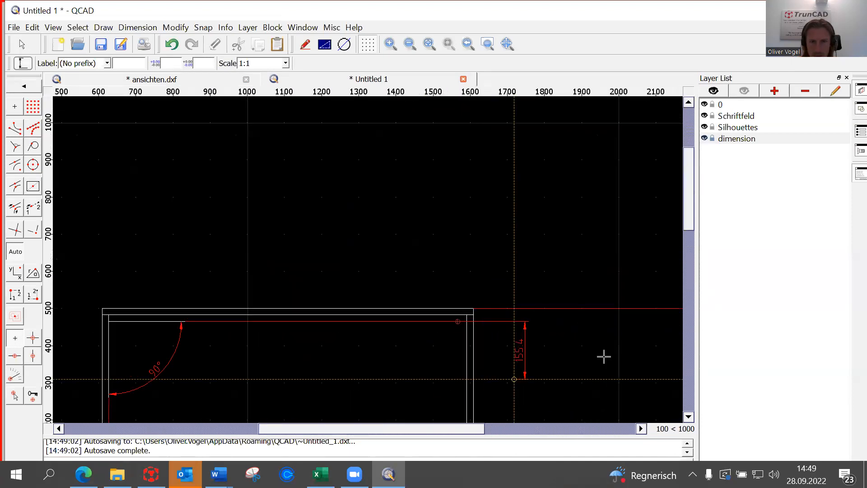
pyautogui.moveTo(692, 226); pyautogui.dragTo(693, 279)
pyautogui.scroll(1, 498, 271)
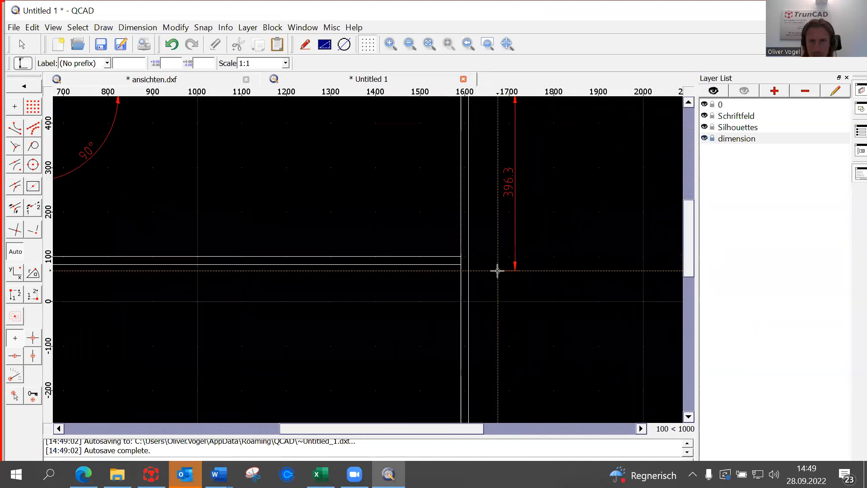
pyautogui.scroll(6, 497, 271)
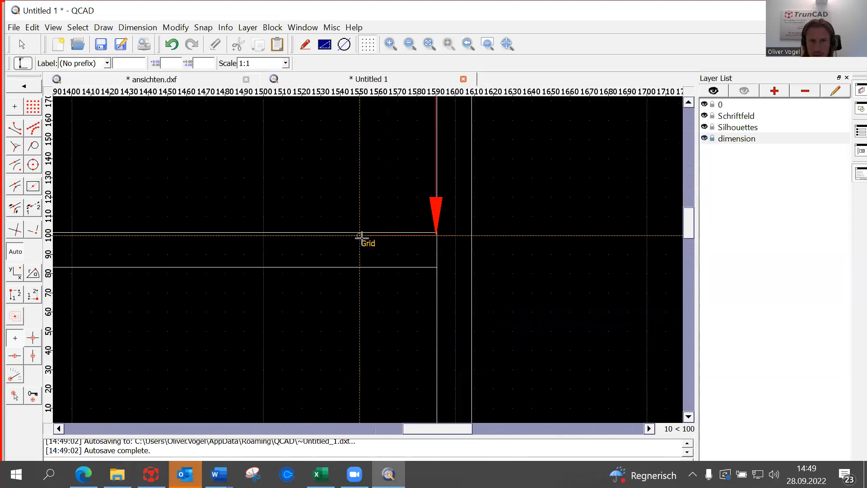
pyautogui.scroll(6, 359, 235)
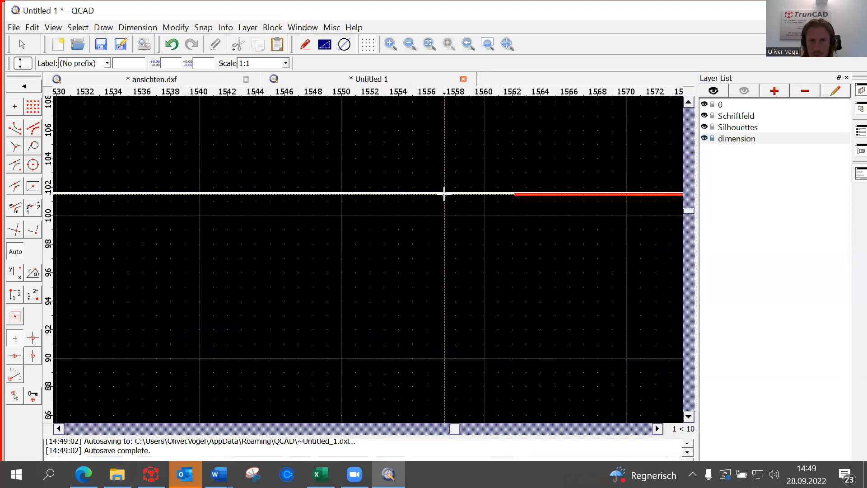
pyautogui.click(455, 193)
pyautogui.scroll(-5, 455, 193)
pyautogui.moveTo(429, 428); pyautogui.dragTo(495, 432)
pyautogui.scroll(-8, 526, 298)
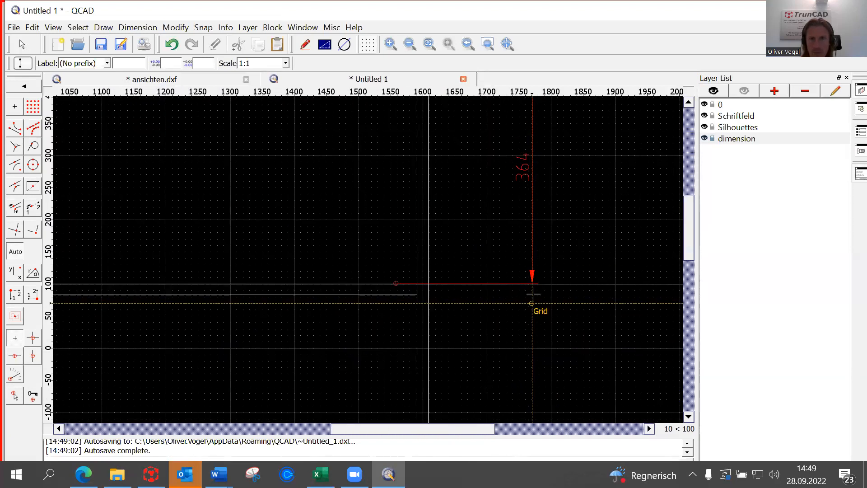
pyautogui.scroll(-6, 532, 294)
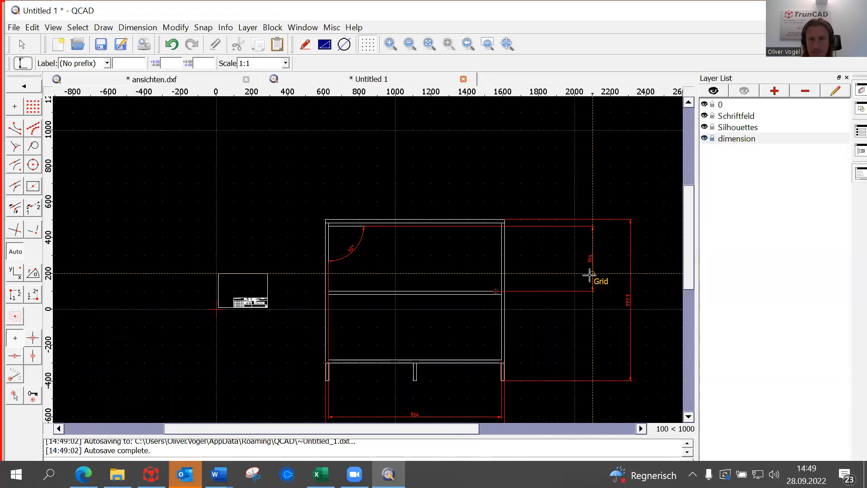
pyautogui.scroll(-2, 465, 329)
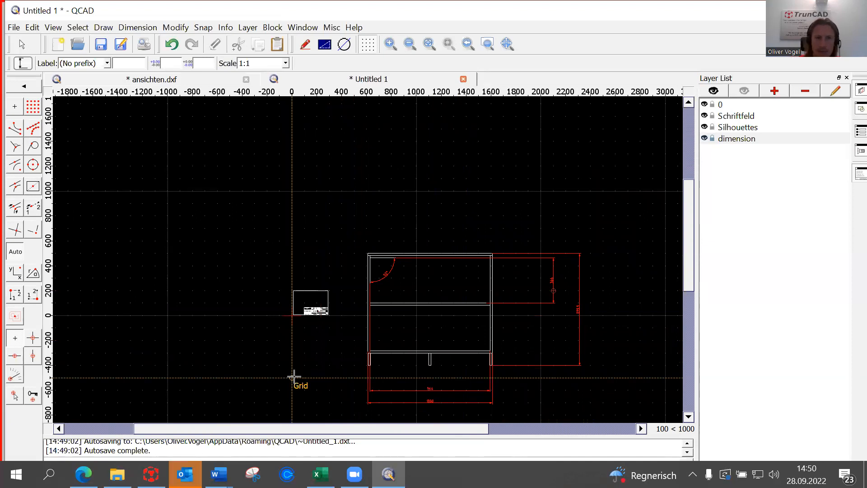
# End dimensioning and return to the main drawing tool palette.
pyautogui.press('Escape')
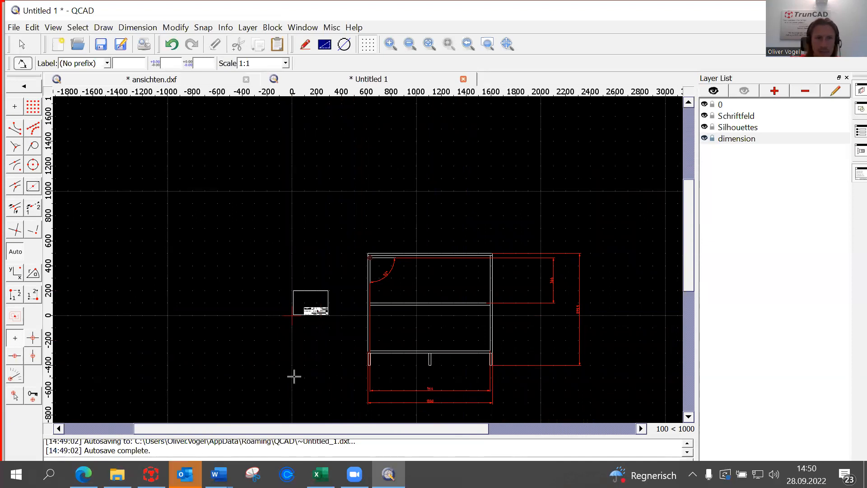
pyautogui.click(25, 88)
pyautogui.click(26, 89)
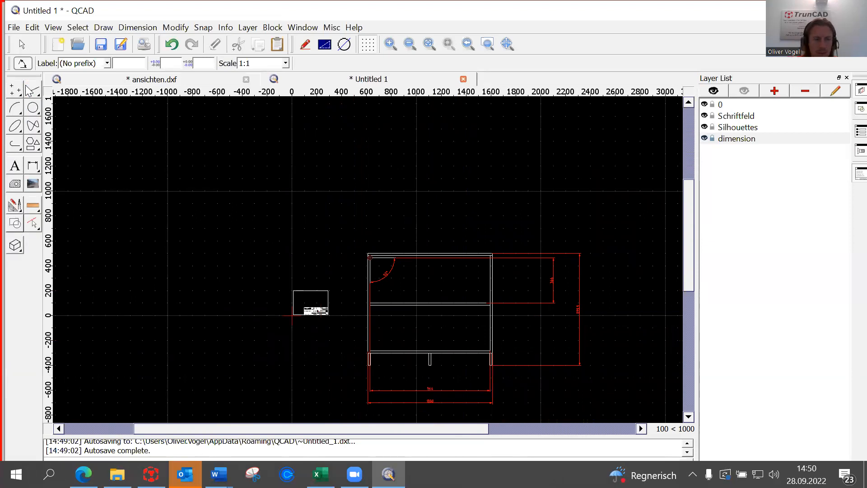
pyautogui.press('Escape')
pyautogui.press('Escape')
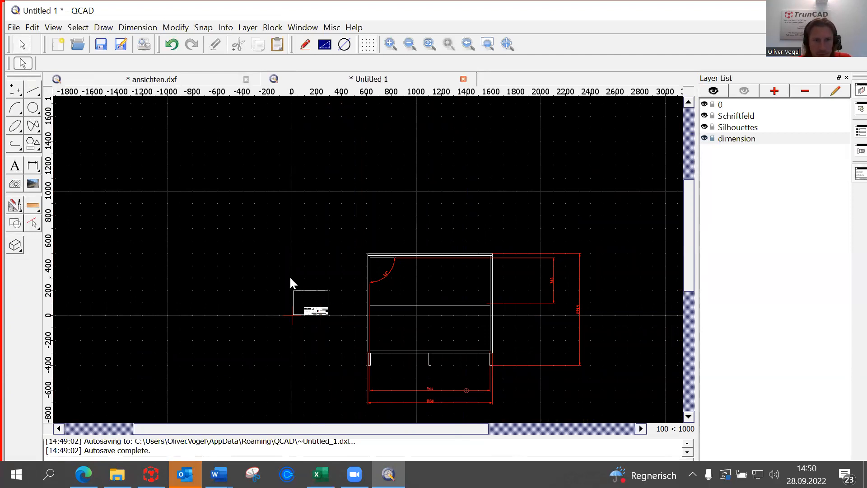
# Cut the small title-block frame and begin pasting it back.
pyautogui.moveTo(276, 273); pyautogui.dragTo(339, 329)
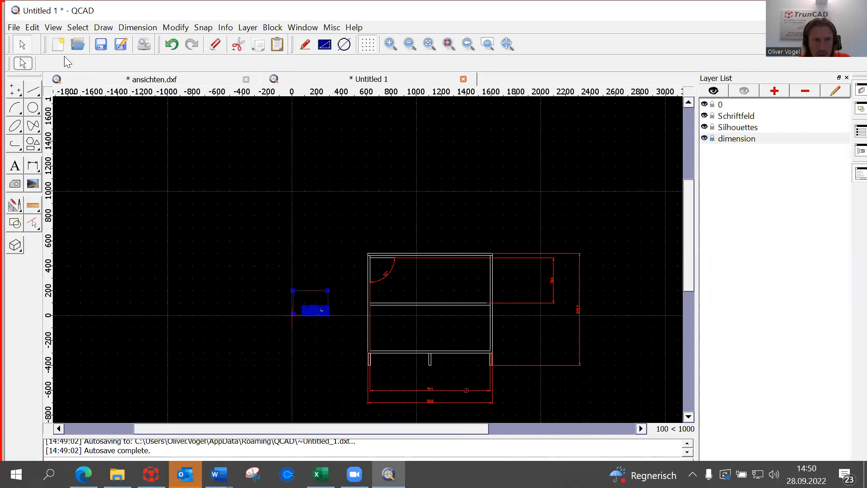
pyautogui.click(35, 30)
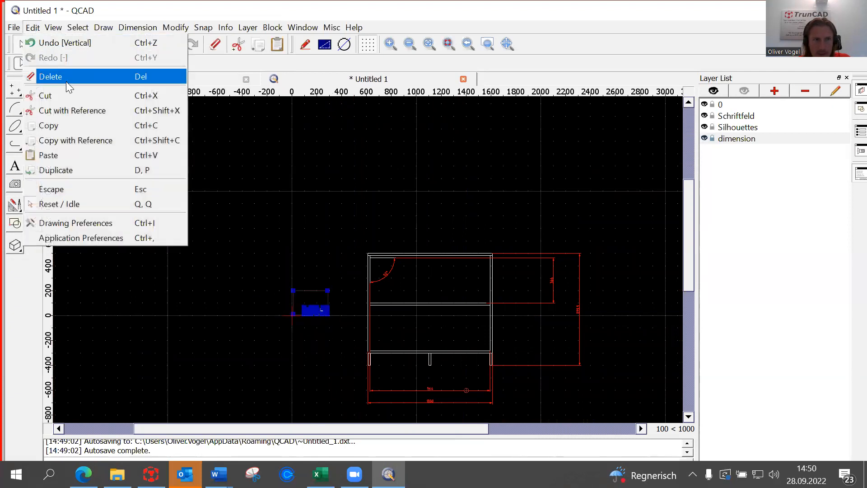
pyautogui.click(69, 92)
pyautogui.click(32, 27)
pyautogui.click(63, 152)
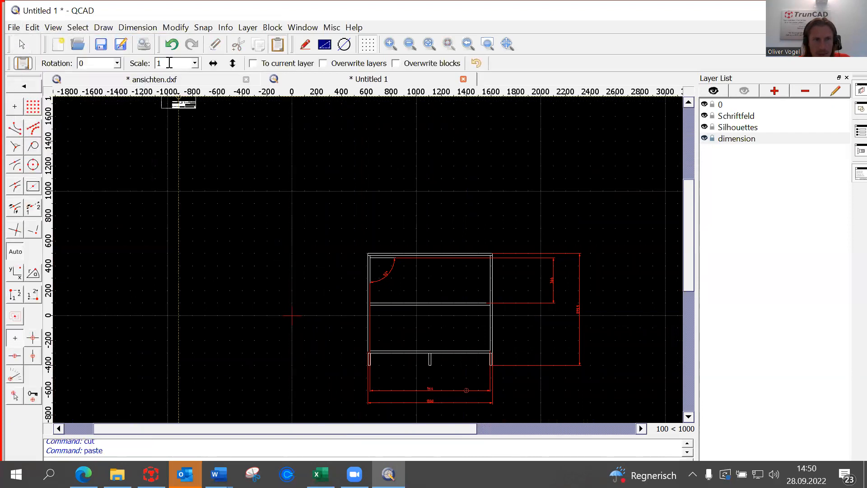
# Set the paste scale factor to 13.
pyautogui.click(194, 64)
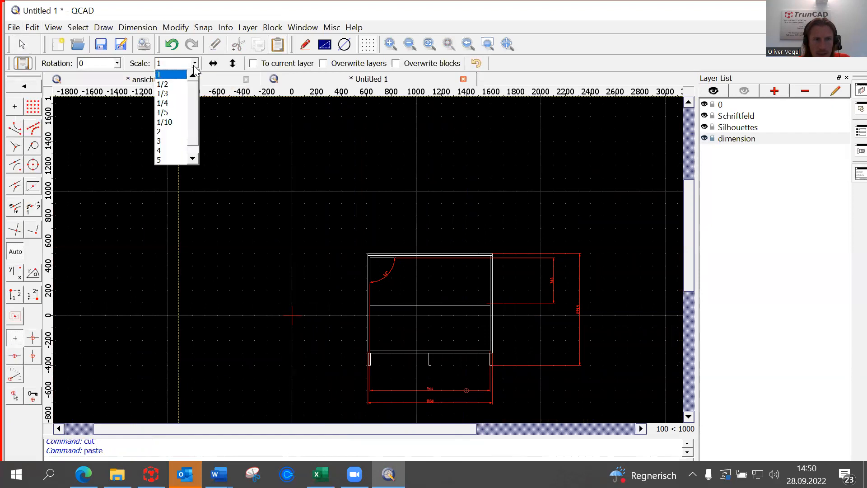
pyautogui.click(168, 160)
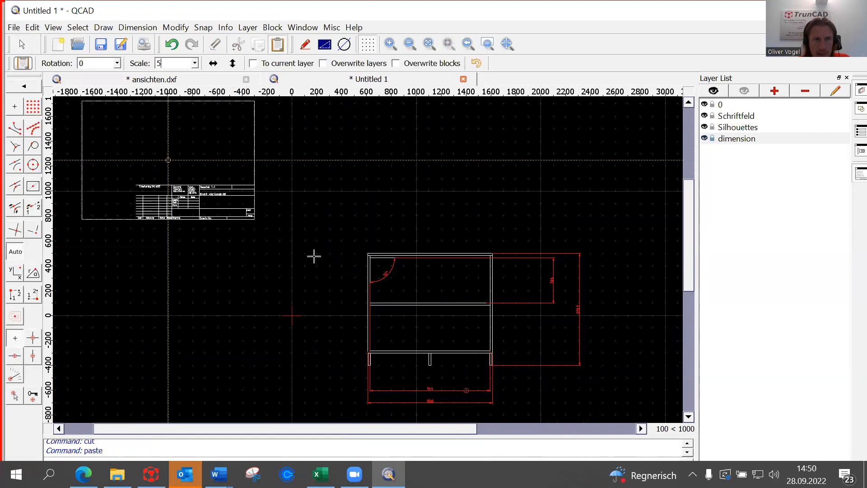
pyautogui.click(195, 63)
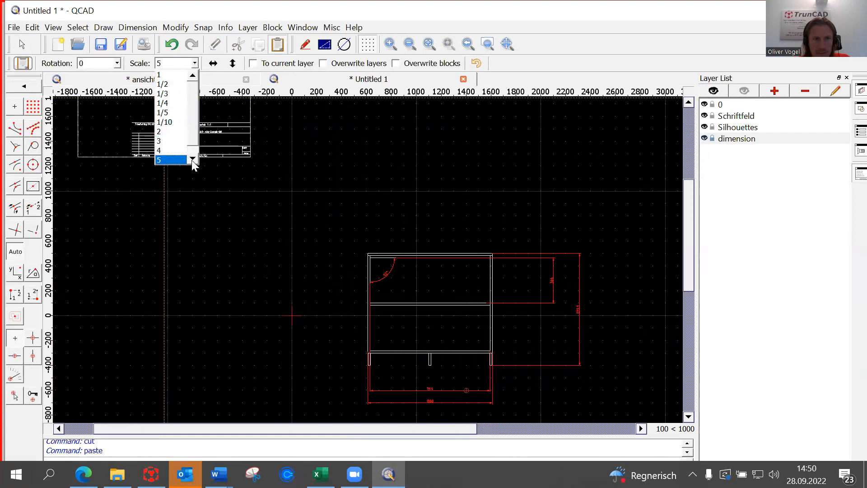
pyautogui.click(177, 159)
pyautogui.scroll(-6, 290, 280)
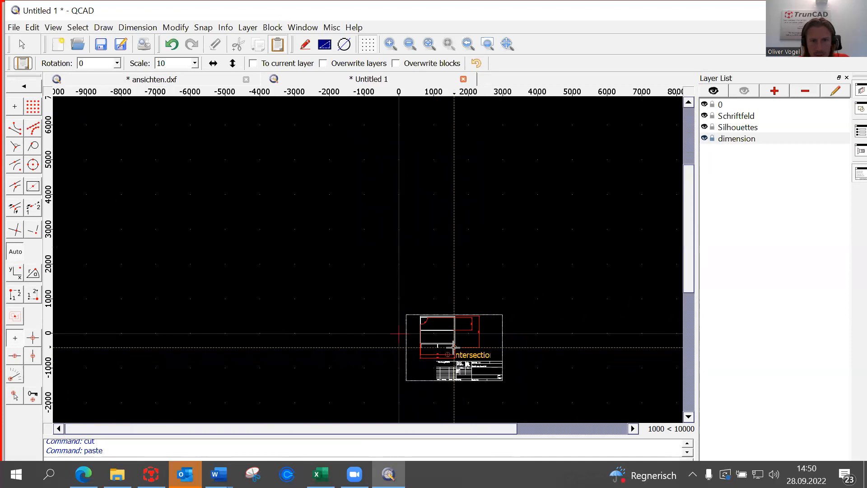
pyautogui.press('BackSpace')
pyautogui.write('3')
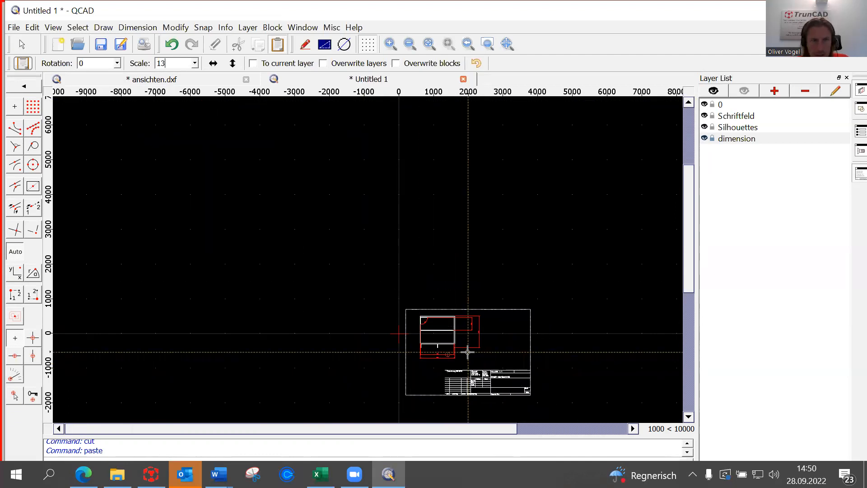
pyautogui.scroll(6, 467, 352)
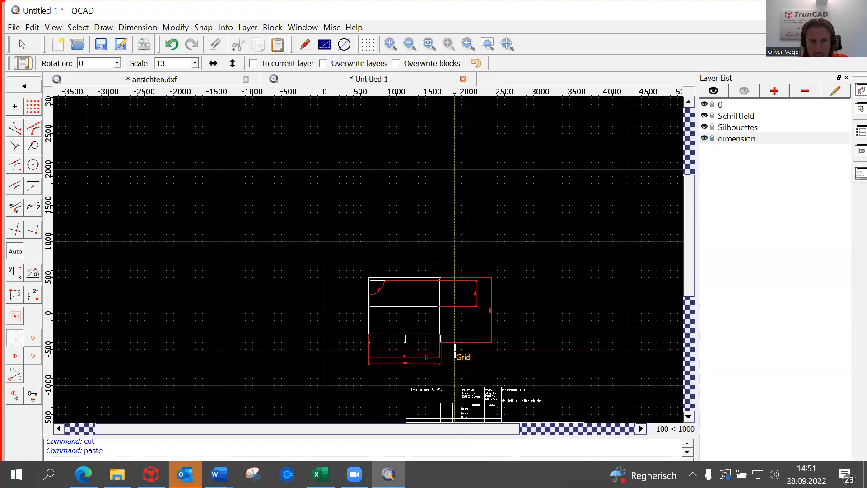
# Drop the 13x-scaled title-block frame so it encloses the dimensioned cabinet.
pyautogui.click(454, 350)
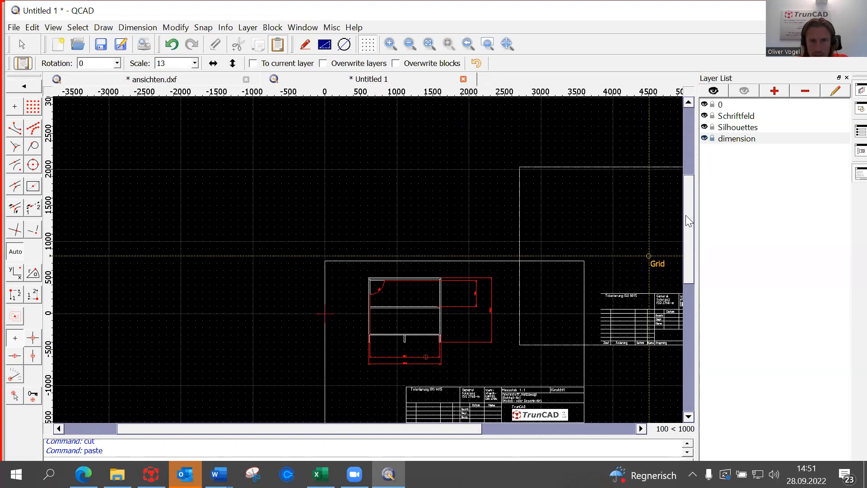
pyautogui.scroll(-3, 687, 222)
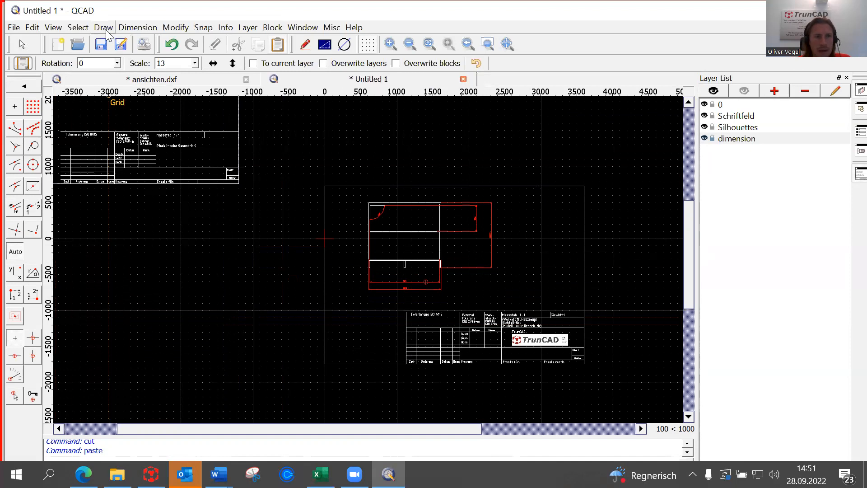
# Show the print preview at scale 1:13 with the drawing auto-centred on the page.
pyautogui.click(142, 45)
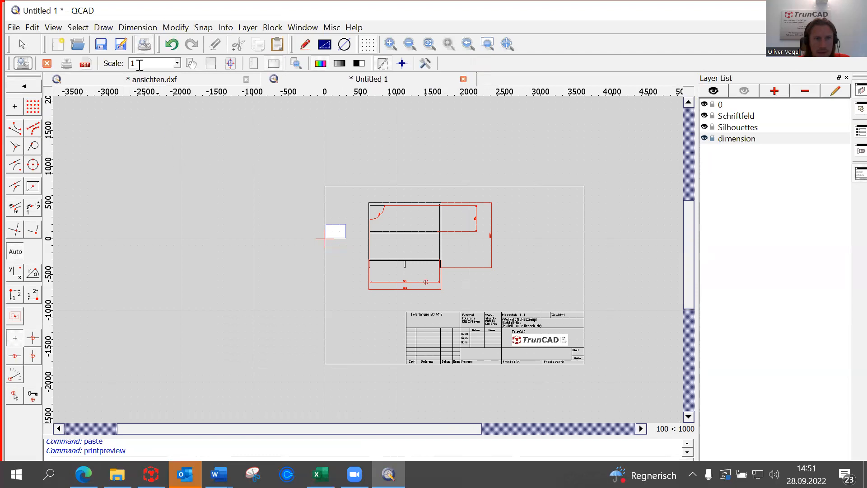
pyautogui.click(177, 63)
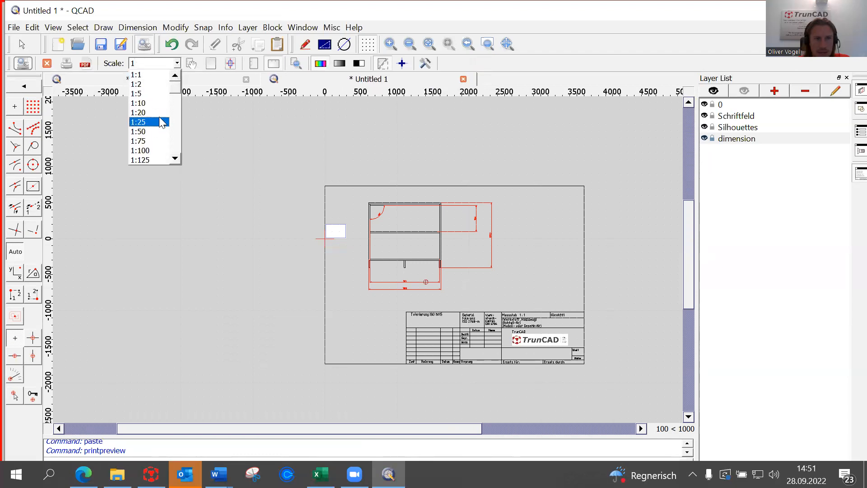
pyautogui.click(158, 103)
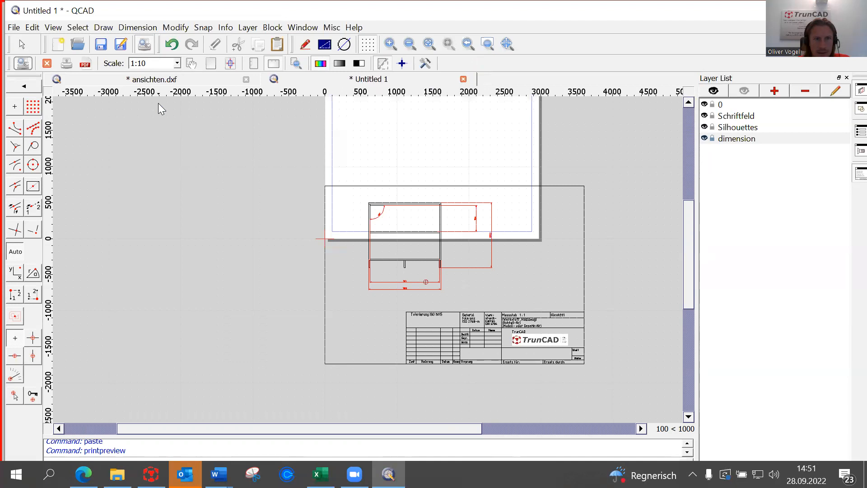
pyautogui.moveTo(692, 282); pyautogui.dragTo(687, 255)
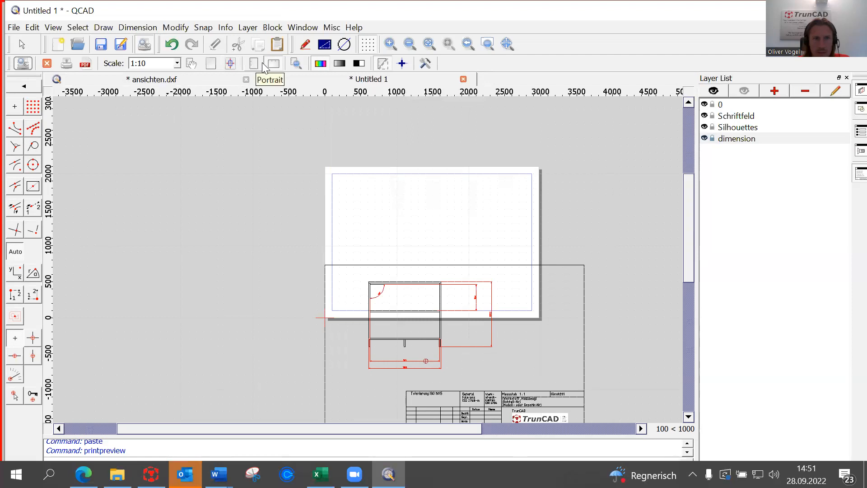
pyautogui.click(153, 64)
pyautogui.press('BackSpace')
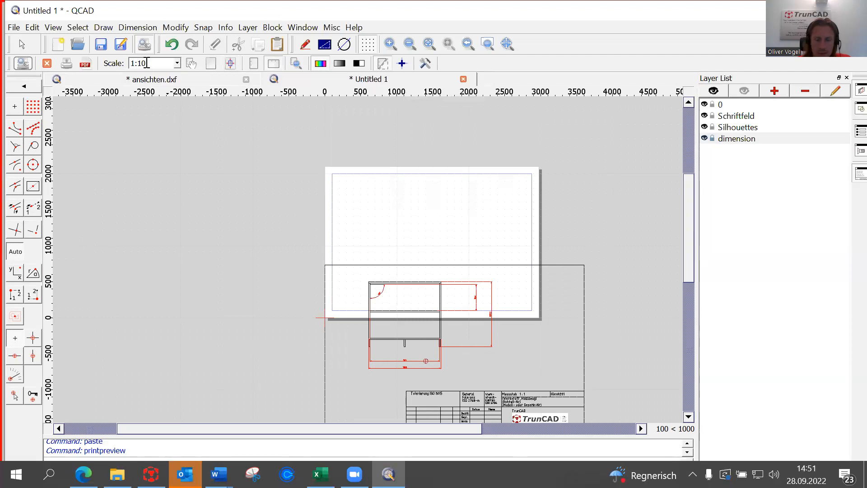
pyautogui.write('3')
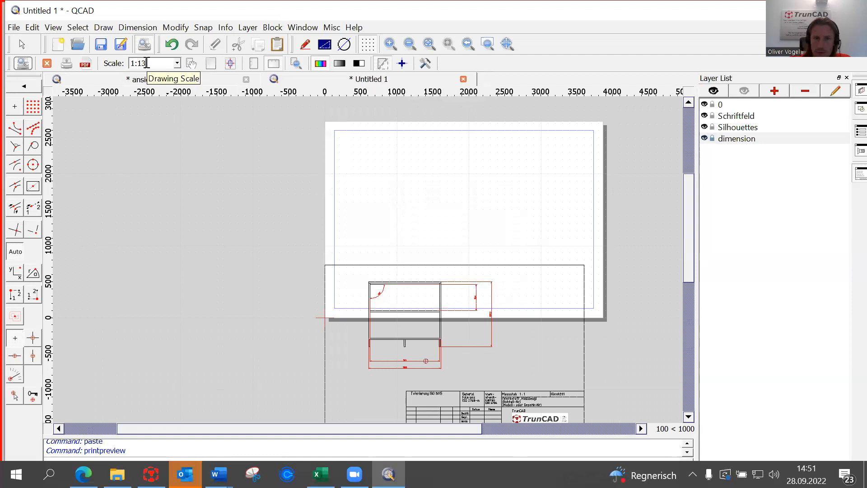
pyautogui.click(229, 66)
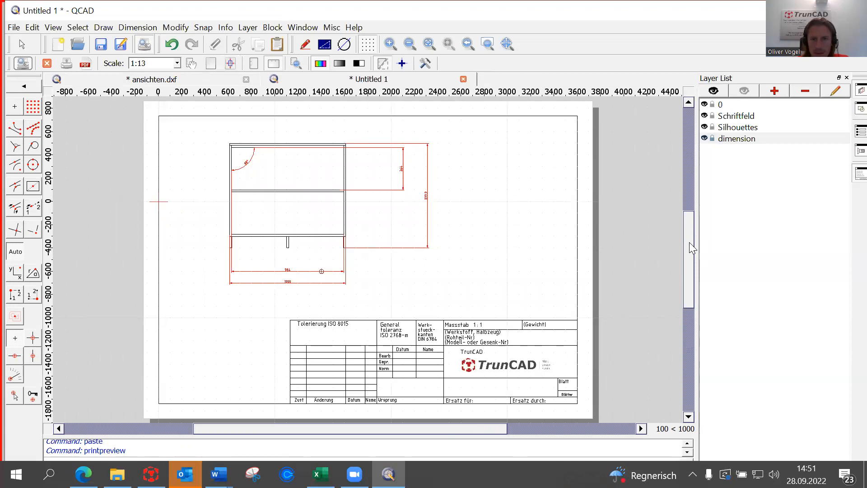
pyautogui.moveTo(687, 235)
pyautogui.mouseDown()
pyautogui.moveTo(687, 268)
pyautogui.moveTo(687, 236)
pyautogui.mouseUp()
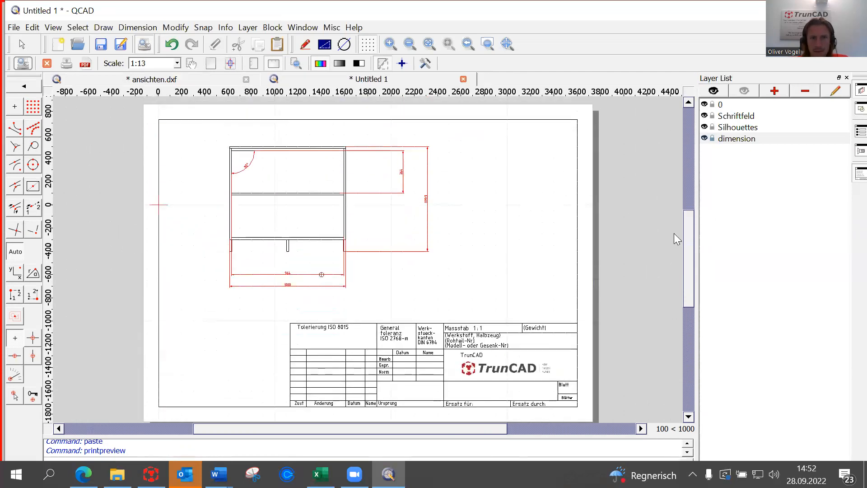
pyautogui.scroll(-1, 432, 287)
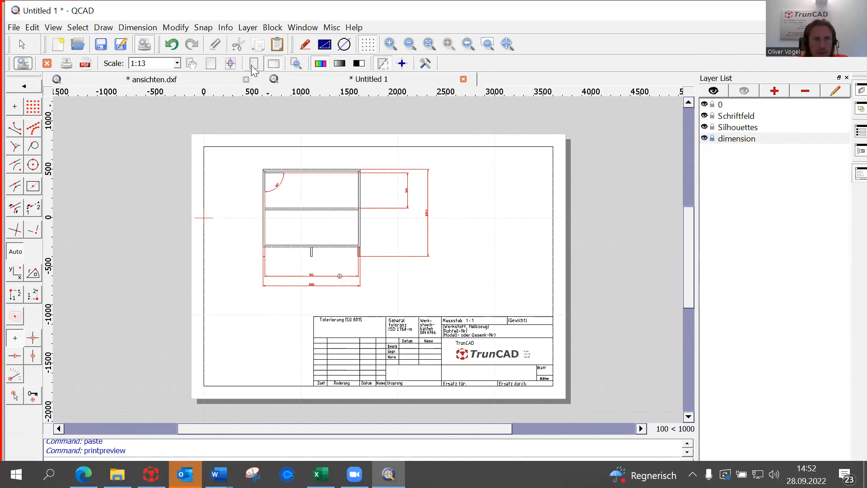
pyautogui.click(14, 28)
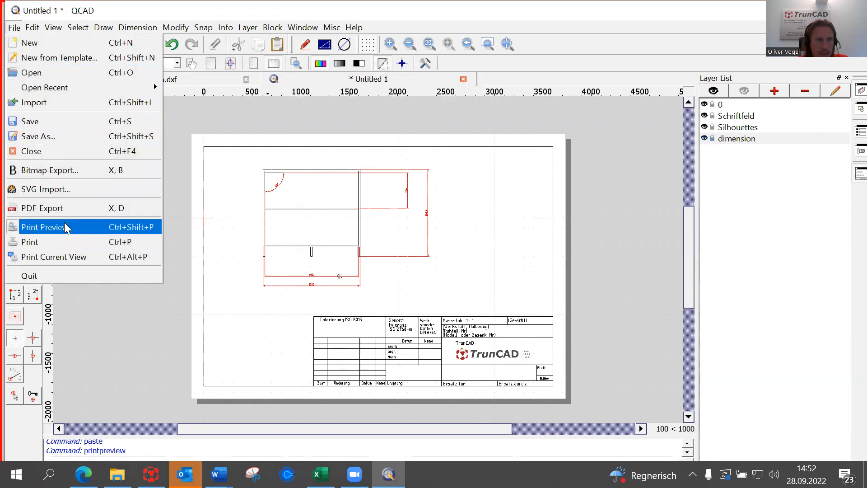
# Print the framed cabinet drawing to a PDF named Webinar-workshopdrawing in the TC_2DCAD folder.
pyautogui.click(58, 241)
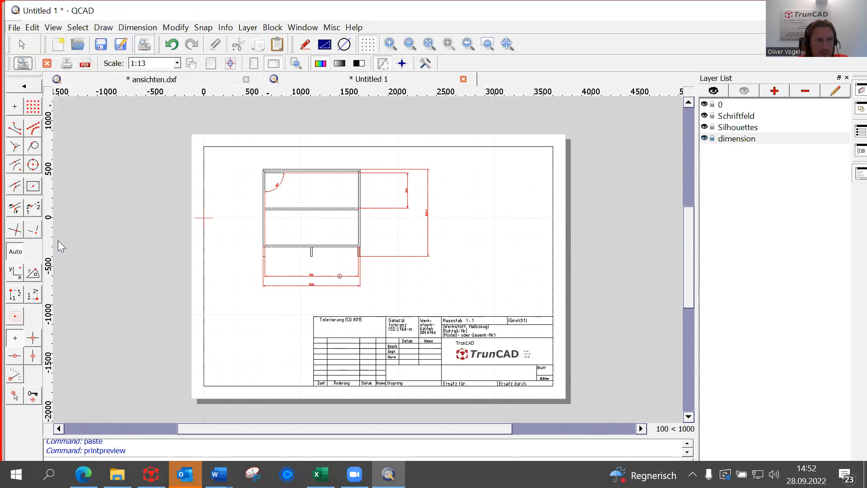
pyautogui.moveTo(145, 120)
pyautogui.mouseDown()
pyautogui.moveTo(199, 120)
pyautogui.moveTo(75, 120)
pyautogui.moveTo(133, 120)
pyautogui.mouseUp()
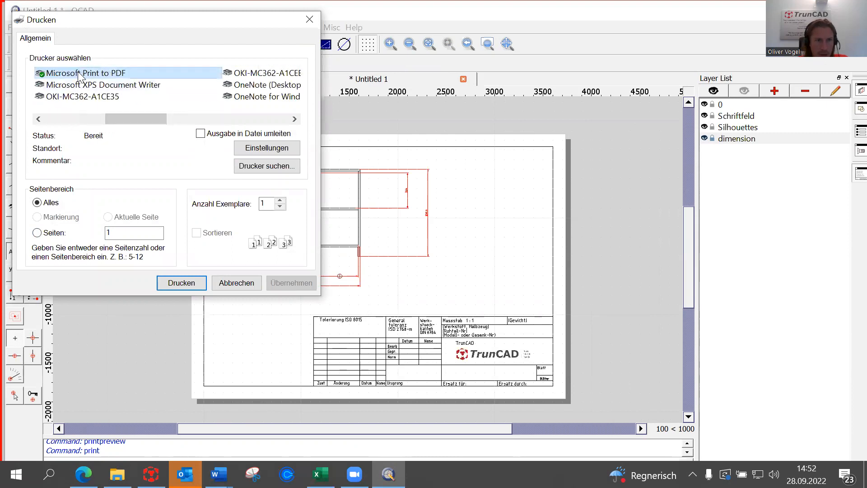
pyautogui.click(188, 287)
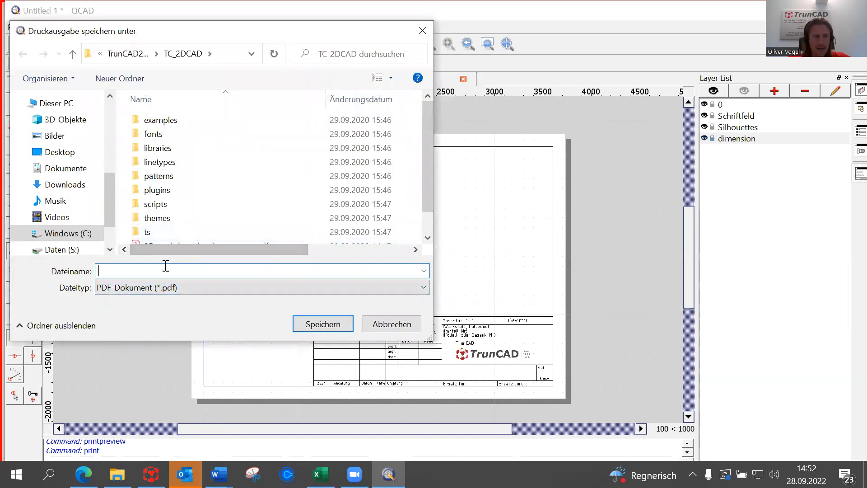
pyautogui.write('Webinar-workshop')
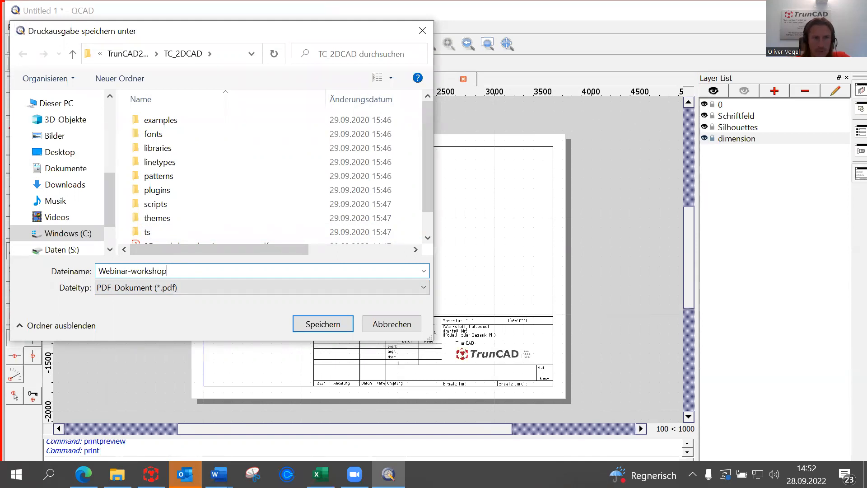
pyautogui.write('ng')
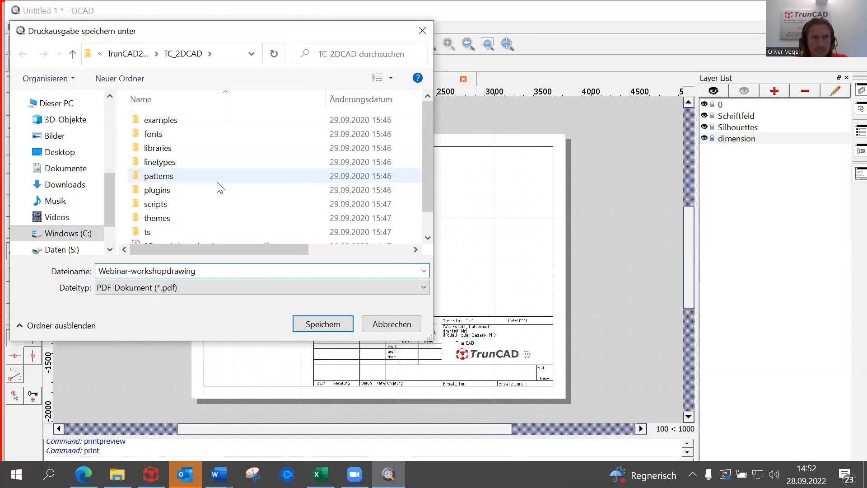
pyautogui.scroll(-1, 219, 185)
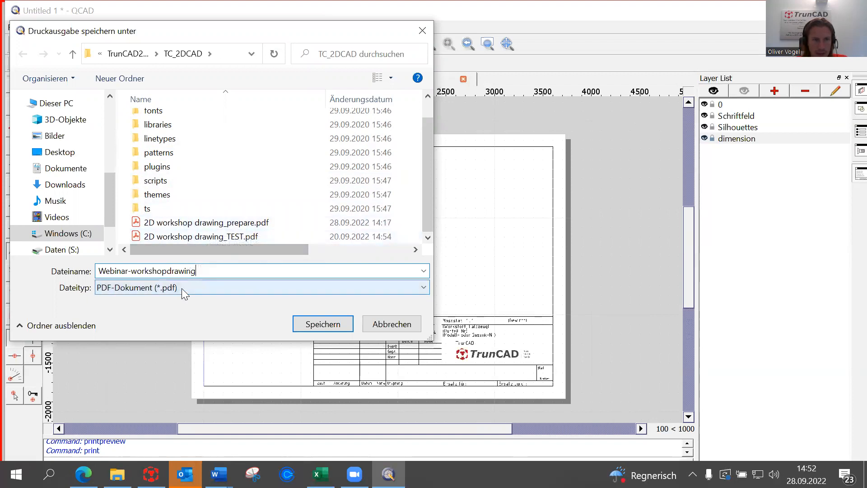
pyautogui.click(337, 324)
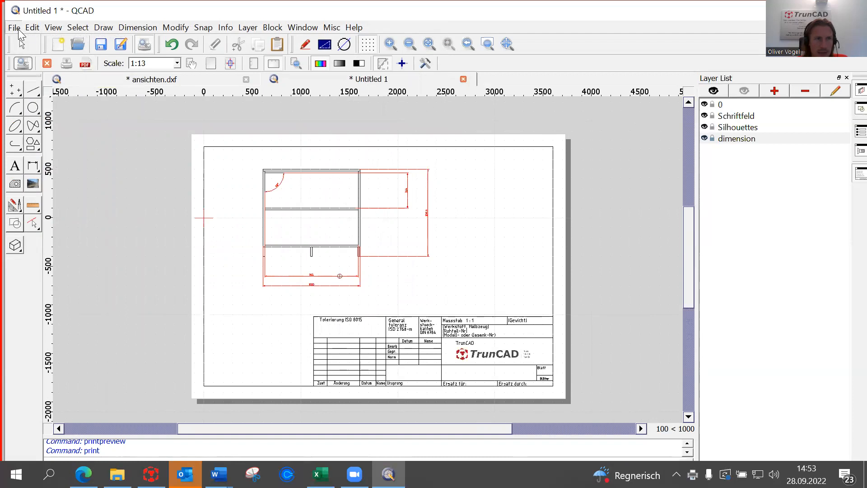
# Start a PDF export and browse to C:\Software\TrunCAD20XX\ENG_Webinars.
pyautogui.click(14, 27)
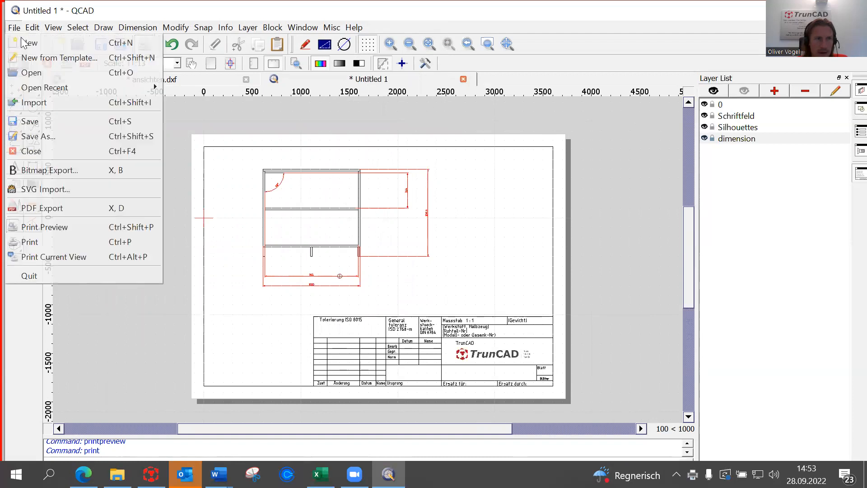
pyautogui.click(79, 207)
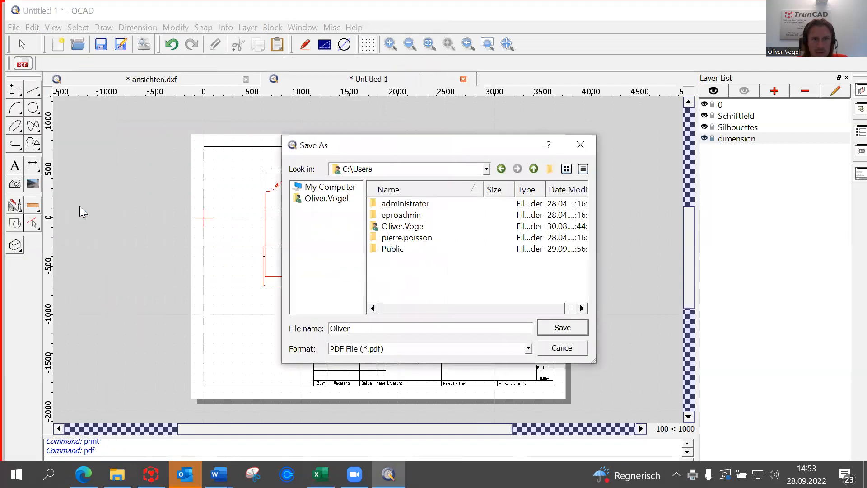
pyautogui.click(320, 188)
pyautogui.click(414, 204)
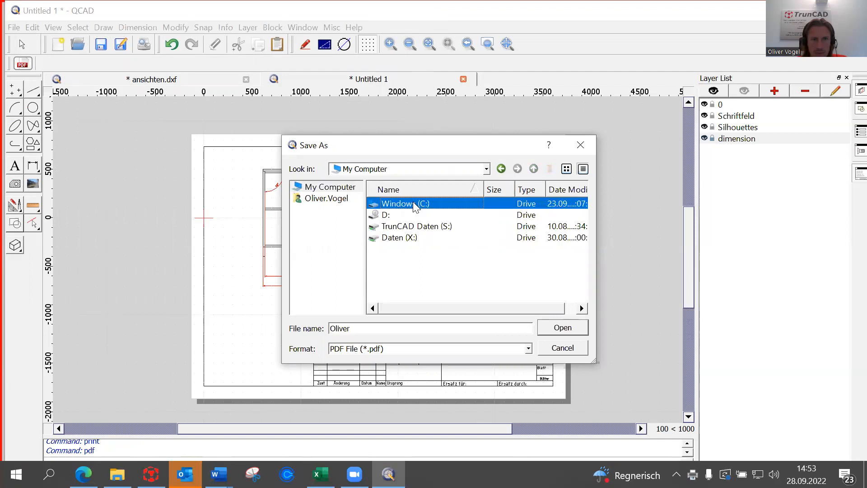
pyautogui.doubleClick(413, 204)
pyautogui.scroll(-2, 427, 257)
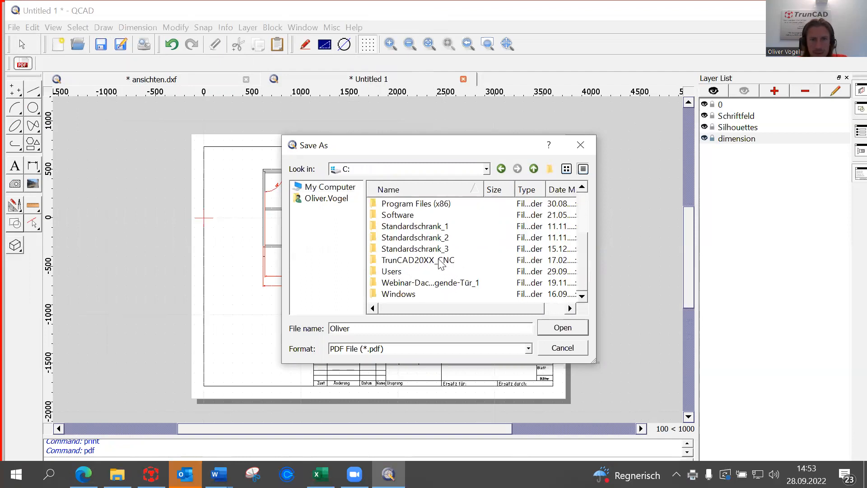
pyautogui.scroll(2, 448, 268)
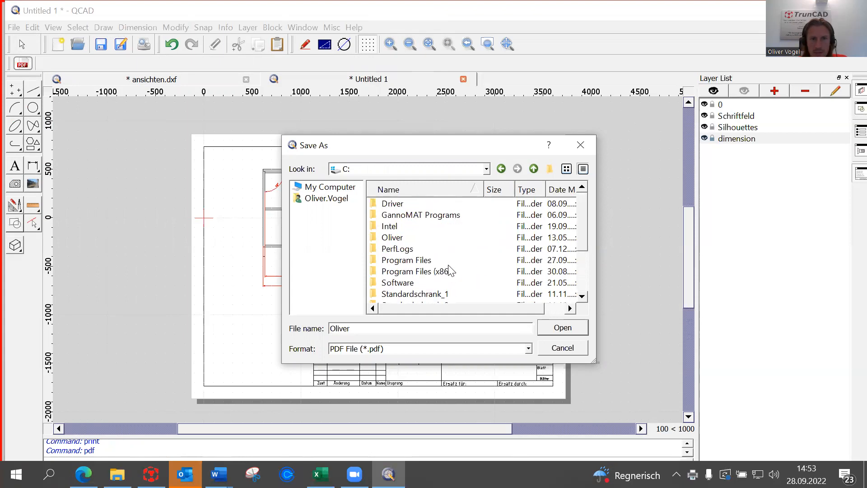
pyautogui.doubleClick(398, 281)
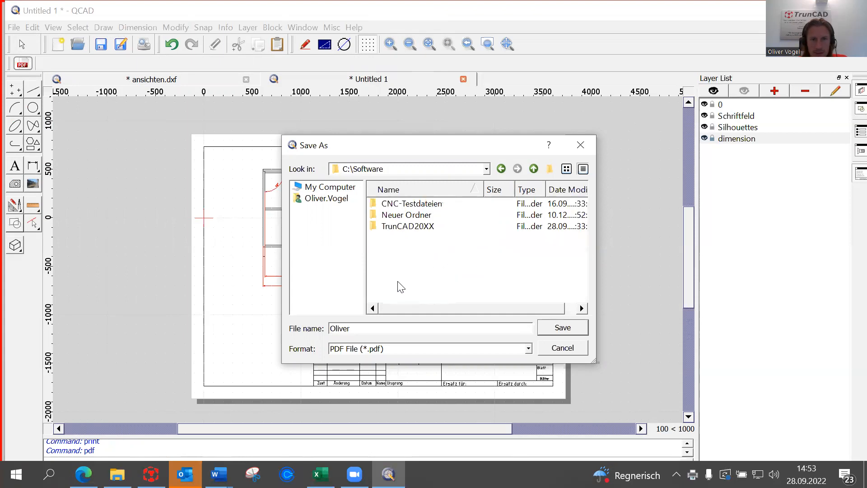
pyautogui.doubleClick(408, 226)
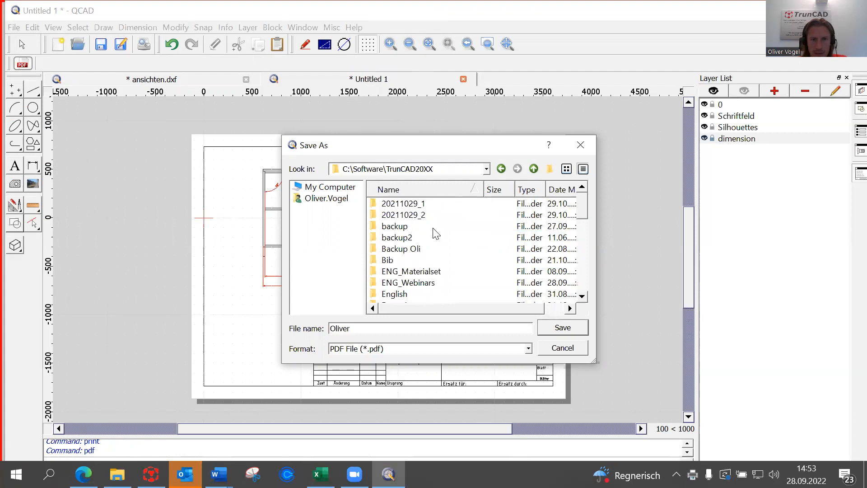
pyautogui.doubleClick(407, 282)
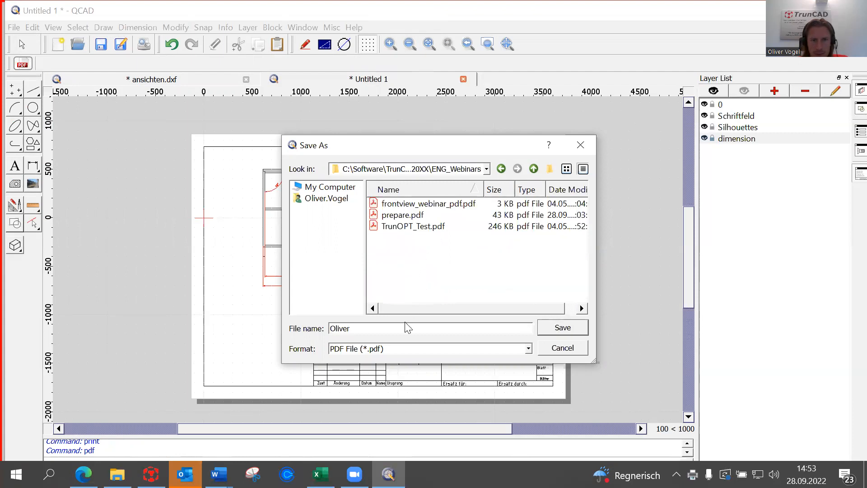
# Name the PDF Webinar_workshop-drawing_2D and export it.
pyautogui.moveTo(379, 332); pyautogui.dragTo(253, 341)
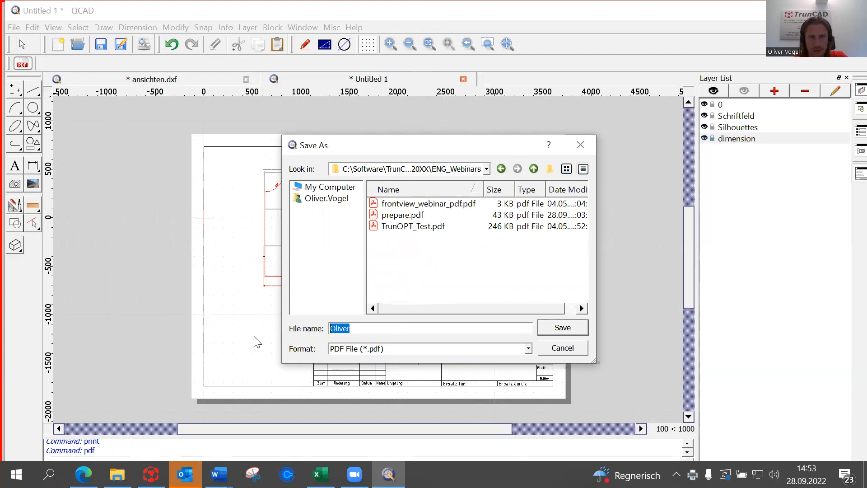
pyautogui.write('Webinar_workshop-drawing')
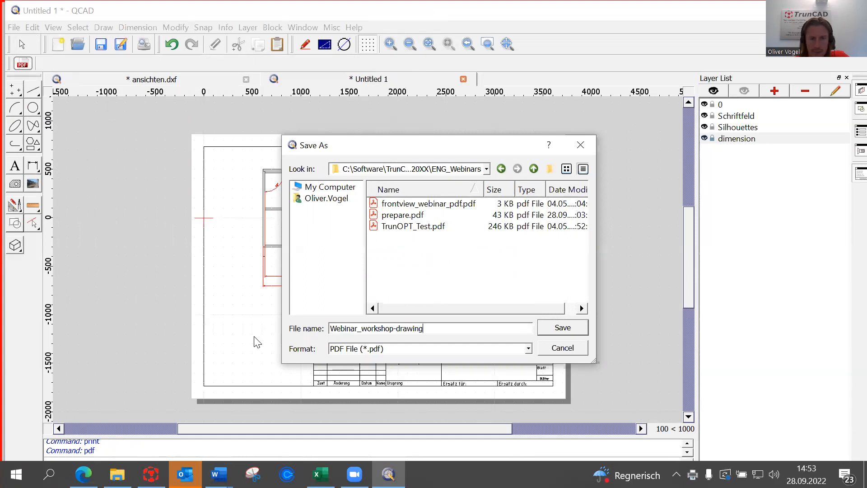
pyautogui.write('"D')
pyautogui.press('BackSpace')
pyautogui.press('BackSpace')
pyautogui.write('2D')
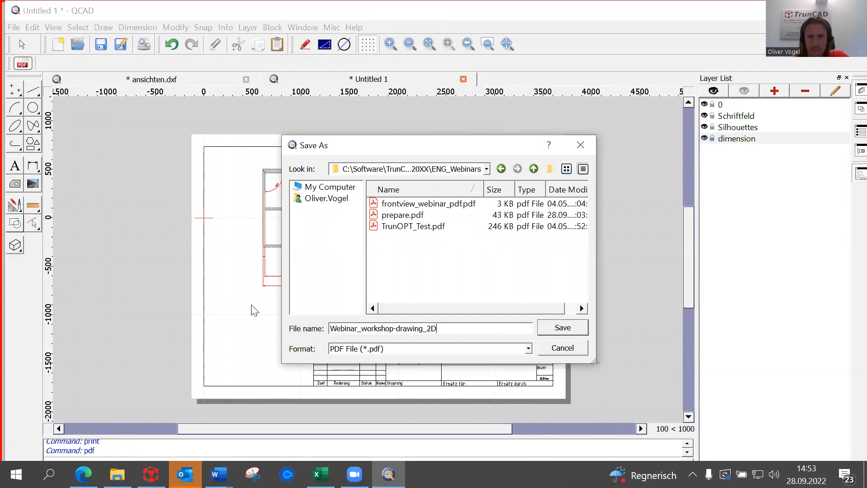
pyautogui.click(567, 327)
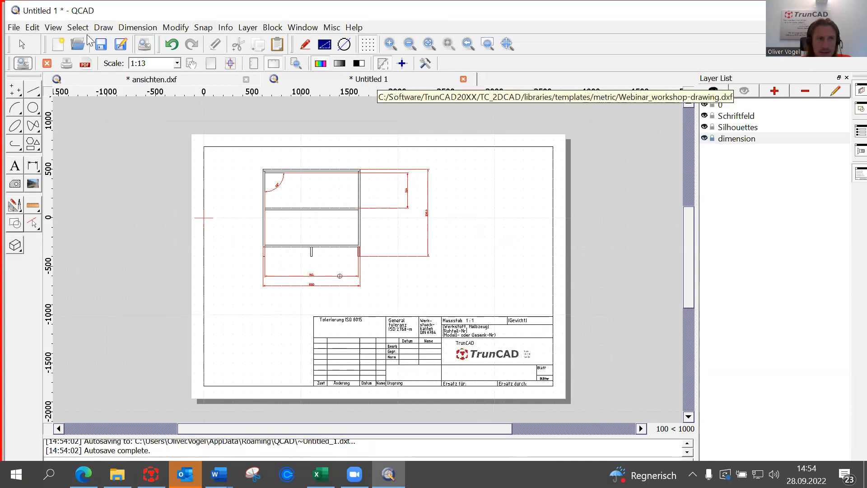
# Save the drawing as Webinar-workshop-drawing R27 (2013) DXF in C:\Software\TrunCAD20XX\ENG_Webinars.
pyautogui.click(15, 28)
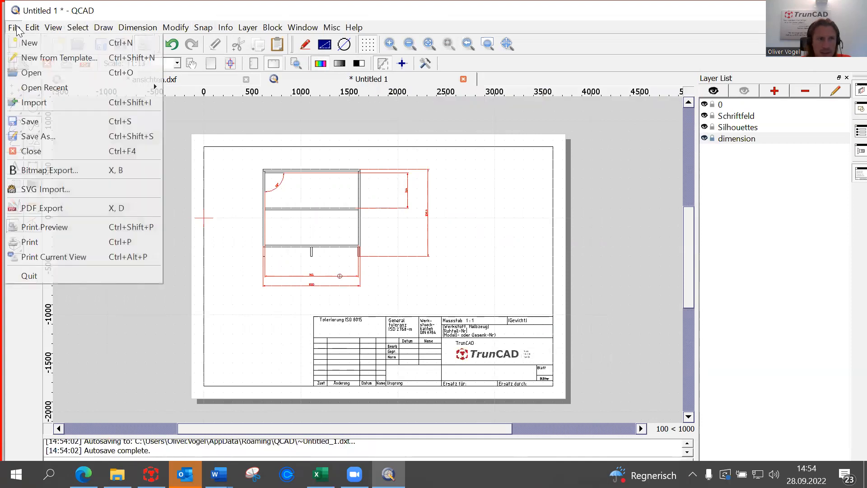
pyautogui.click(38, 137)
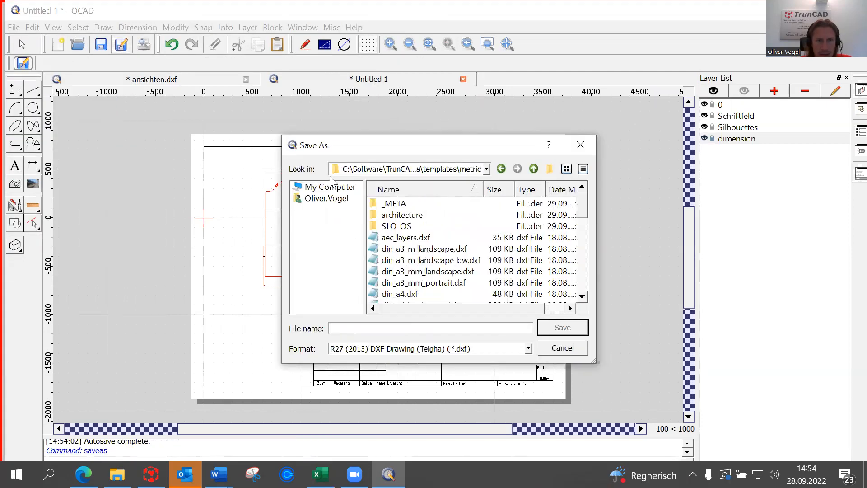
pyautogui.click(324, 189)
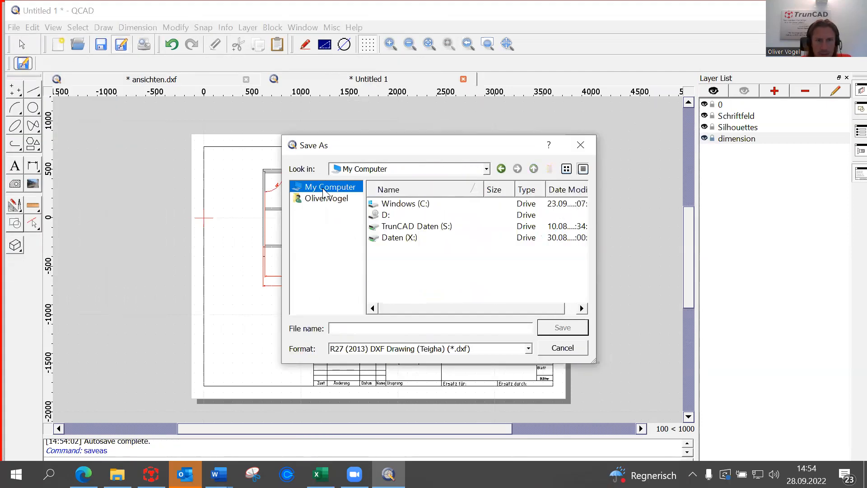
pyautogui.doubleClick(421, 204)
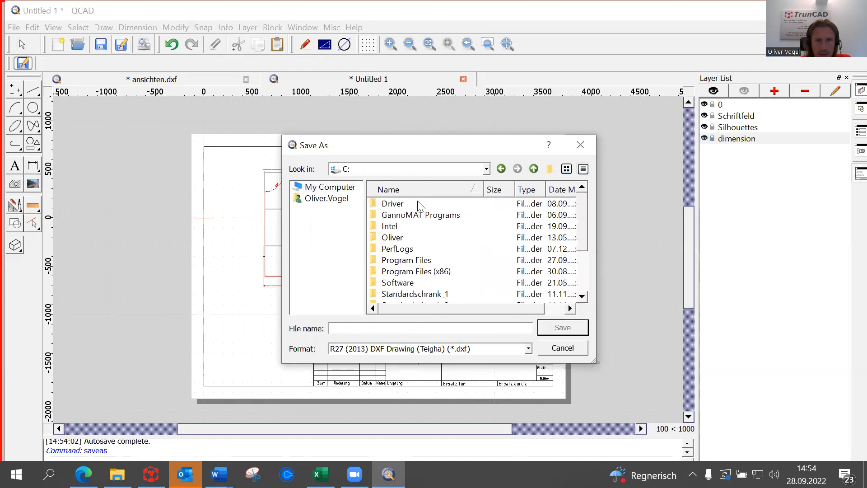
pyautogui.doubleClick(402, 284)
pyautogui.click(414, 229)
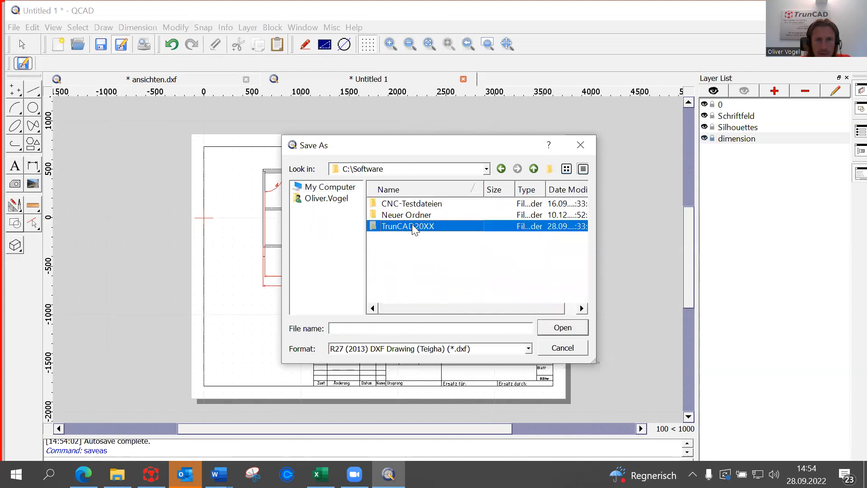
pyautogui.doubleClick(414, 227)
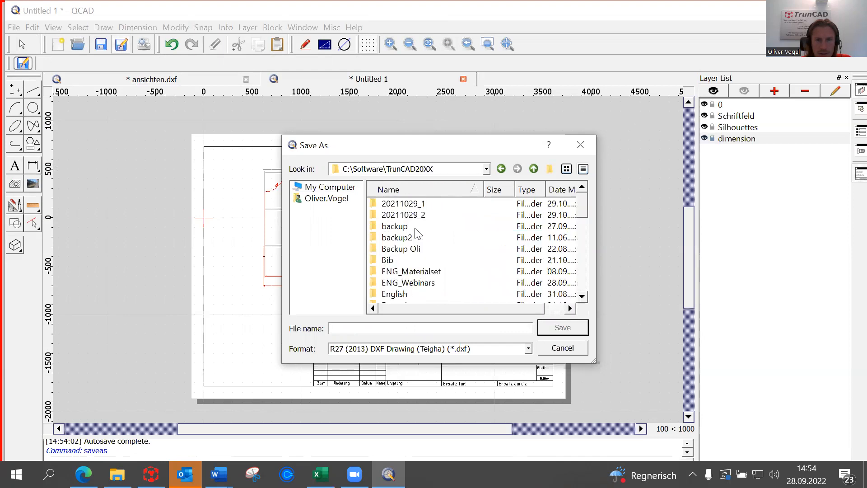
pyautogui.doubleClick(406, 283)
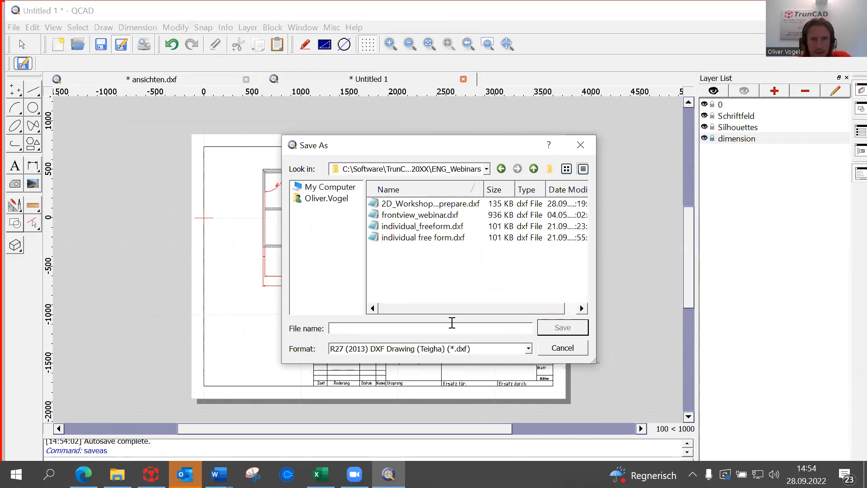
pyautogui.write('Webinar-workshop-drawing')
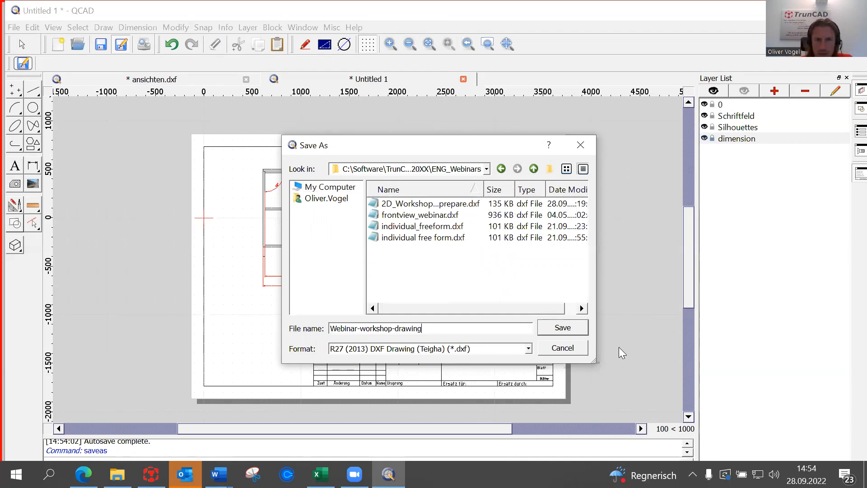
pyautogui.click(567, 328)
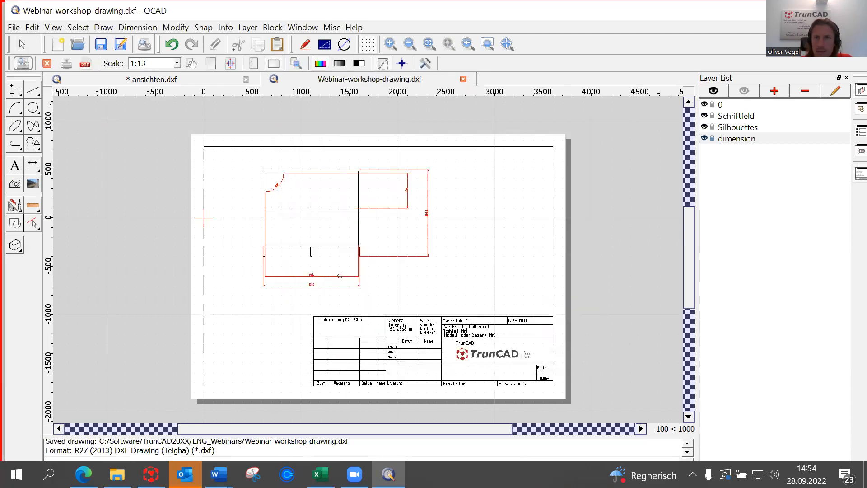
# Close ansichten.dxf discarding changes, dismiss the Outlook warning, and switch to File Explorer.
pyautogui.click(853, 10)
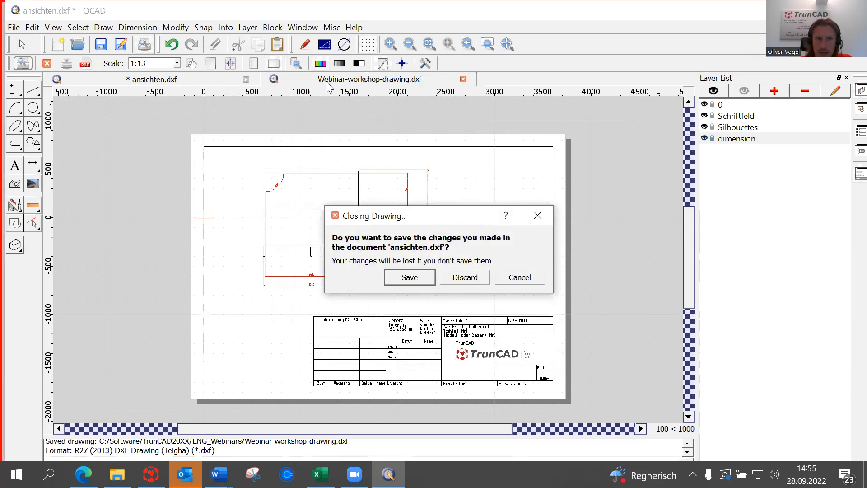
pyautogui.click(467, 281)
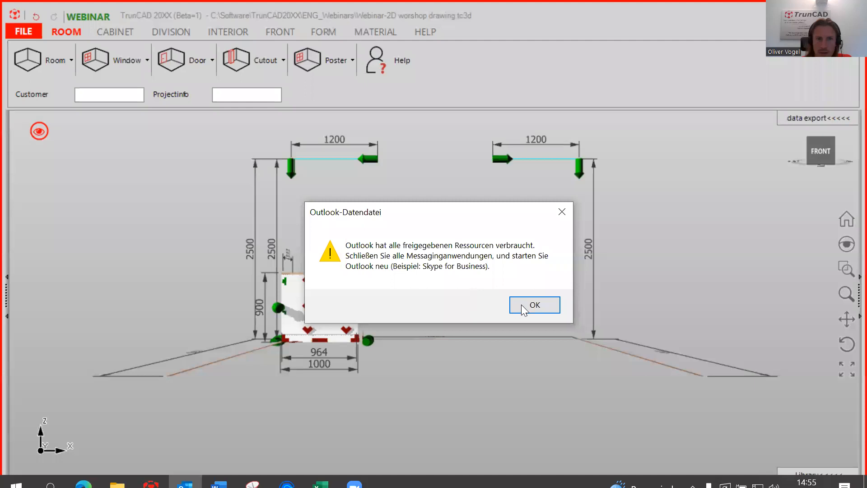
pyautogui.click(528, 307)
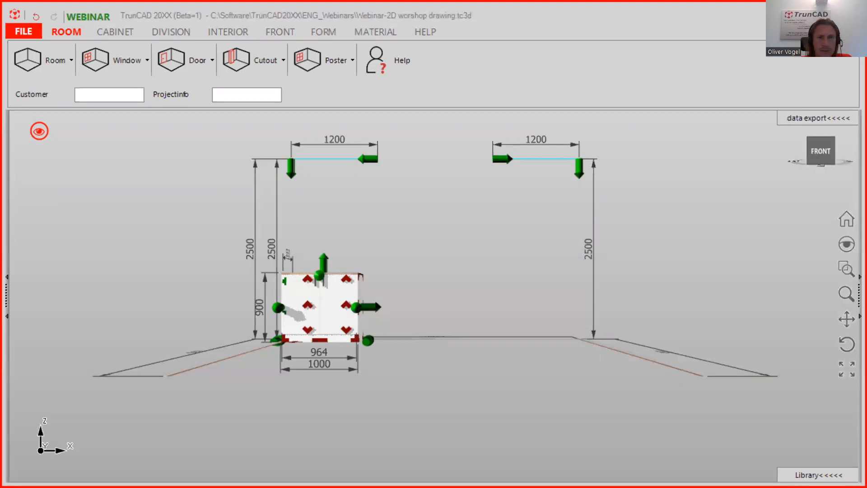
pyautogui.hotkey('alt', 'Tab')
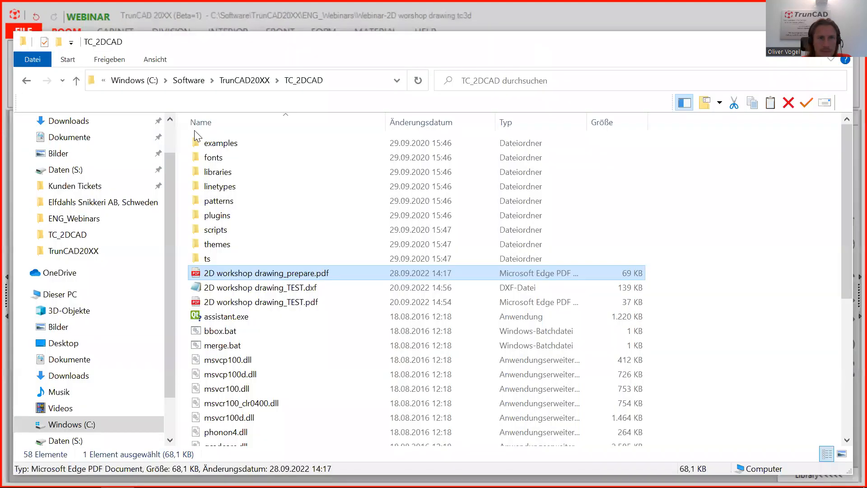
# Open the ENG_Webinars folder and sort its files by modification date, newest first.
pyautogui.click(255, 83)
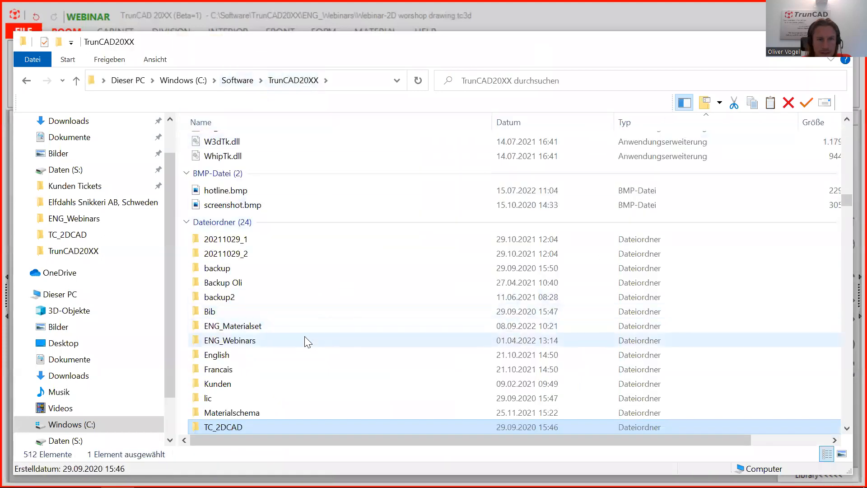
pyautogui.doubleClick(233, 342)
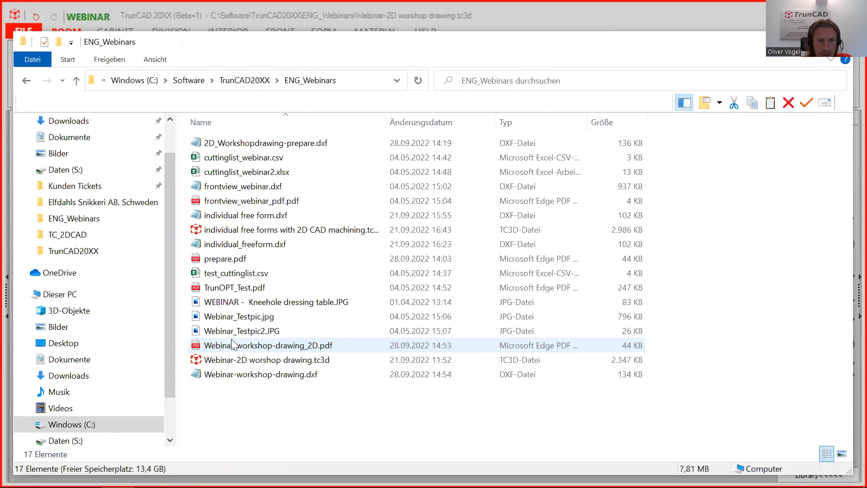
pyautogui.click(406, 122)
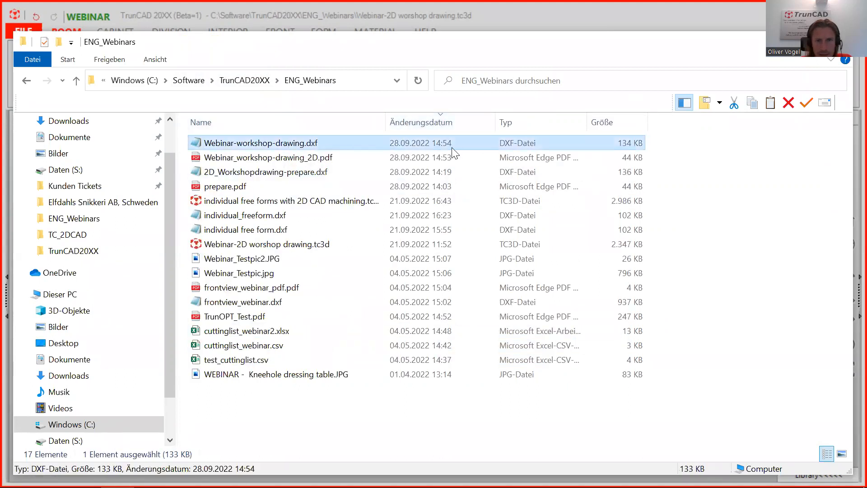
# Show the Open-with apps for Webinar_workshop-drawing_2D.pdf.
pyautogui.click(240, 160)
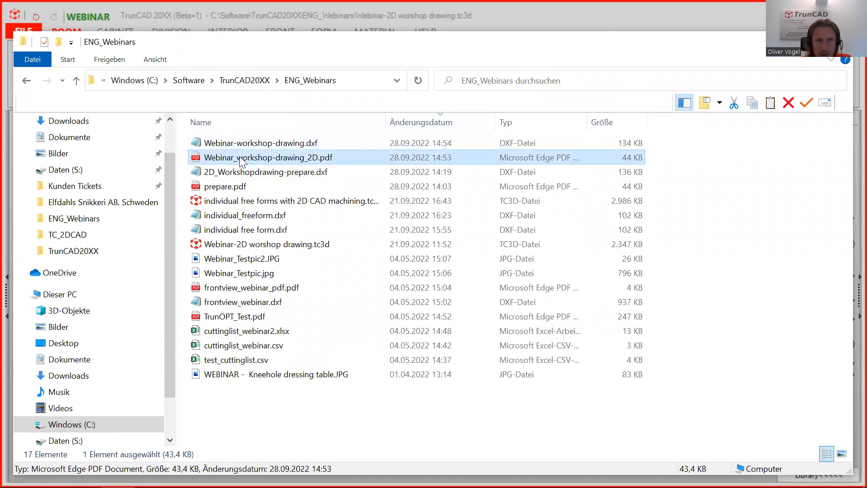
pyautogui.rightClick(239, 158)
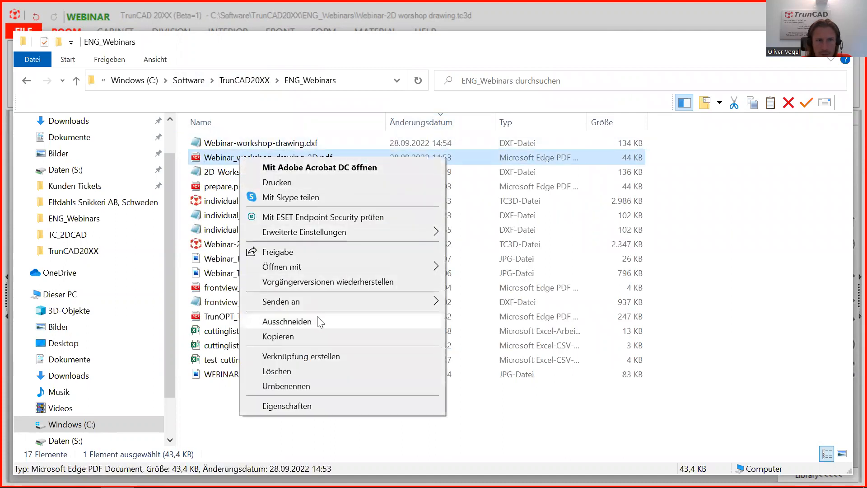
pyautogui.moveTo(325, 268)
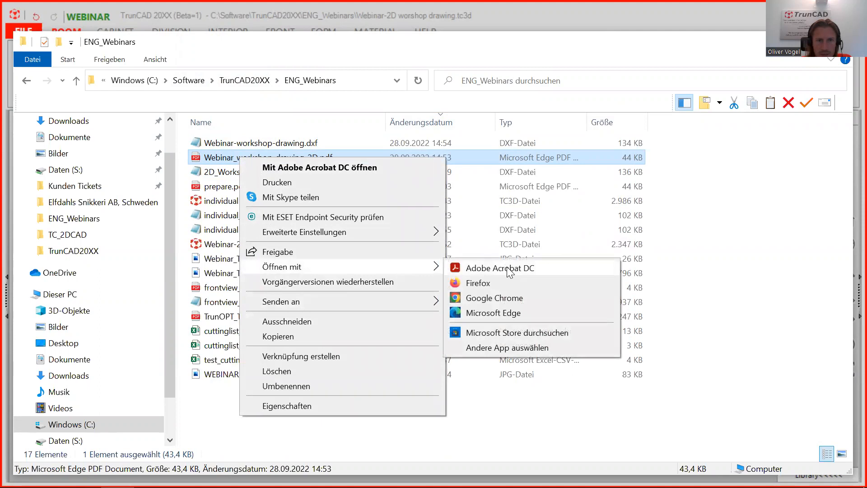
# View Webinar_workshop-drawing_2D.pdf in Adobe Acrobat DC, check its print settings, then bring the browser forward.
pyautogui.click(527, 269)
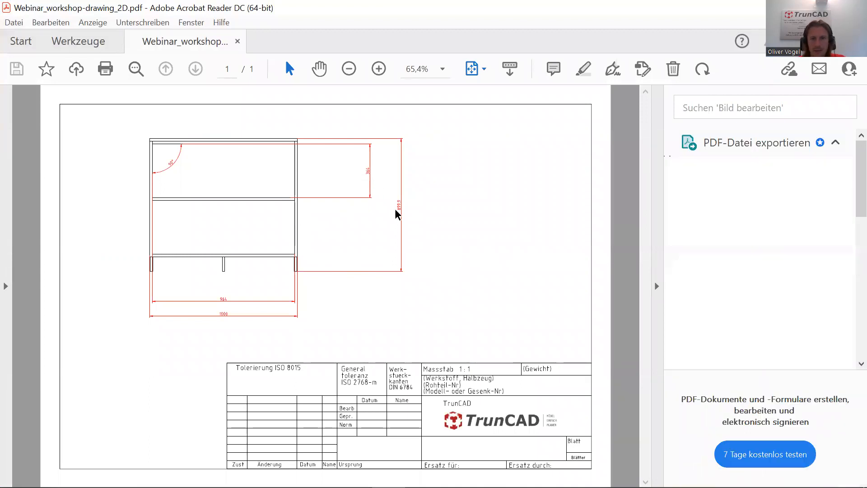
pyautogui.click(656, 286)
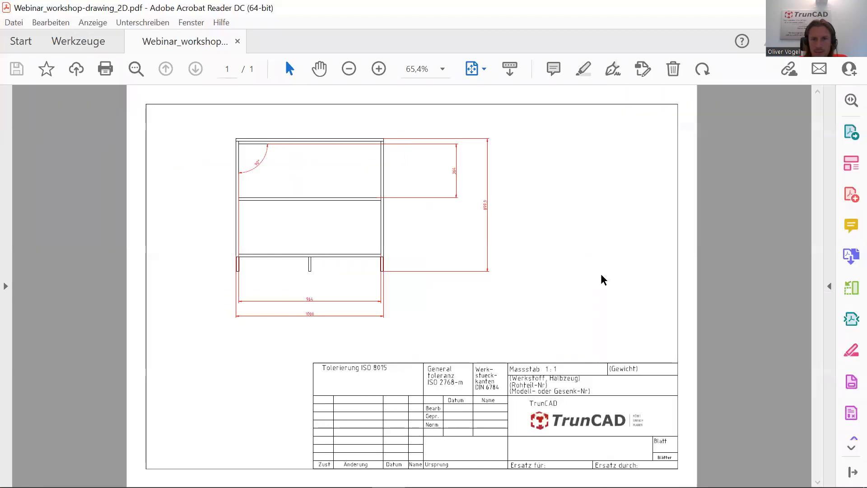
pyautogui.click(14, 23)
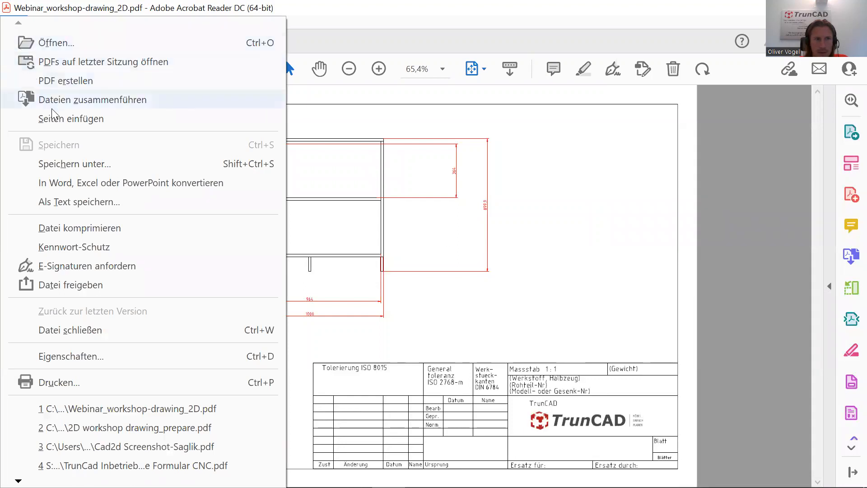
pyautogui.click(86, 383)
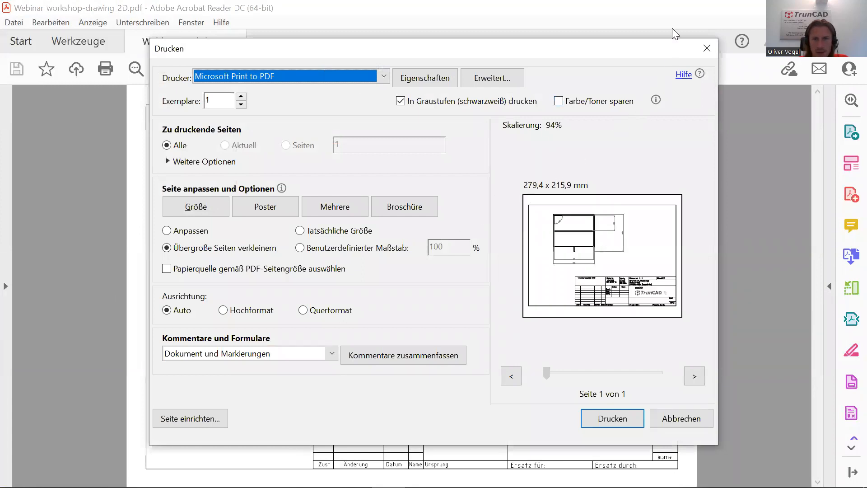
pyautogui.click(706, 49)
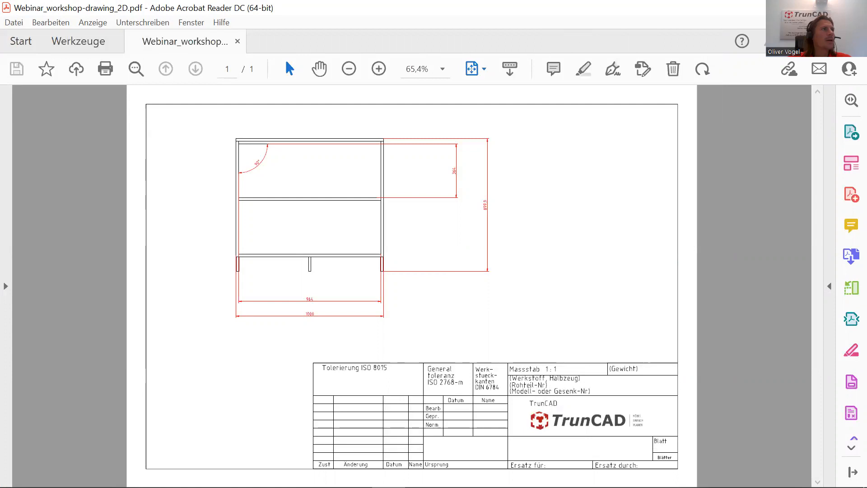
pyautogui.hotkey('alt', 'Tab')
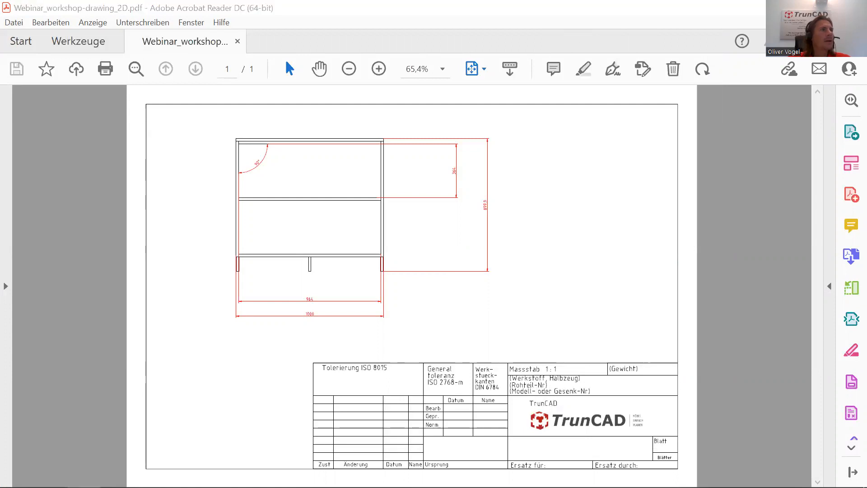
pyautogui.hotkey('alt', 'Tab')
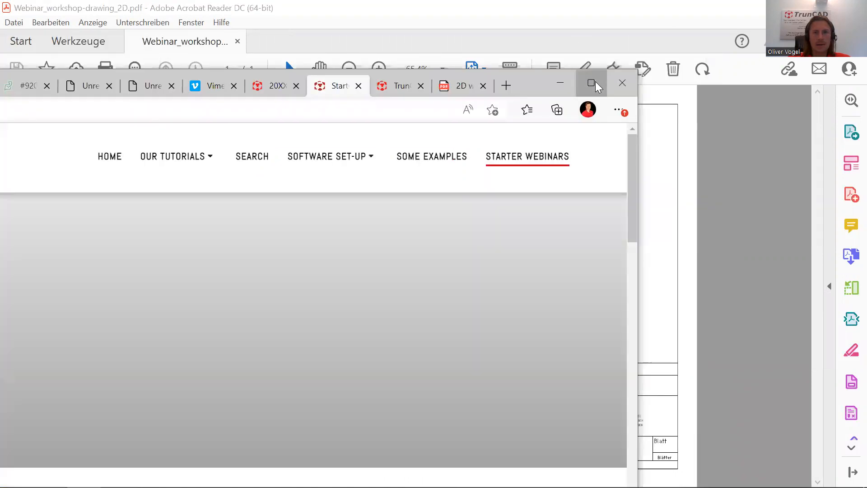
# Maximize the browser and scroll through the TrunCAD Starter Webinars page.
pyautogui.click(594, 82)
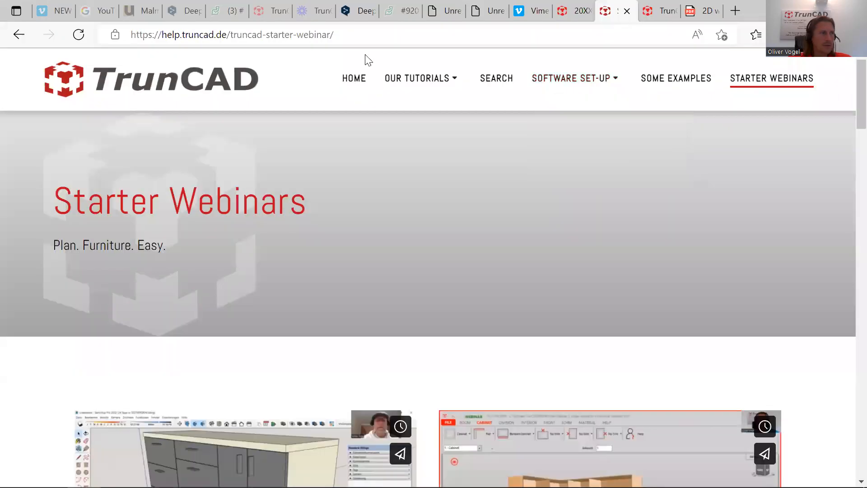
pyautogui.click(350, 35)
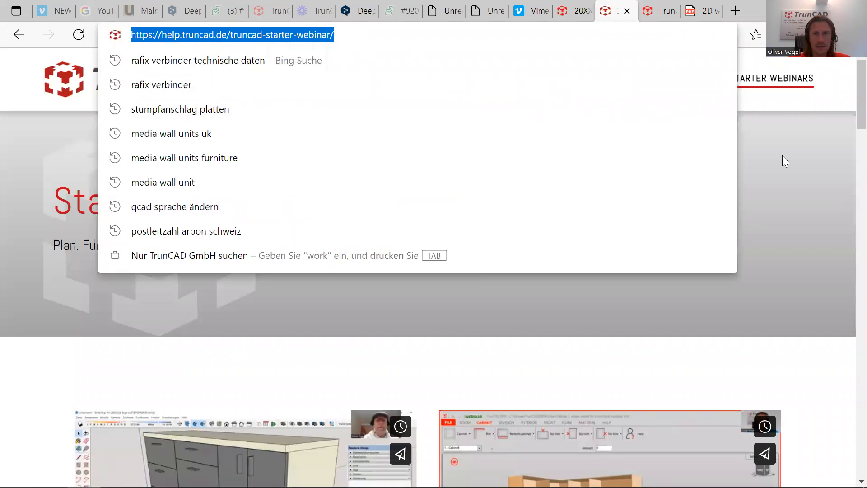
pyautogui.click(796, 191)
pyautogui.scroll(-4, 591, 221)
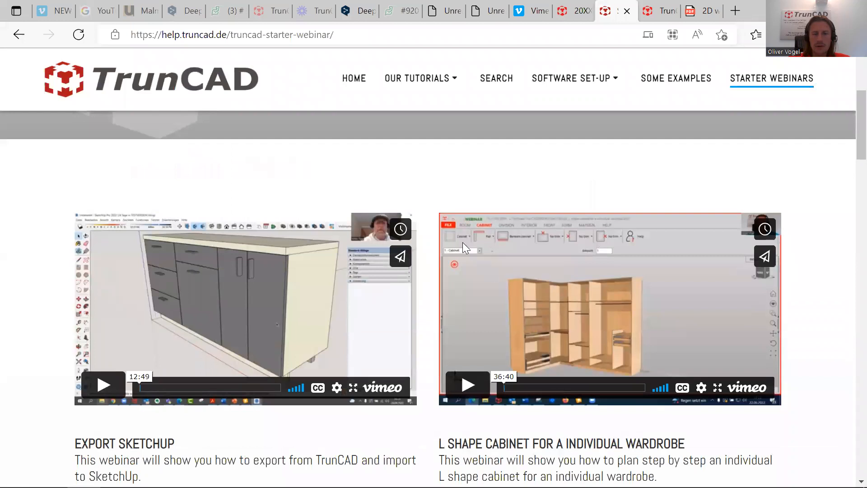
pyautogui.scroll(3, 458, 242)
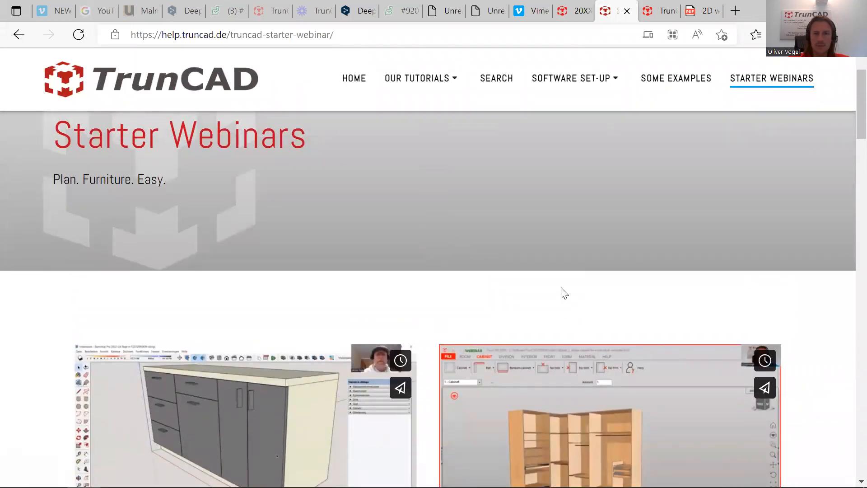
pyautogui.scroll(-9, 560, 287)
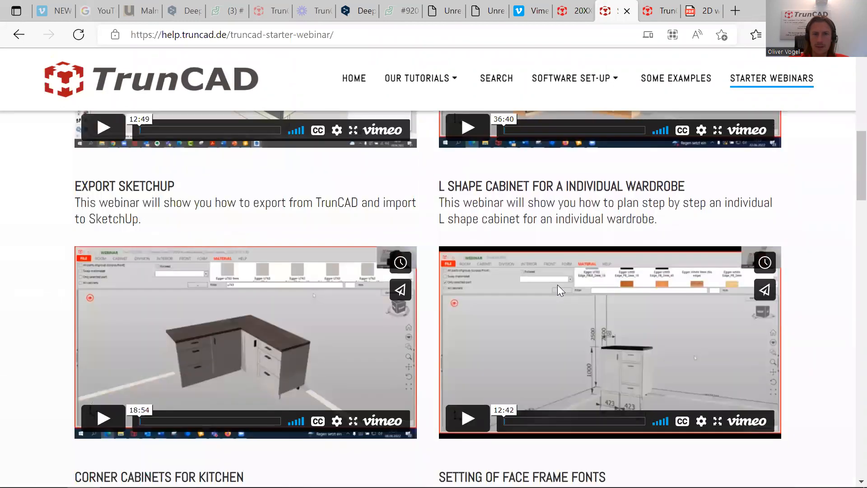
pyautogui.scroll(8, 557, 284)
# Switch to the 20XX webinar plan page, maximize it, and scroll to the Wednesday schedule.
pyautogui.click(820, 11)
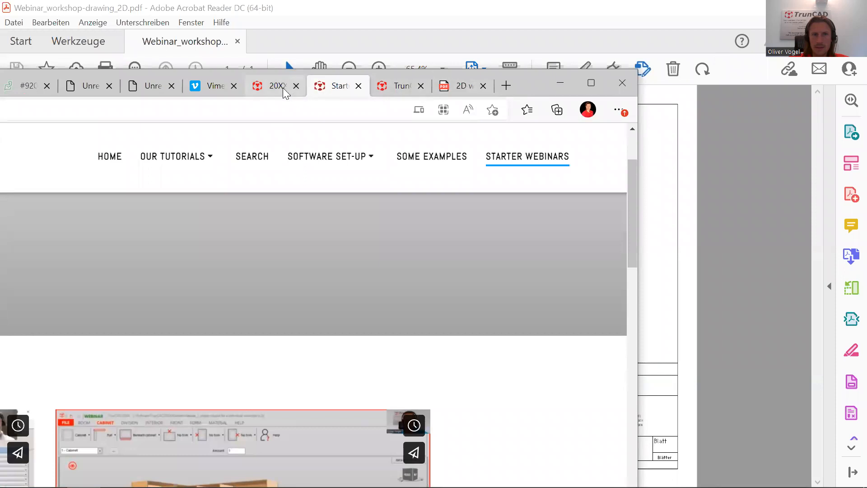
pyautogui.click(283, 90)
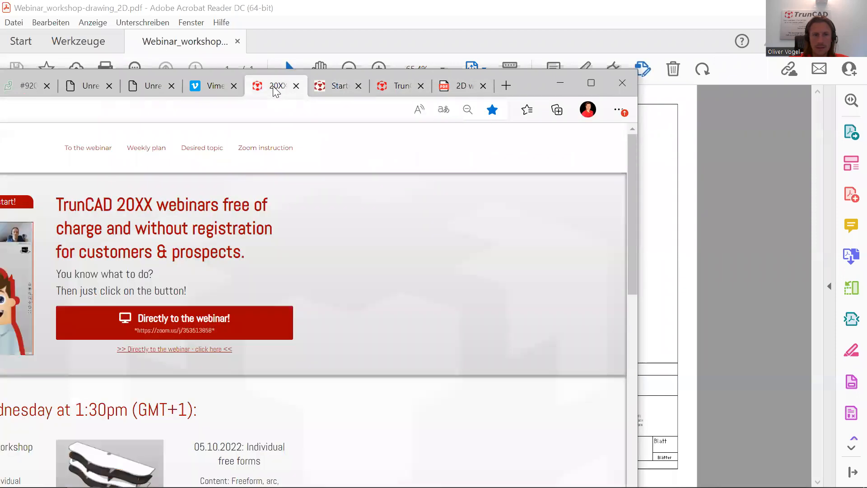
pyautogui.click(587, 84)
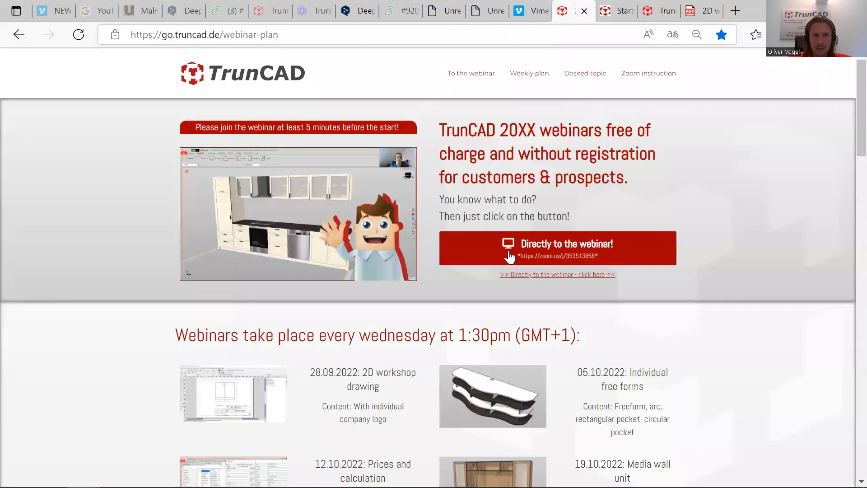
pyautogui.scroll(-3, 509, 256)
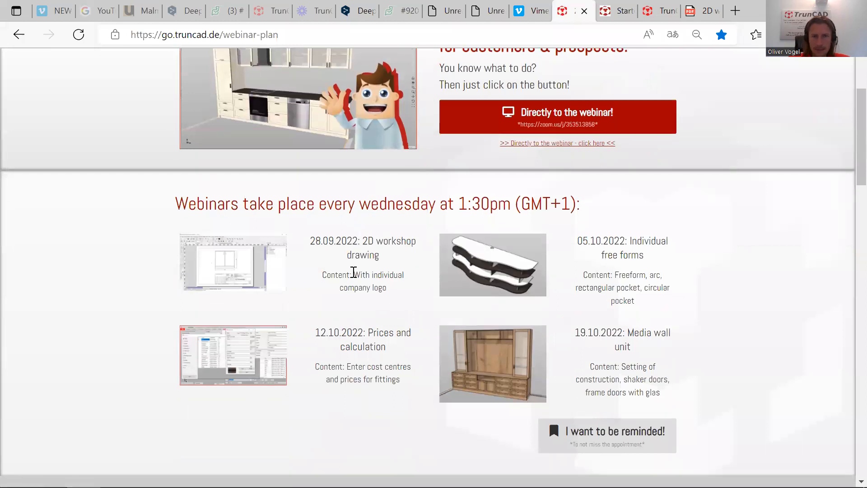
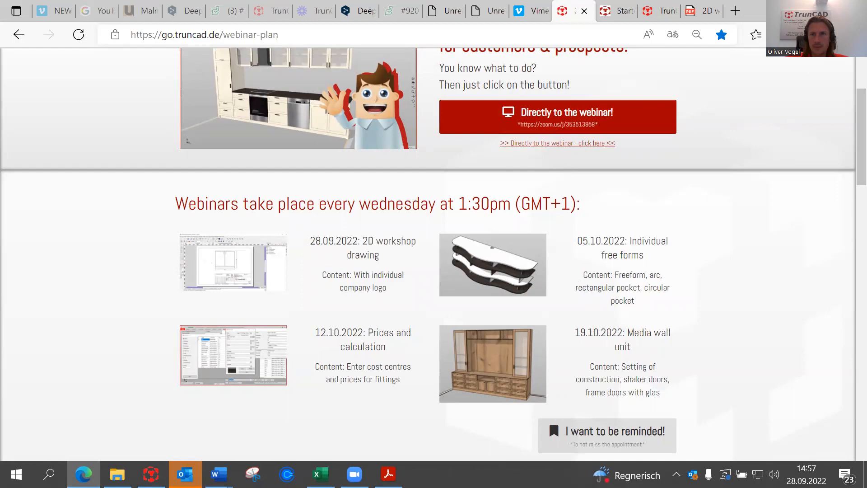
# Minimize Edge and Acrobat Reader and dismiss the Outlook warning to uncover the ENG_Webinars folder.
pyautogui.click(788, 11)
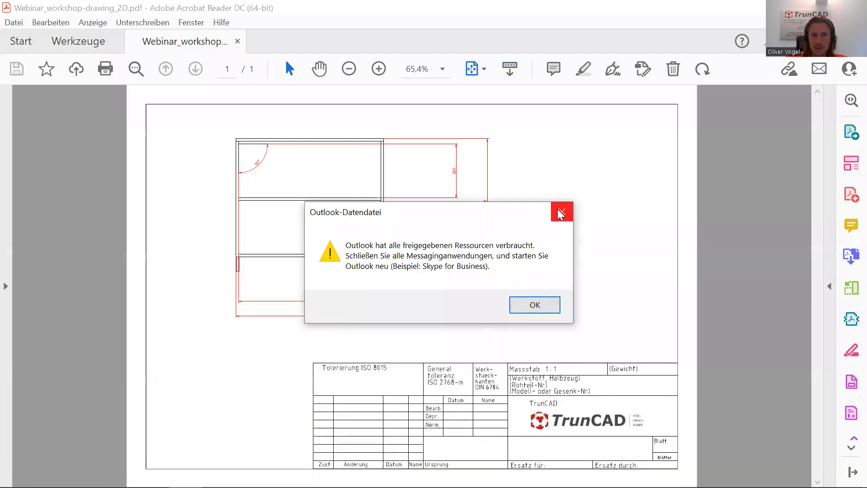
pyautogui.click(560, 212)
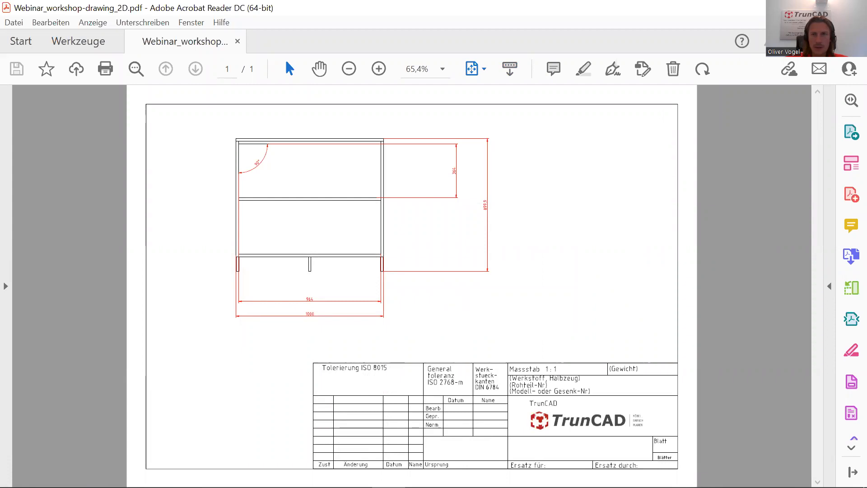
pyautogui.click(789, 10)
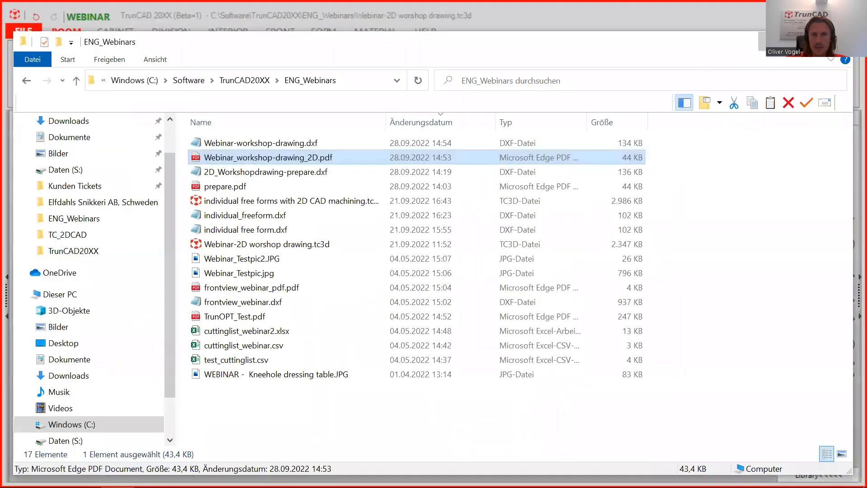
# Open TrunCAD's Webformular support page from the HELP ribbon tab.
pyautogui.click(773, 42)
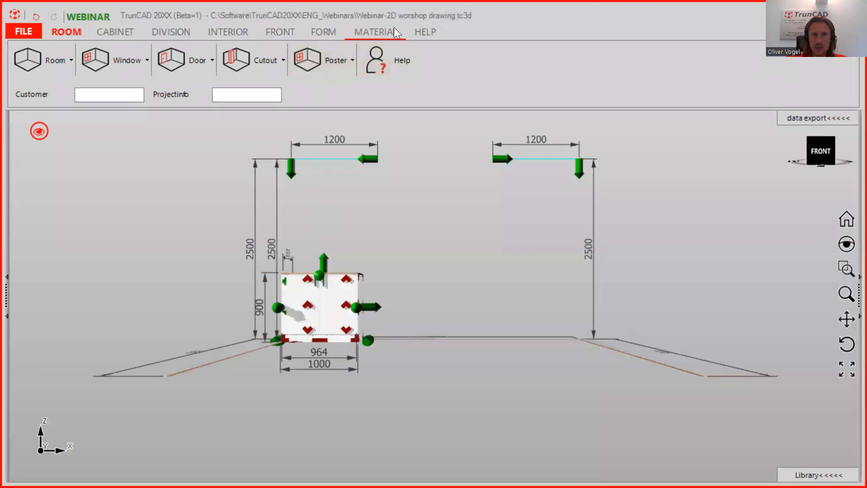
pyautogui.click(428, 31)
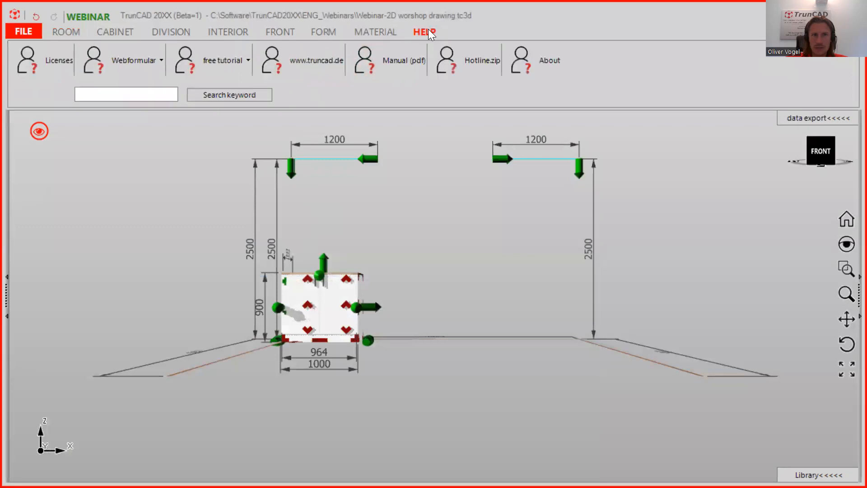
pyautogui.click(135, 68)
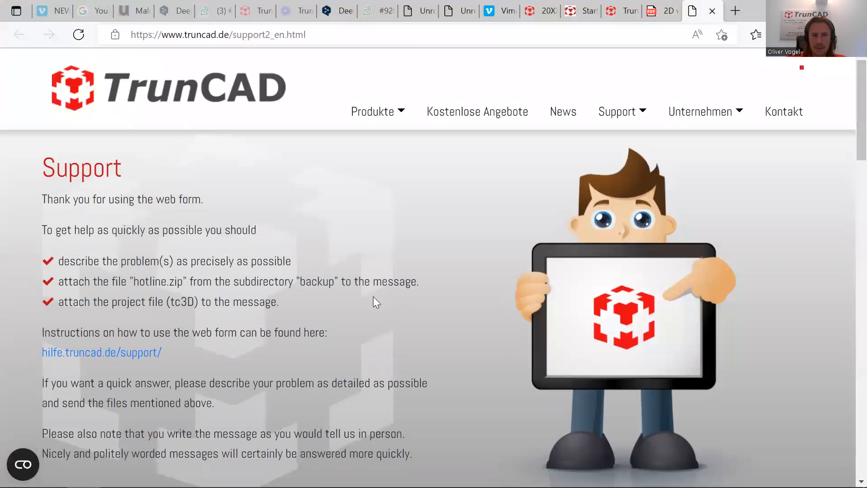
# Autofill the contact's name, phone and e-mail from the saved browser entry.
pyautogui.scroll(-7, 373, 296)
pyautogui.click(387, 359)
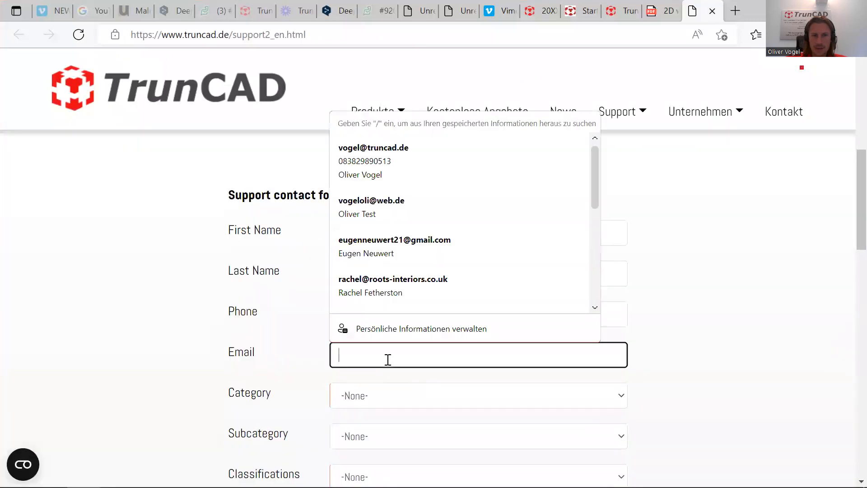
pyautogui.scroll(-1, 393, 235)
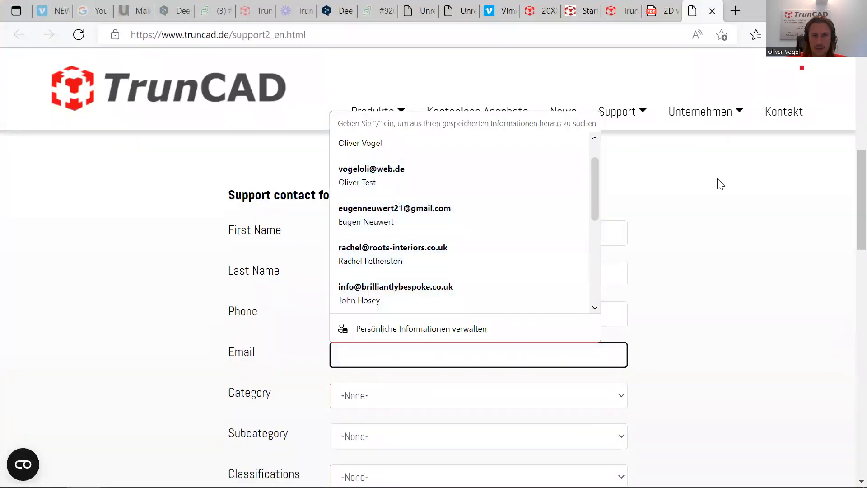
pyautogui.scroll(2, 608, 228)
pyautogui.scroll(-2, 497, 348)
pyautogui.click(449, 356)
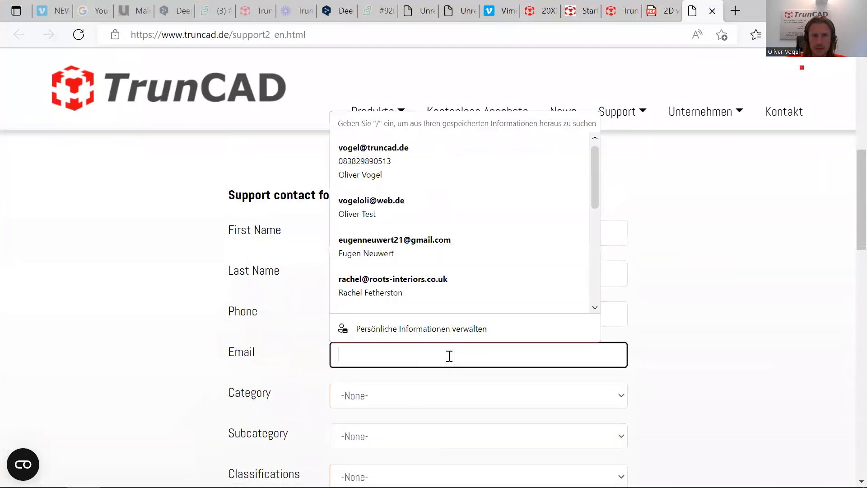
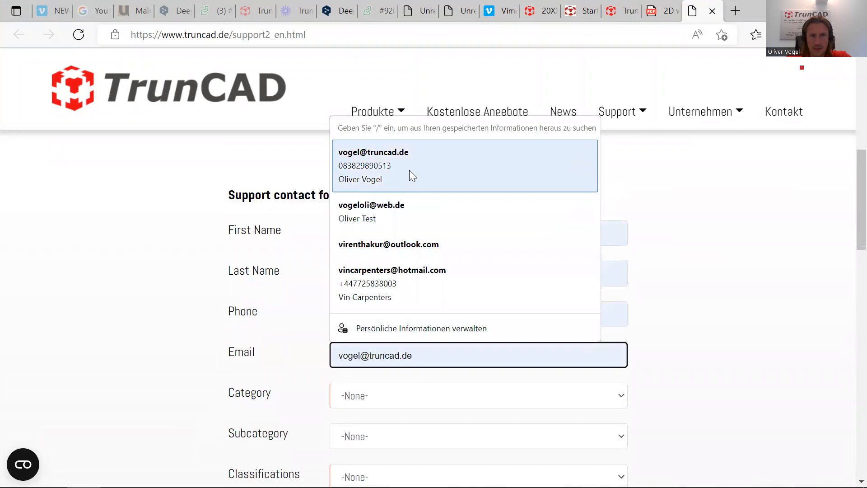
pyautogui.click(409, 170)
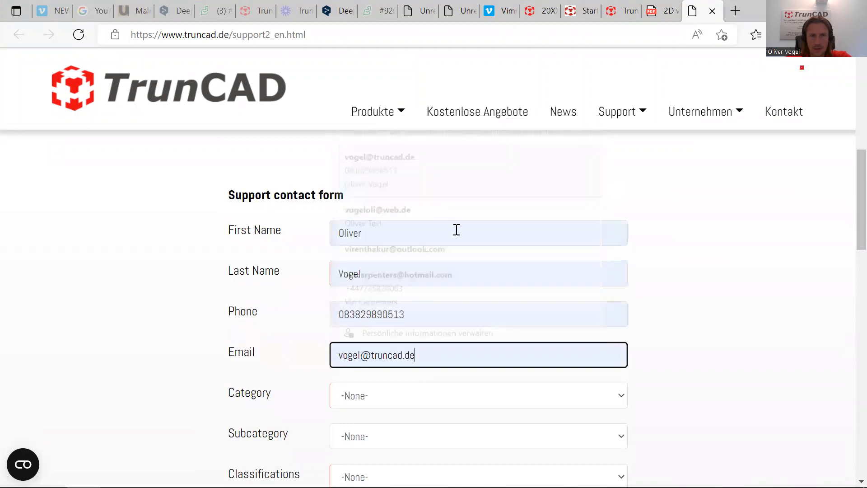
pyautogui.scroll(-4, 423, 317)
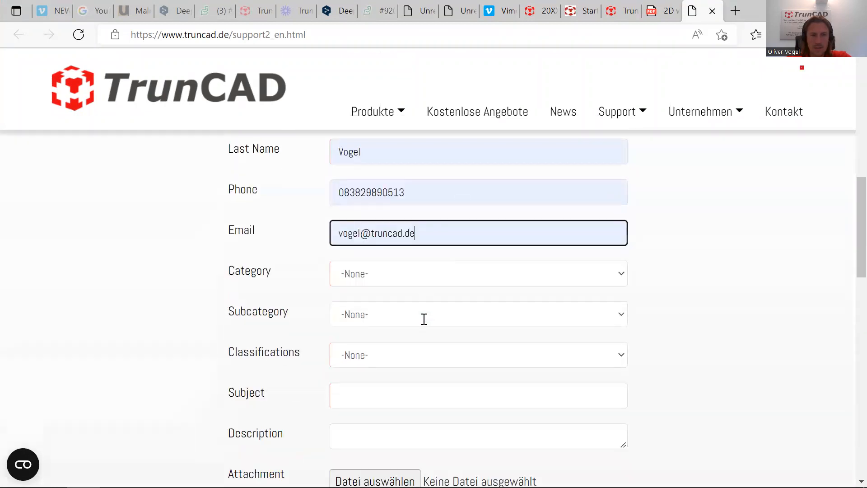
# Set Category to QCAD, Subcategory to Form and Classification to Question.
pyautogui.click(619, 203)
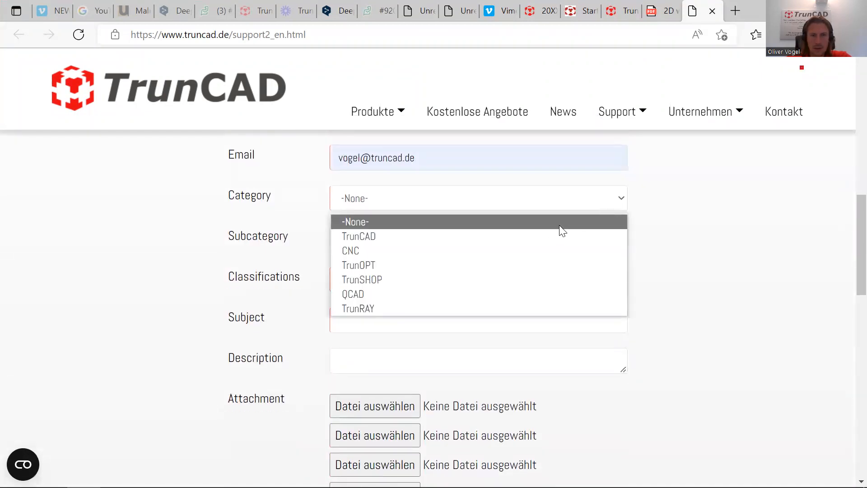
pyautogui.click(548, 237)
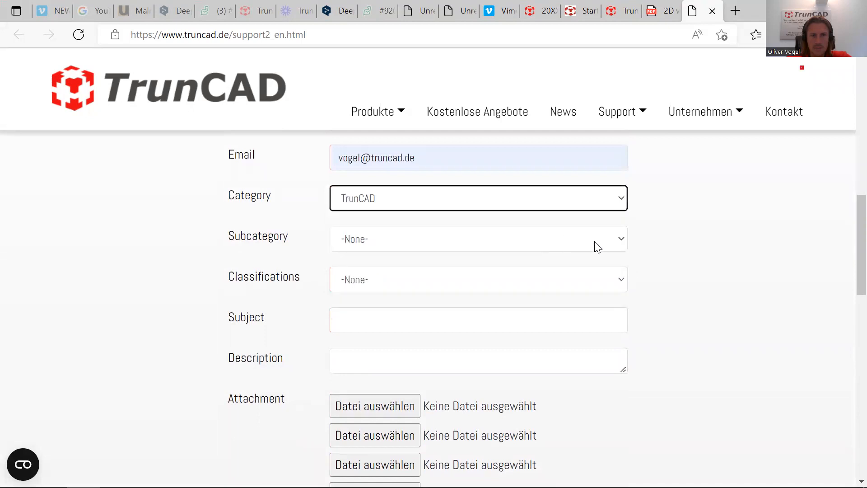
pyautogui.click(610, 206)
pyautogui.click(388, 293)
pyautogui.click(615, 240)
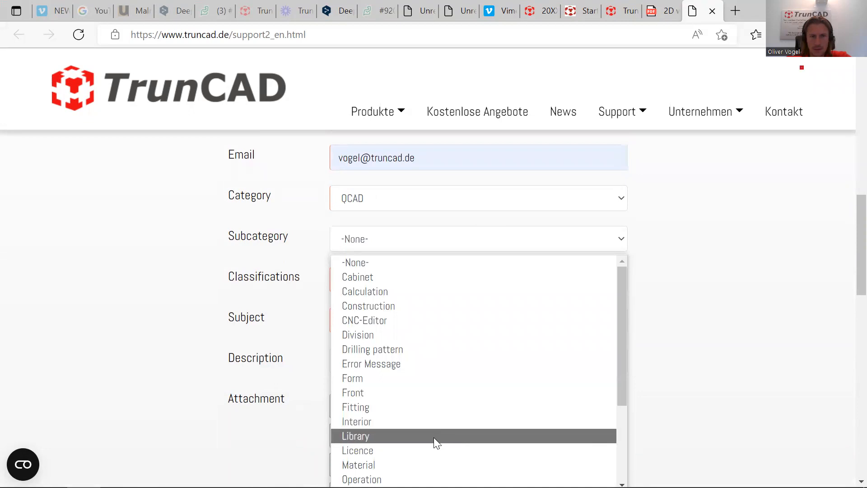
pyautogui.click(433, 378)
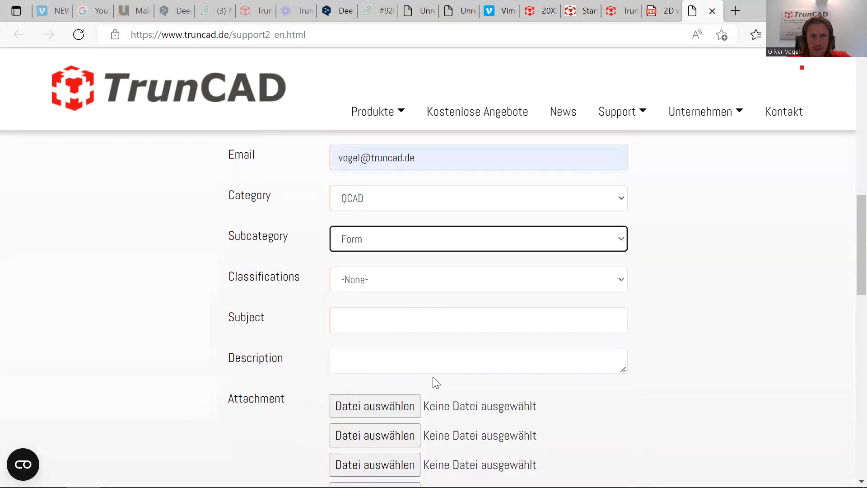
pyautogui.click(613, 286)
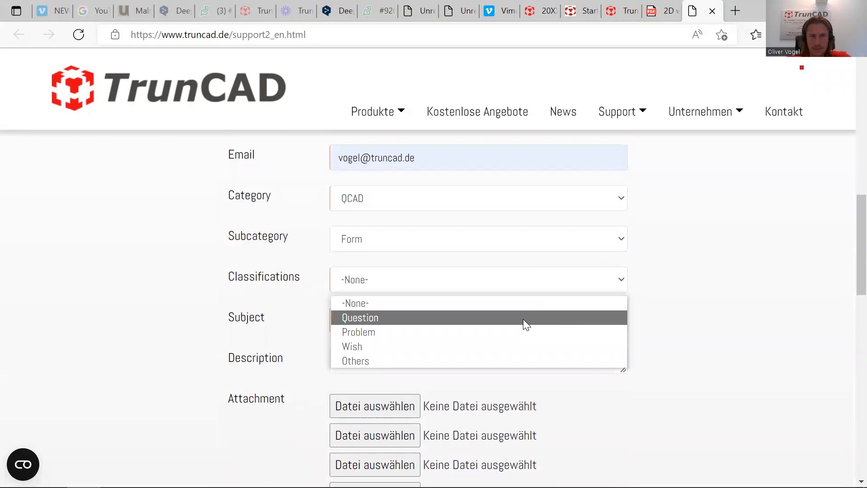
pyautogui.click(523, 319)
pyautogui.click(467, 322)
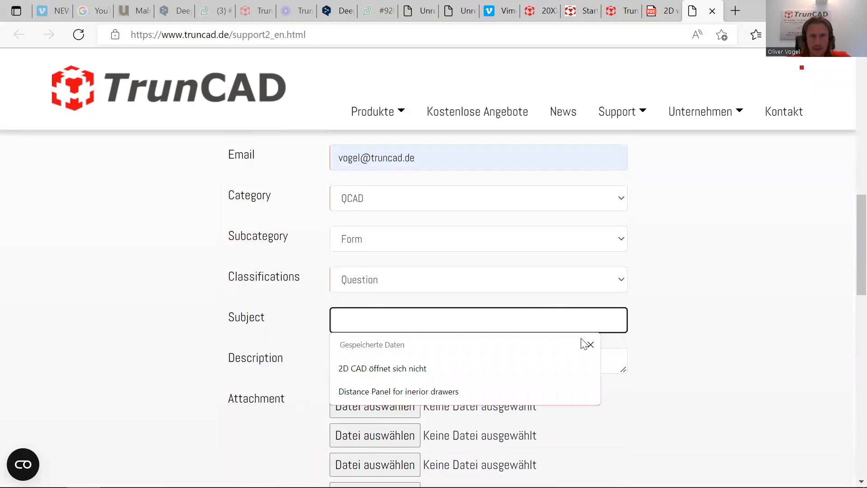
pyautogui.scroll(-4, 712, 344)
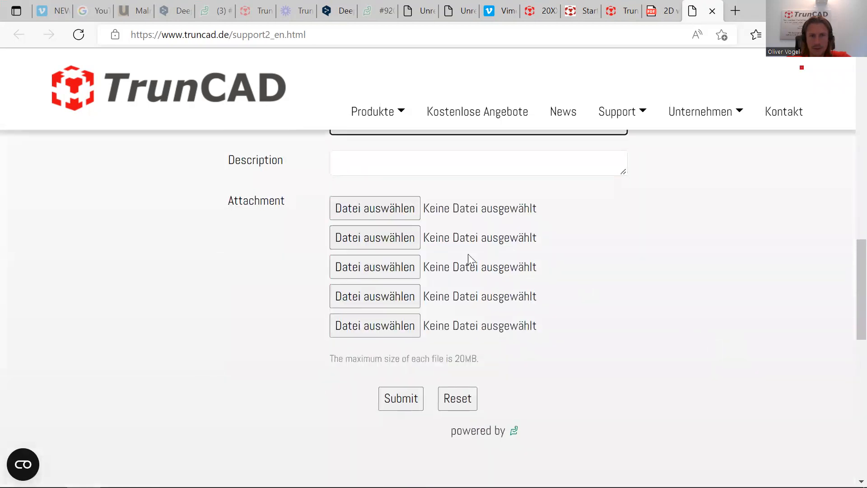
# Attach hotline.zip from C:\Software\TrunCAD20XX\backup as the first attachment.
pyautogui.click(361, 207)
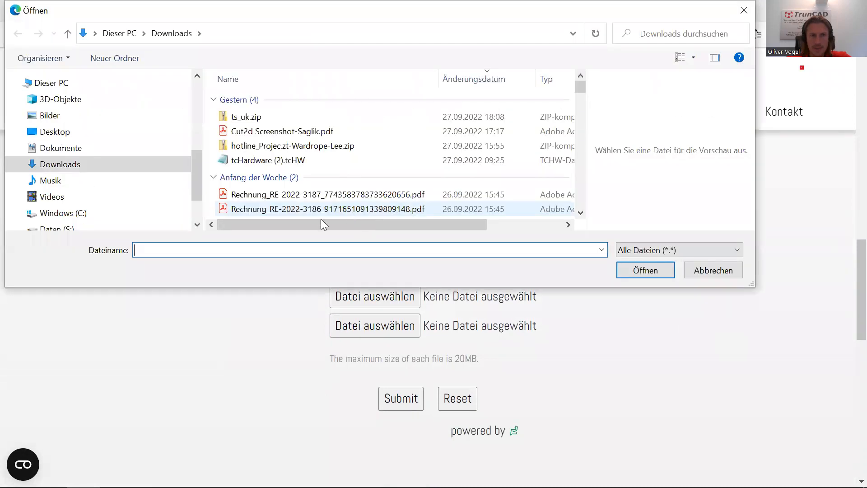
pyautogui.click(55, 213)
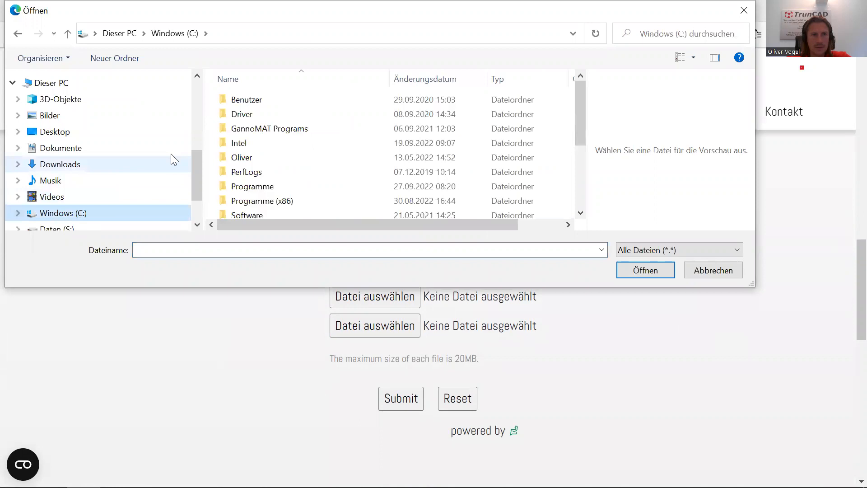
pyautogui.scroll(-1, 346, 151)
pyautogui.doubleClick(266, 182)
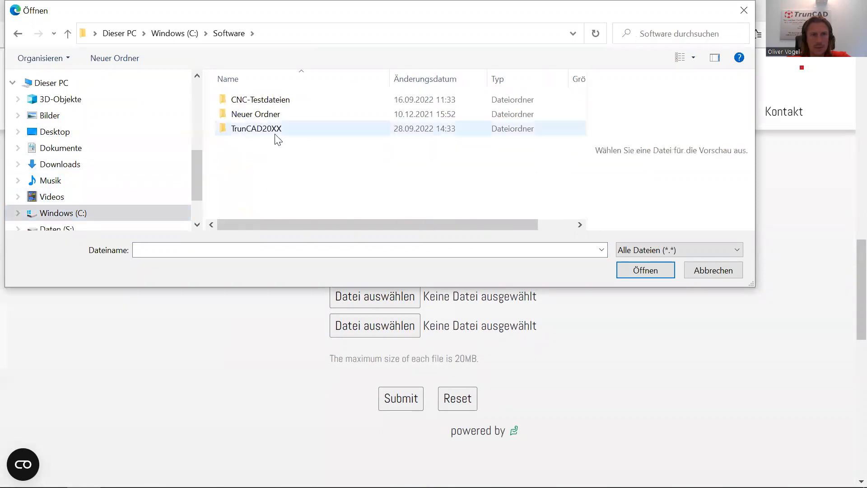
pyautogui.doubleClick(275, 131)
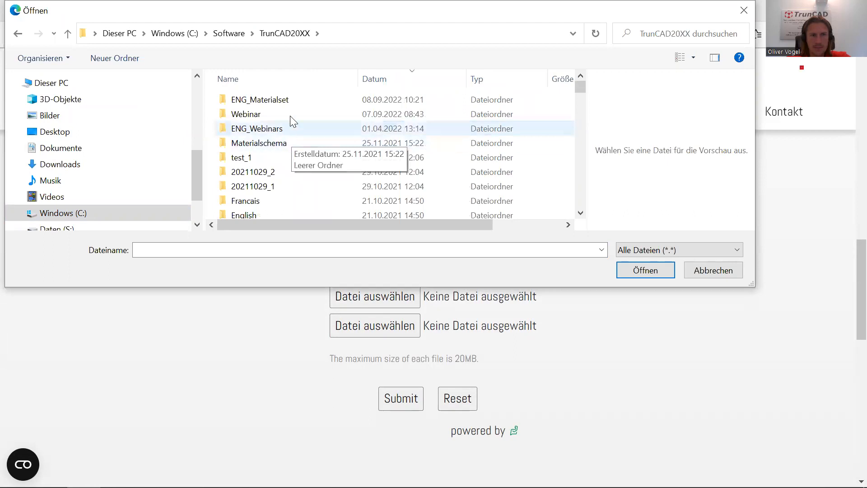
pyautogui.scroll(-3, 329, 136)
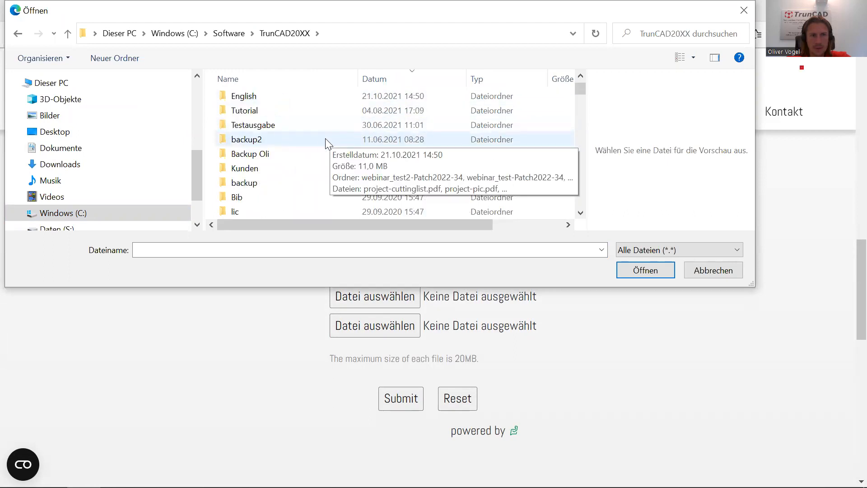
pyautogui.click(258, 182)
pyautogui.doubleClick(258, 182)
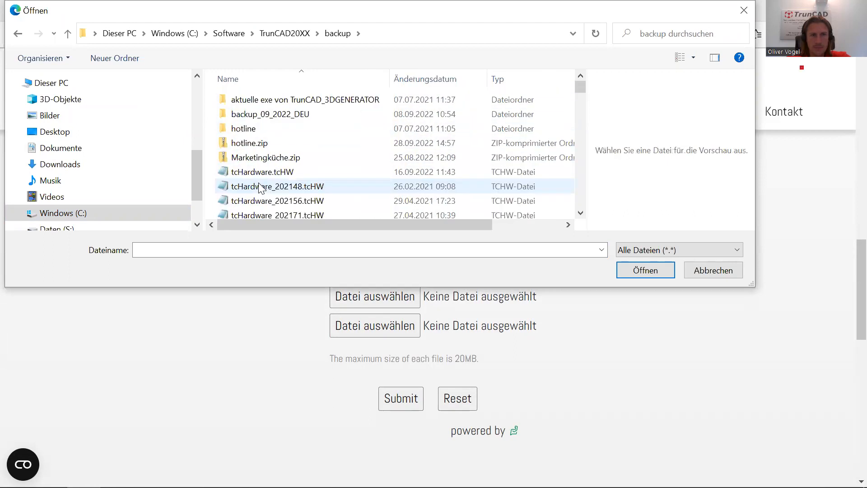
pyautogui.click(259, 145)
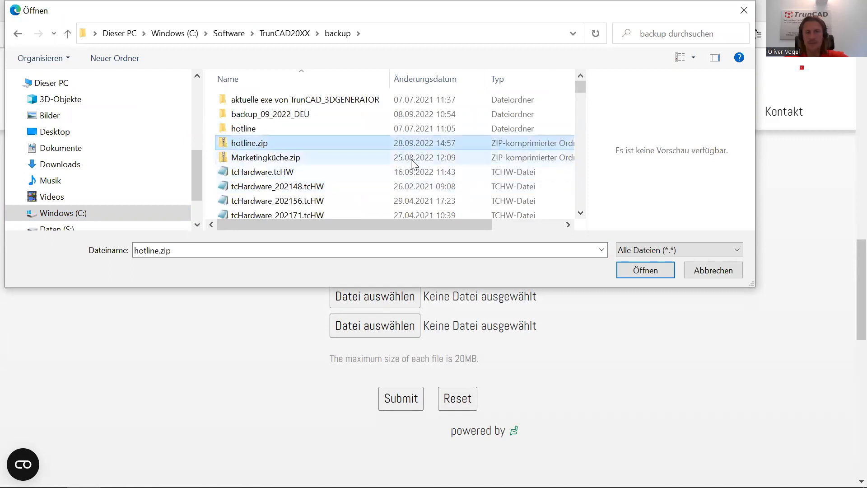
pyautogui.click(624, 270)
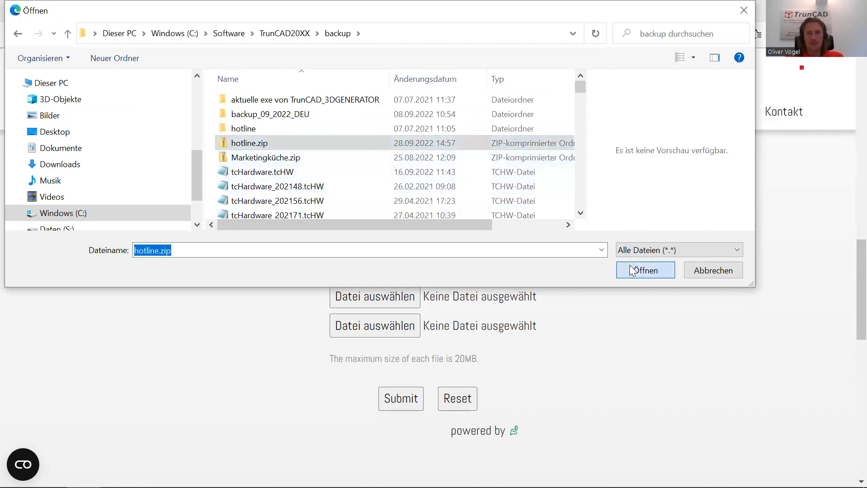